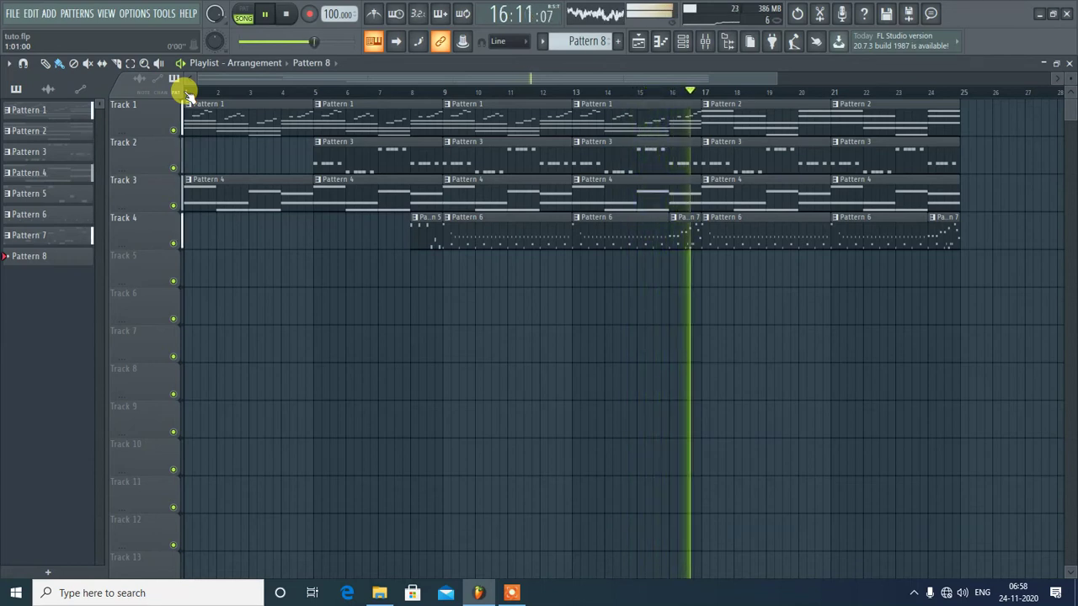
# - Stop the song playback and add a GMS synthesizer channel to the channel rack
pyautogui.press('space')
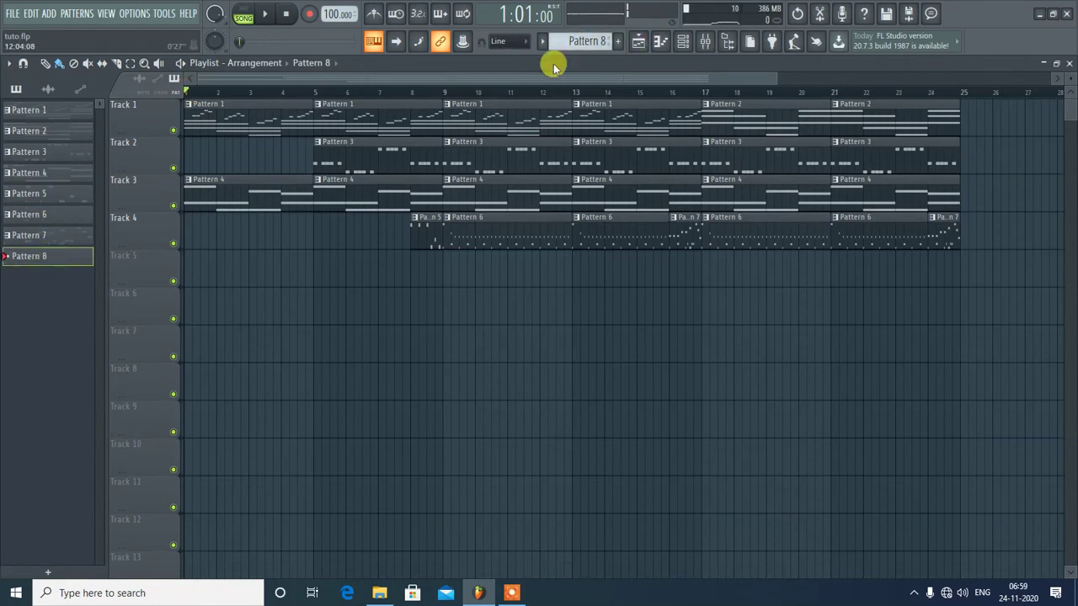
pyautogui.click(684, 42)
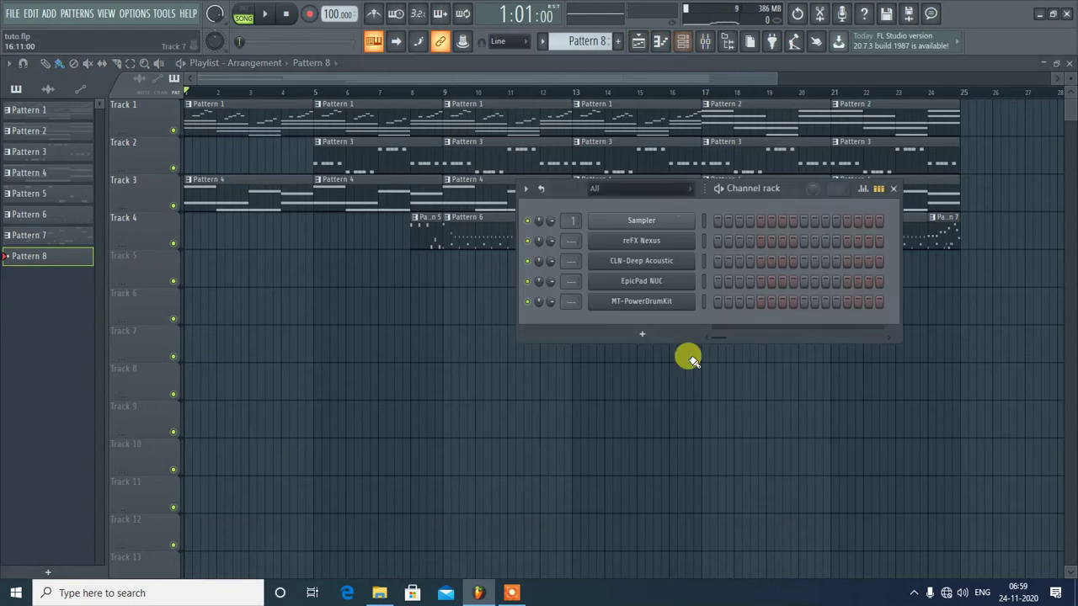
pyautogui.click(643, 337)
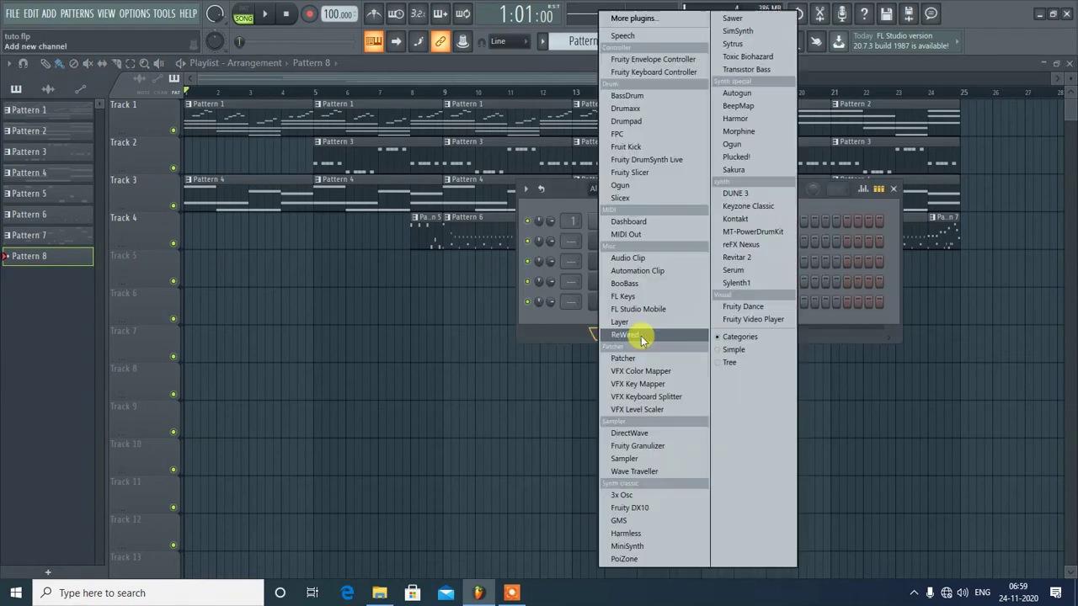
pyautogui.click(621, 519)
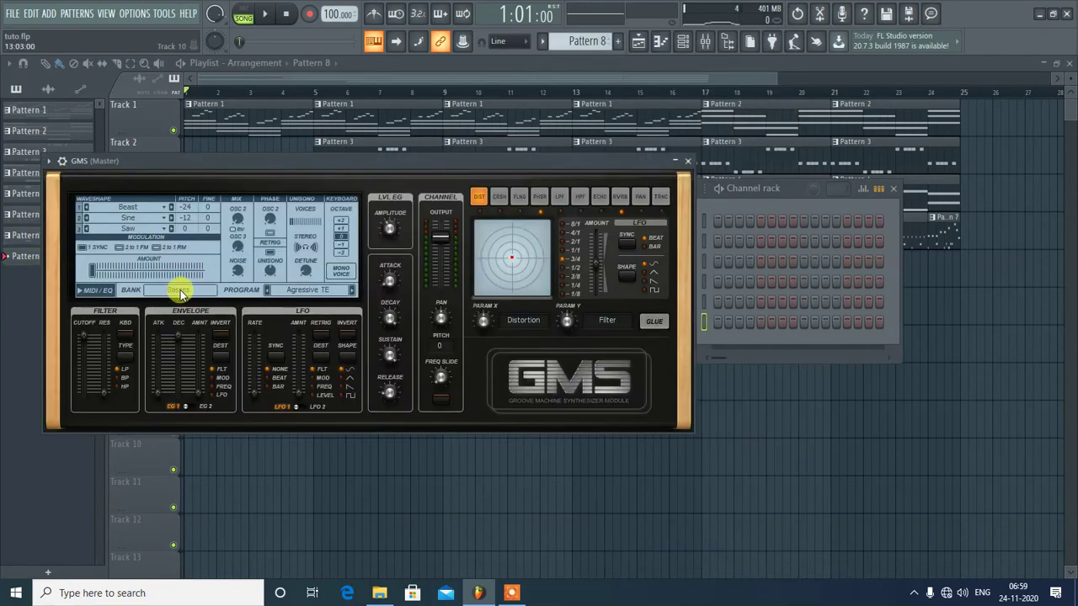
# - Load the Distant Signal LS preset from the Leads & Synths bank in the GMS presets library
pyautogui.click(181, 291)
pyautogui.click(261, 275)
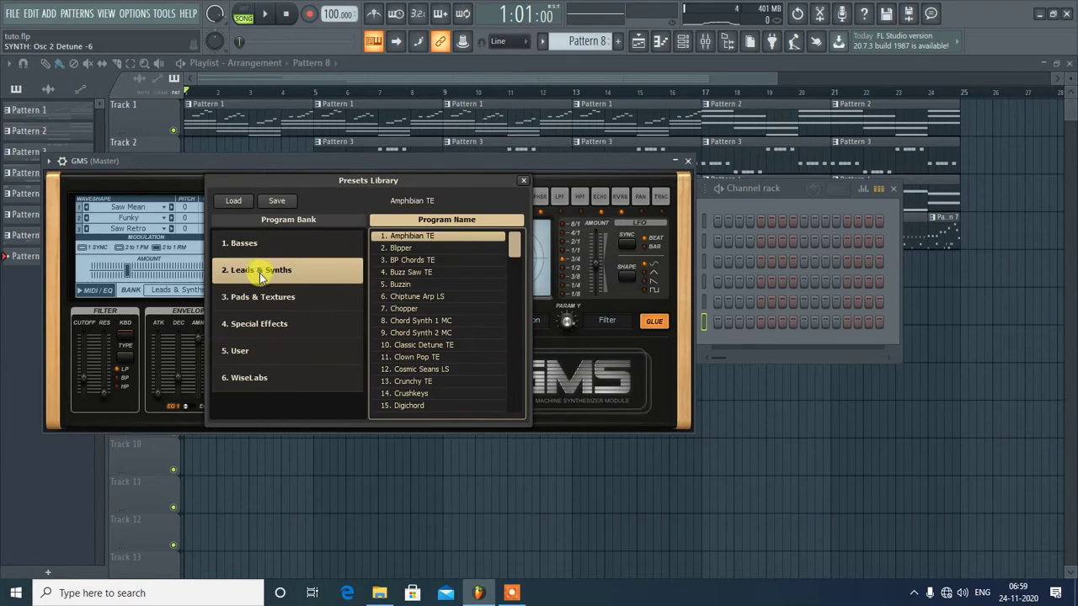
pyautogui.scroll(-3, 458, 323)
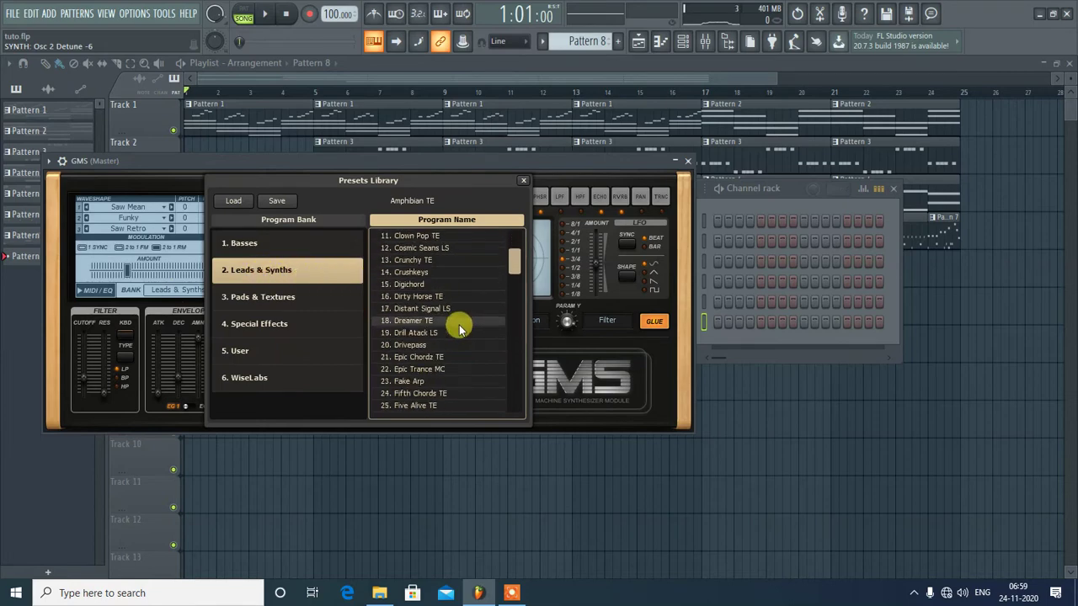
pyautogui.scroll(-5, 459, 329)
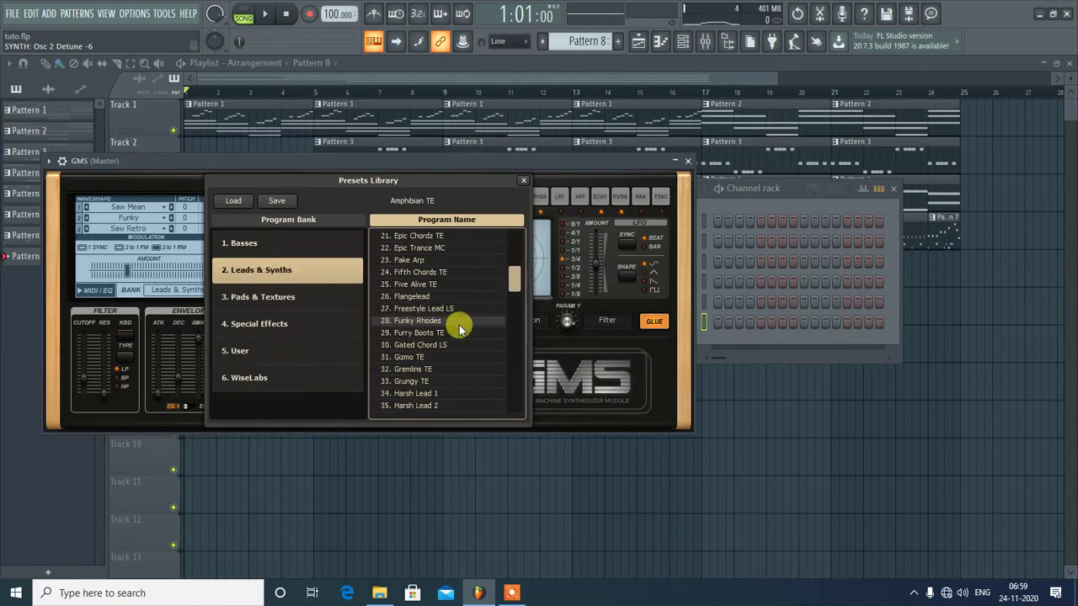
pyautogui.scroll(-6, 459, 329)
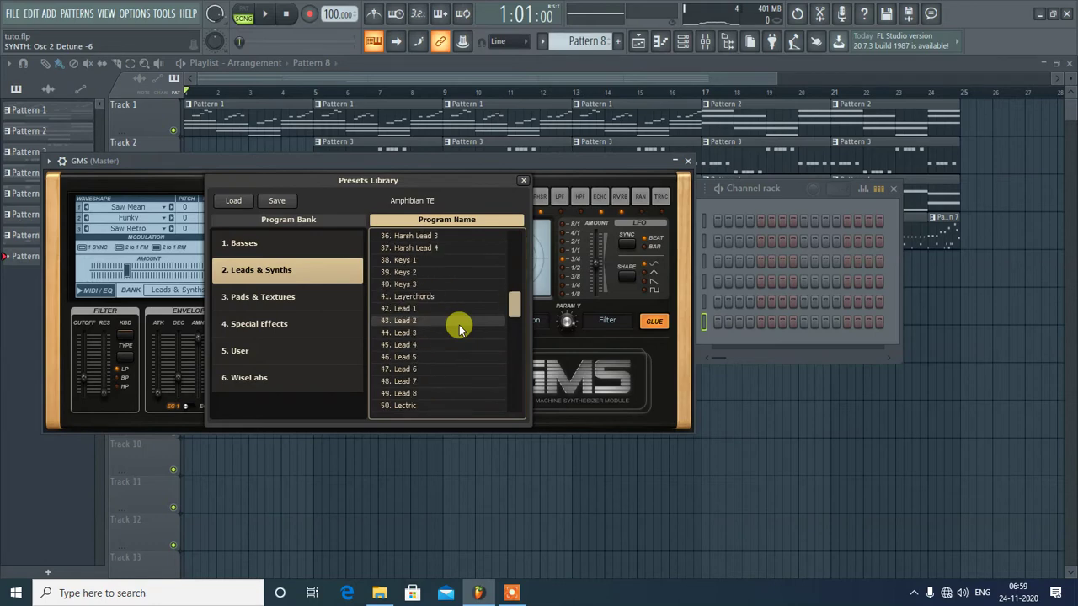
pyautogui.scroll(-7, 459, 328)
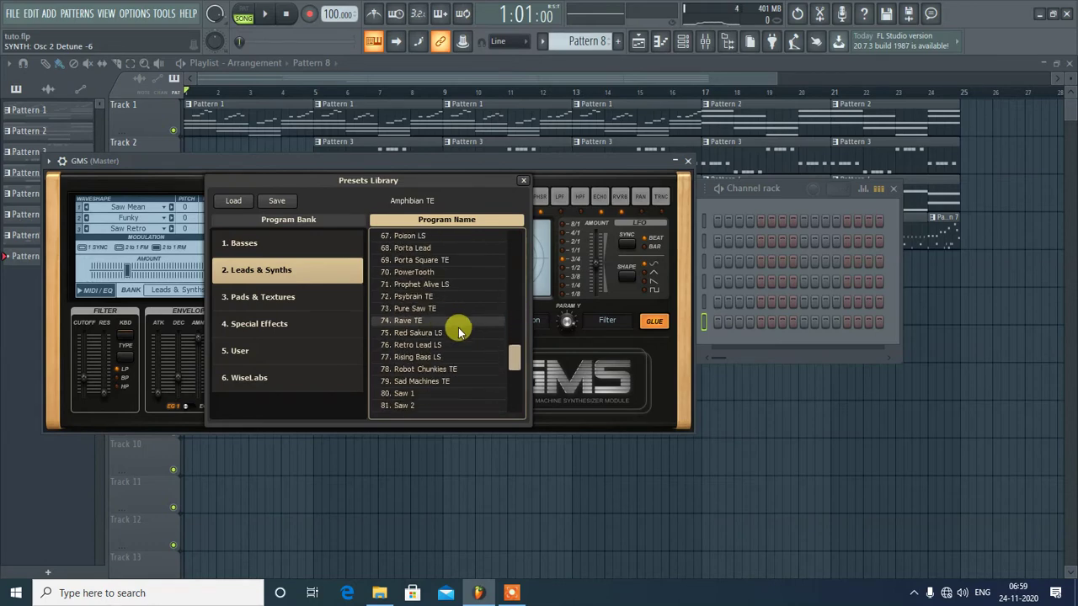
pyautogui.scroll(7, 459, 331)
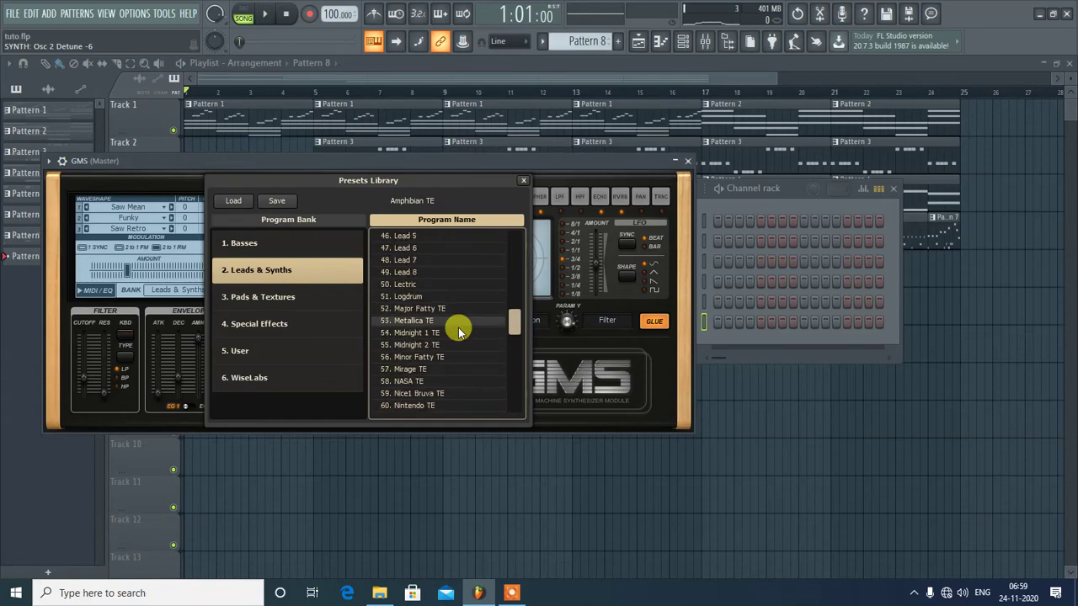
pyautogui.scroll(3, 459, 331)
pyautogui.scroll(1, 459, 331)
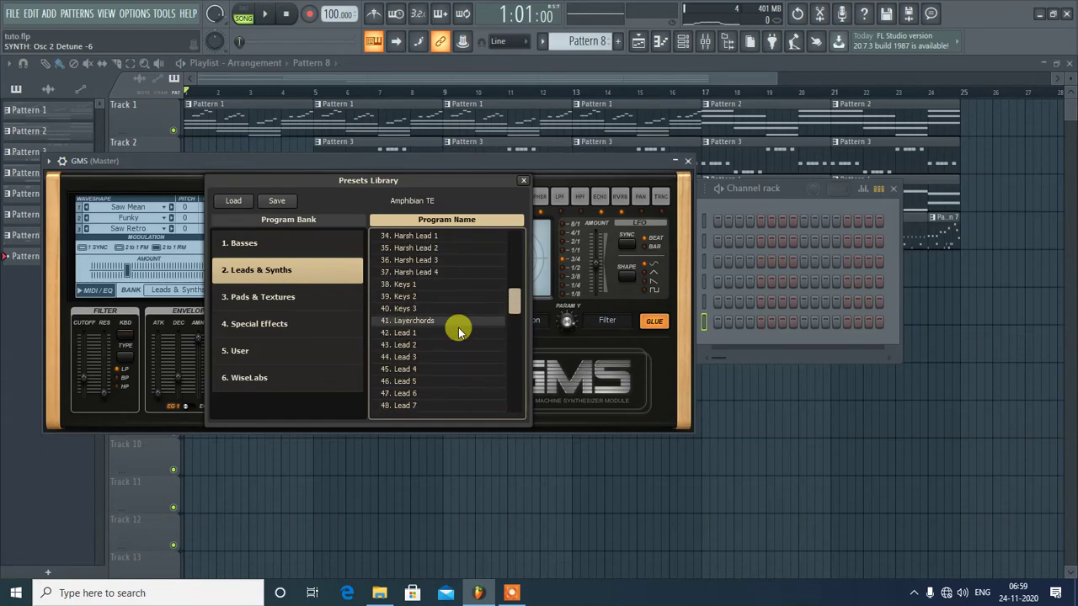
pyautogui.scroll(2, 459, 331)
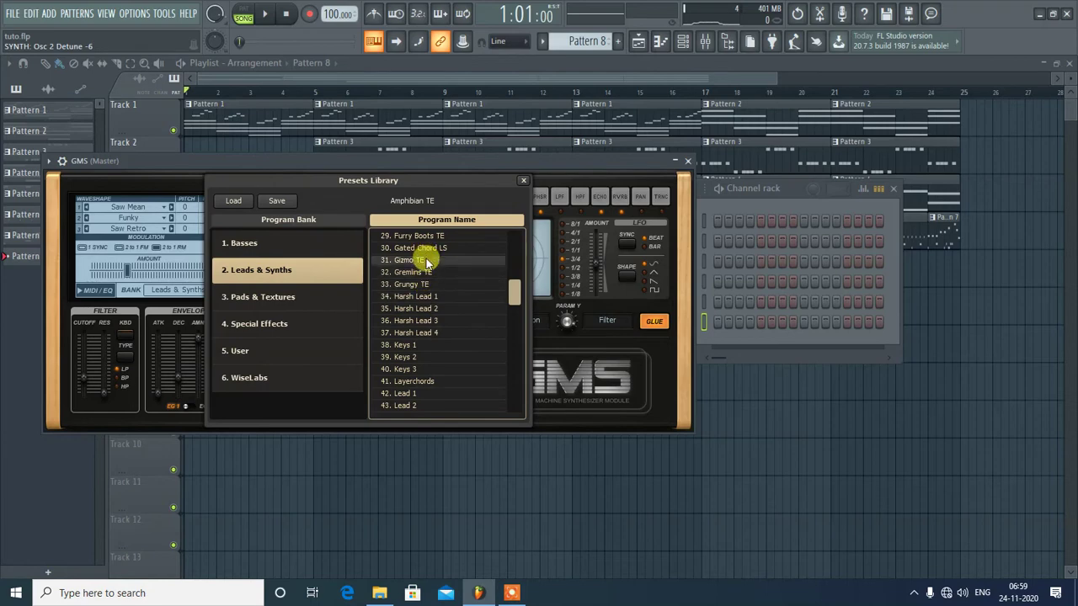
pyautogui.scroll(1, 427, 299)
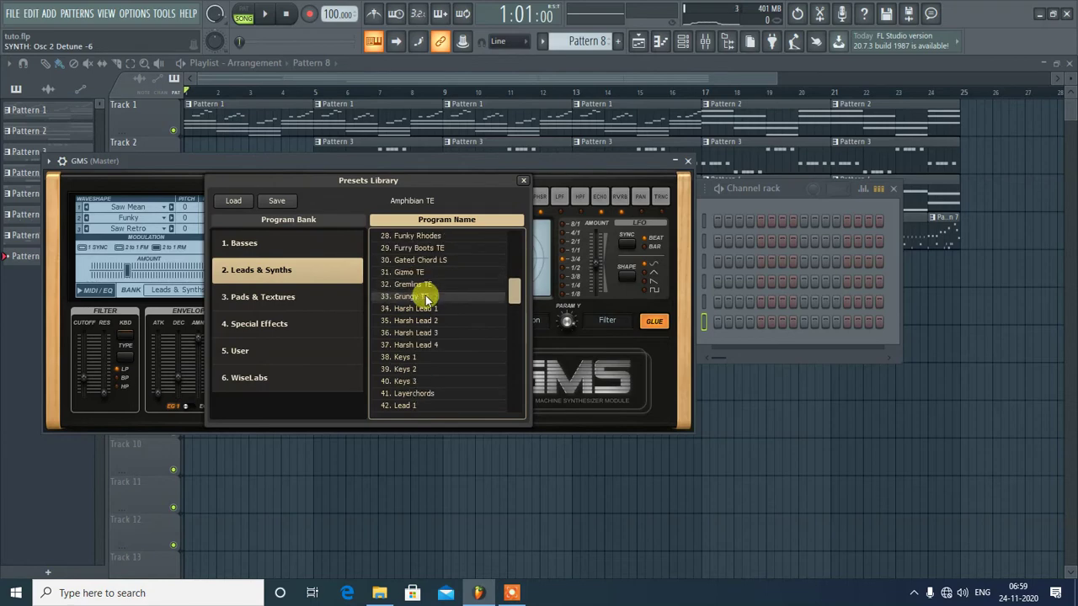
pyautogui.scroll(2, 427, 299)
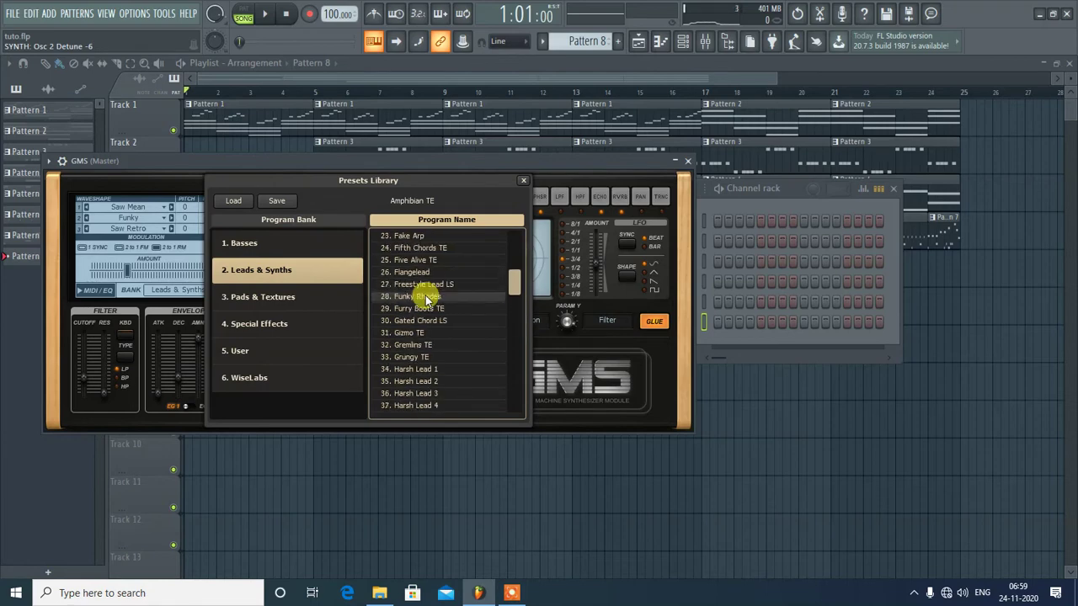
pyautogui.scroll(3, 433, 306)
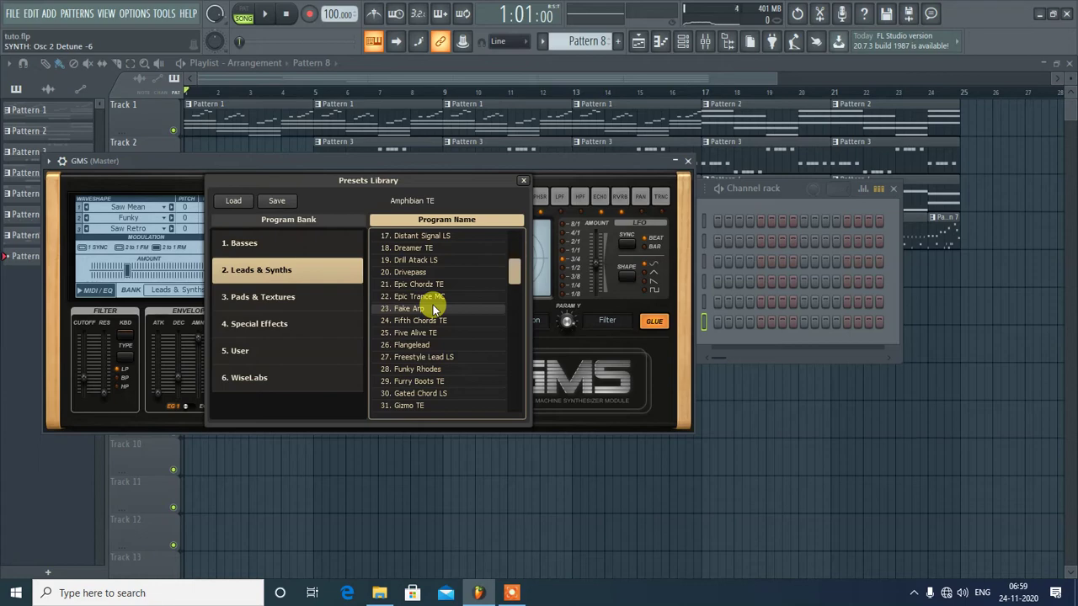
pyautogui.scroll(1, 432, 305)
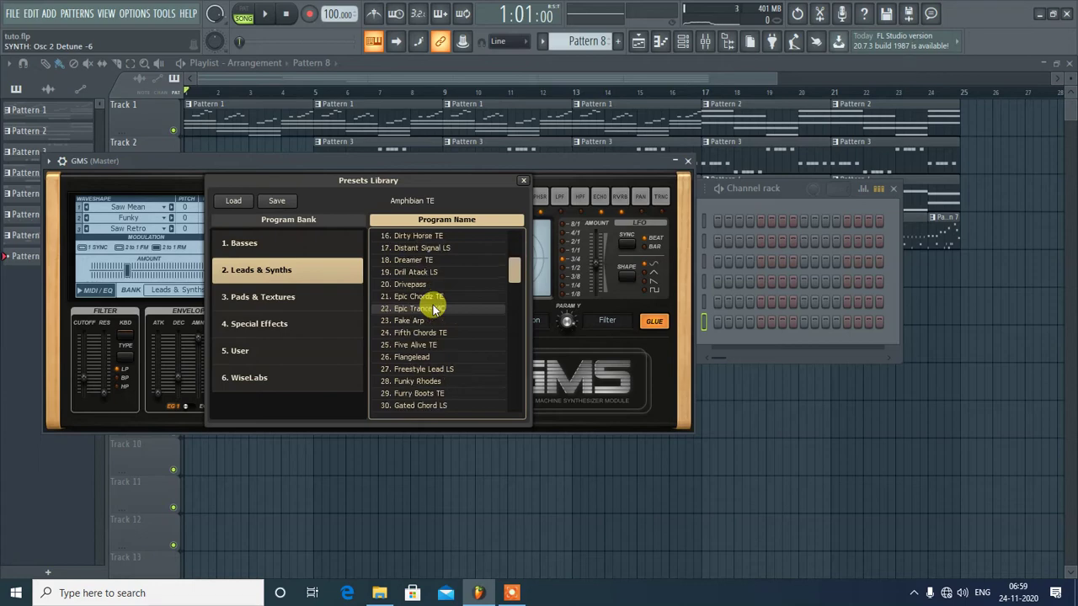
pyautogui.click(447, 249)
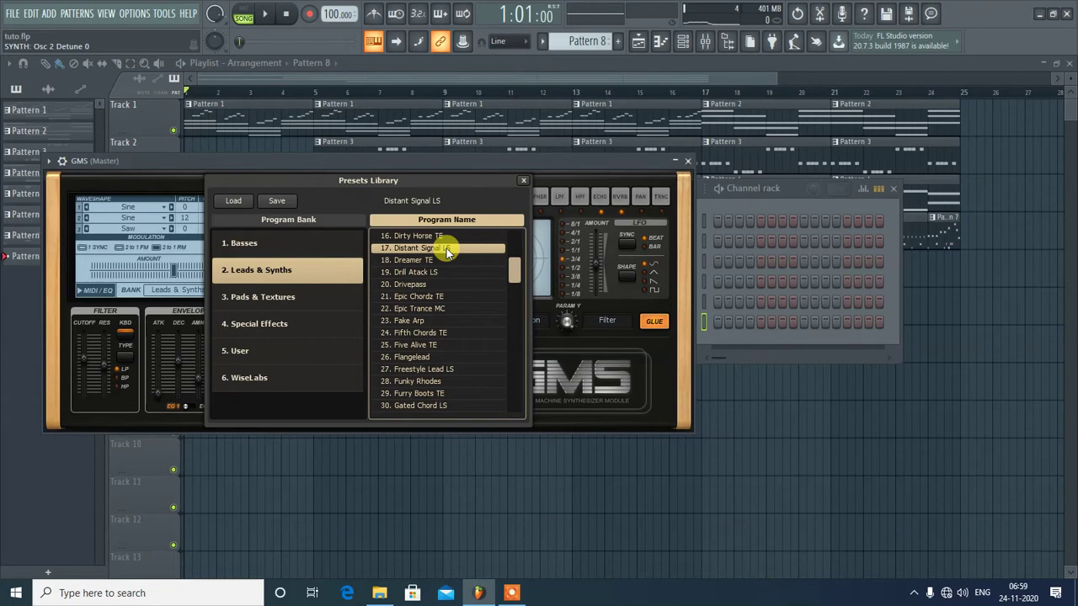
pyautogui.doubleClick(446, 249)
# - Adjust the GMS amplitude, decay and sustain levels while auditioning the sound, and close the synth window
pyautogui.moveTo(393, 227); pyautogui.dragTo(391, 229)
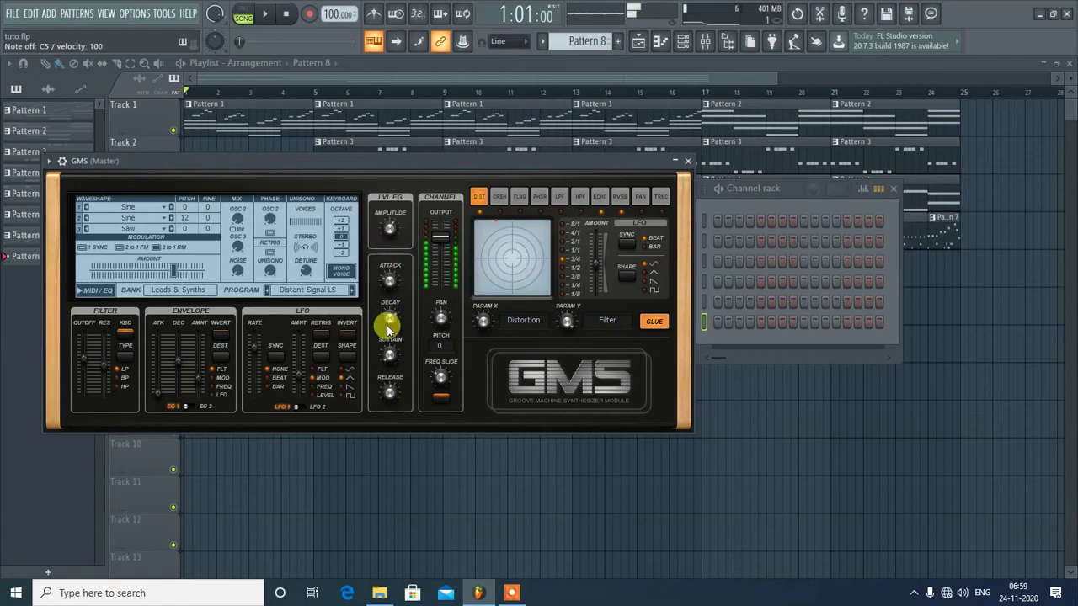
pyautogui.moveTo(390, 322); pyautogui.dragTo(389, 320)
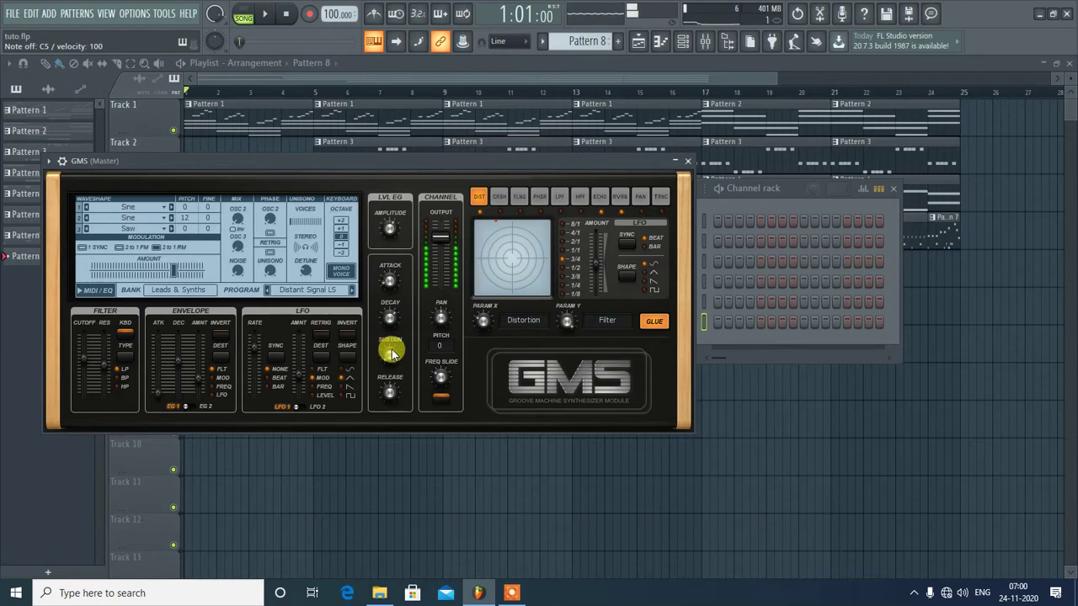
pyautogui.moveTo(391, 354); pyautogui.dragTo(390, 358)
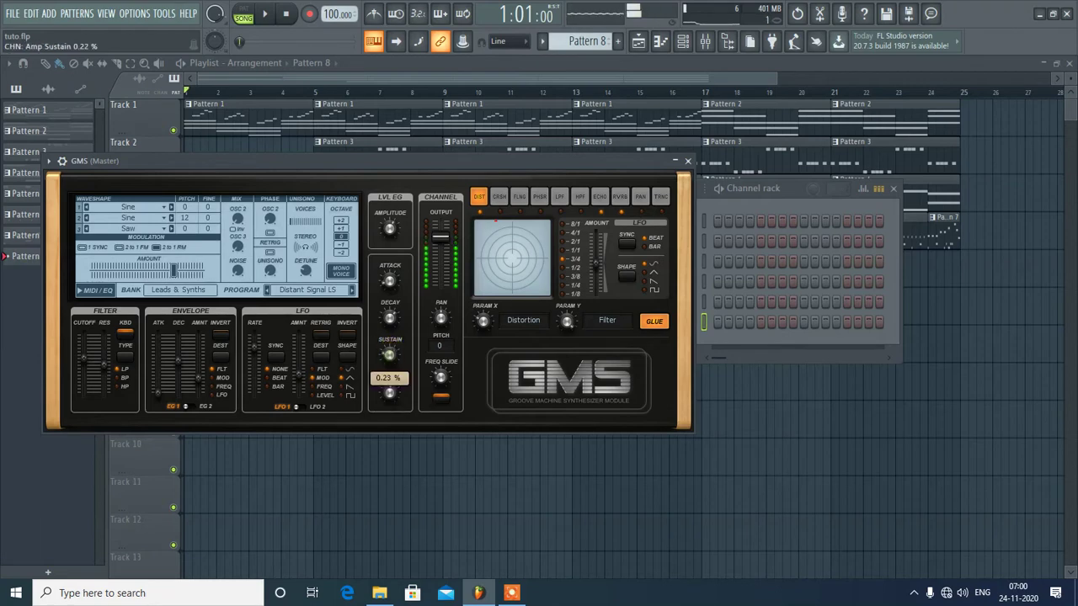
pyautogui.click(392, 391)
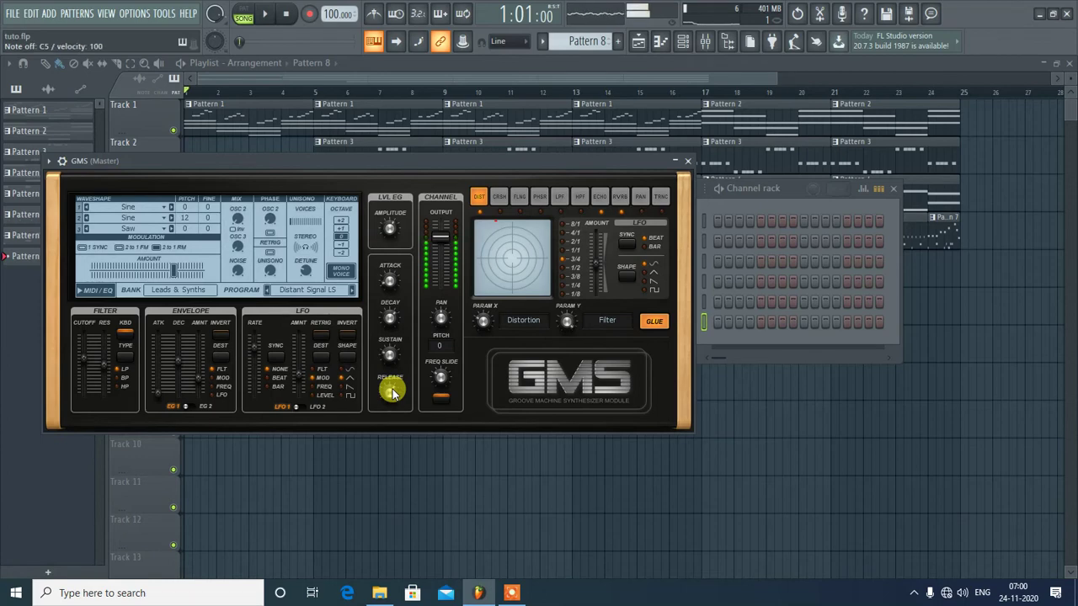
pyautogui.moveTo(390, 355); pyautogui.dragTo(390, 355)
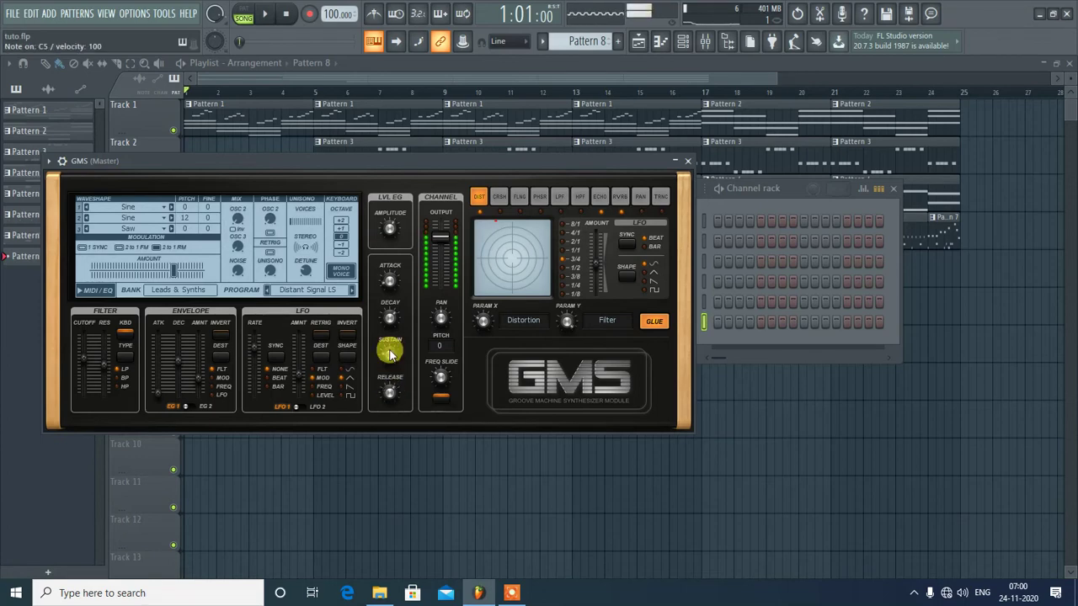
pyautogui.click(688, 161)
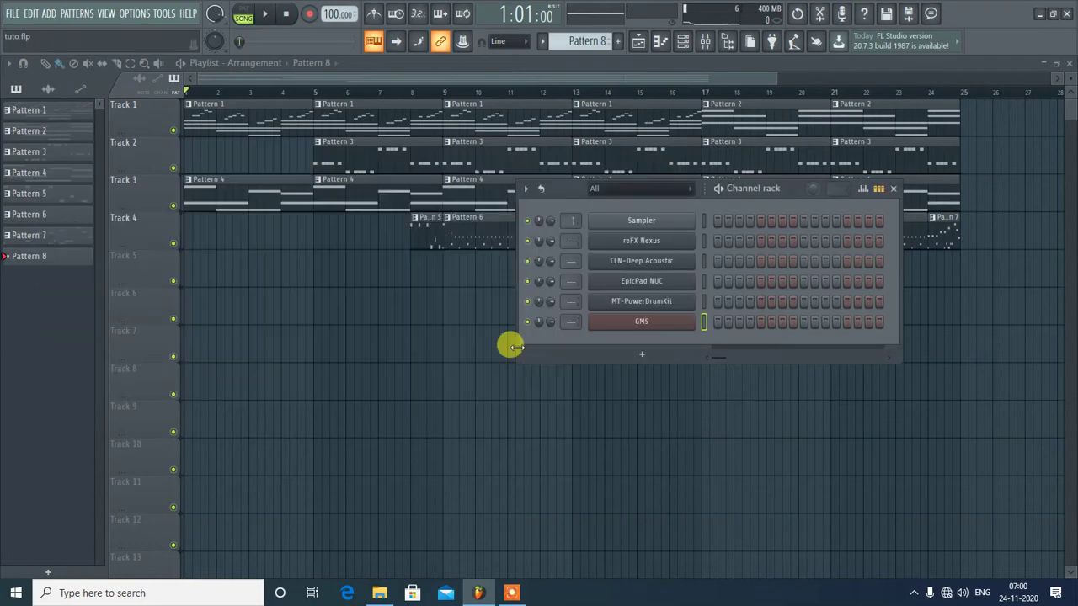
# - Open the piano roll for the GMS channel in Pattern 8 and audition the C5 note
pyautogui.rightClick(632, 322)
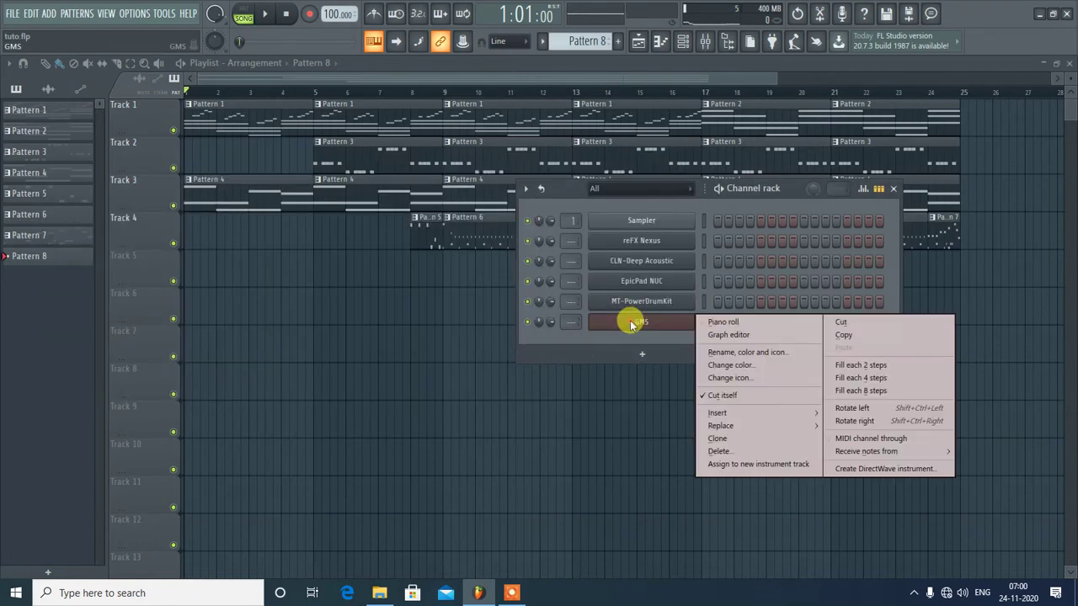
pyautogui.click(736, 325)
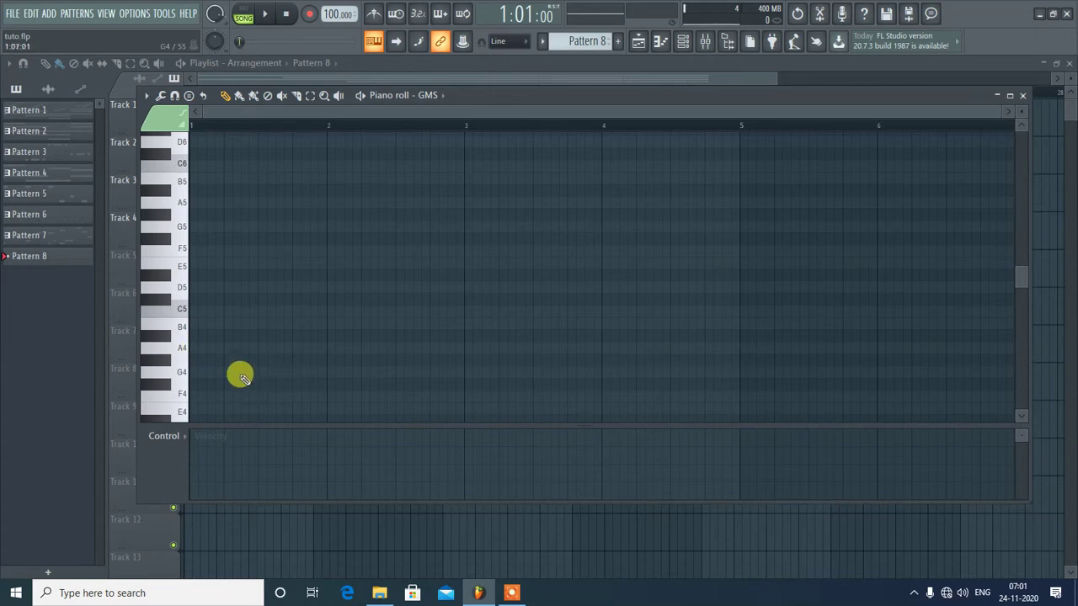
pyautogui.click(187, 319)
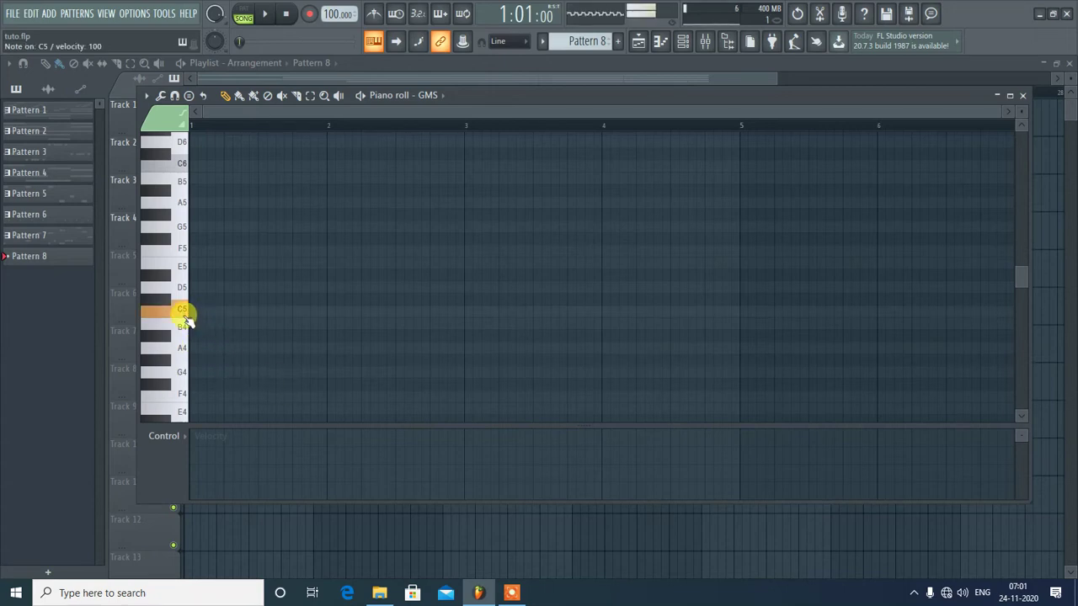
pyautogui.press('v')
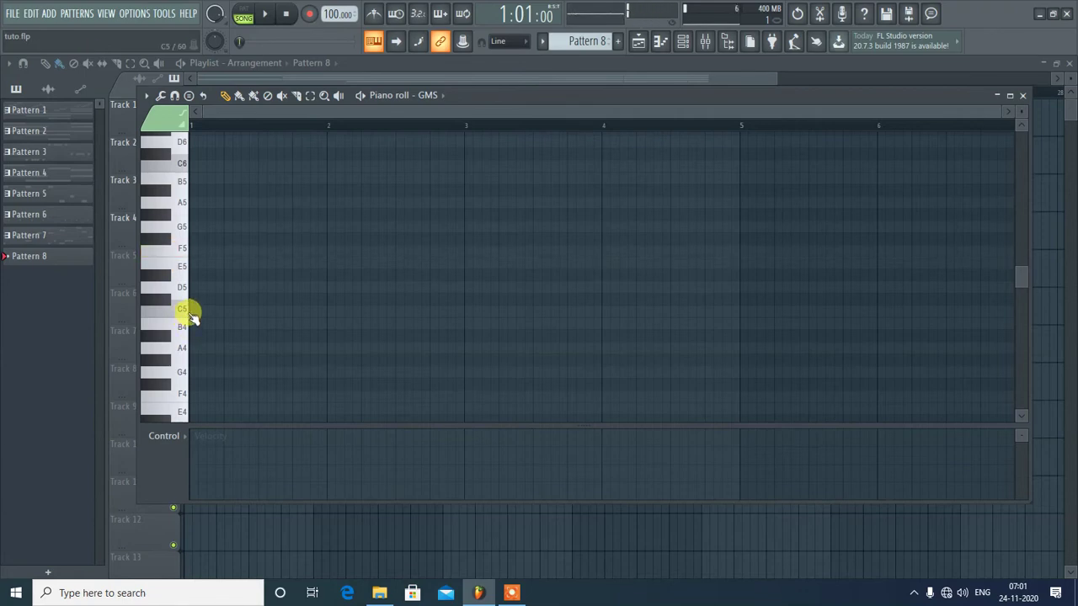
# - Place two-step notes in bar 1: C5 at step 3, D5 at step 5 and E5 at step 9
pyautogui.click(193, 311)
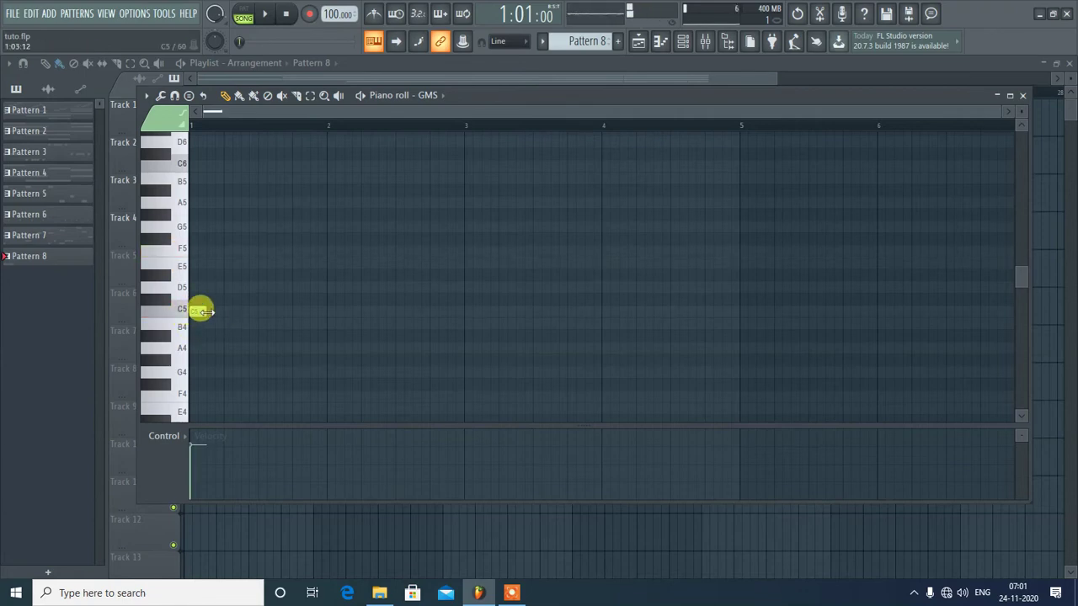
pyautogui.moveTo(197, 311); pyautogui.dragTo(211, 314)
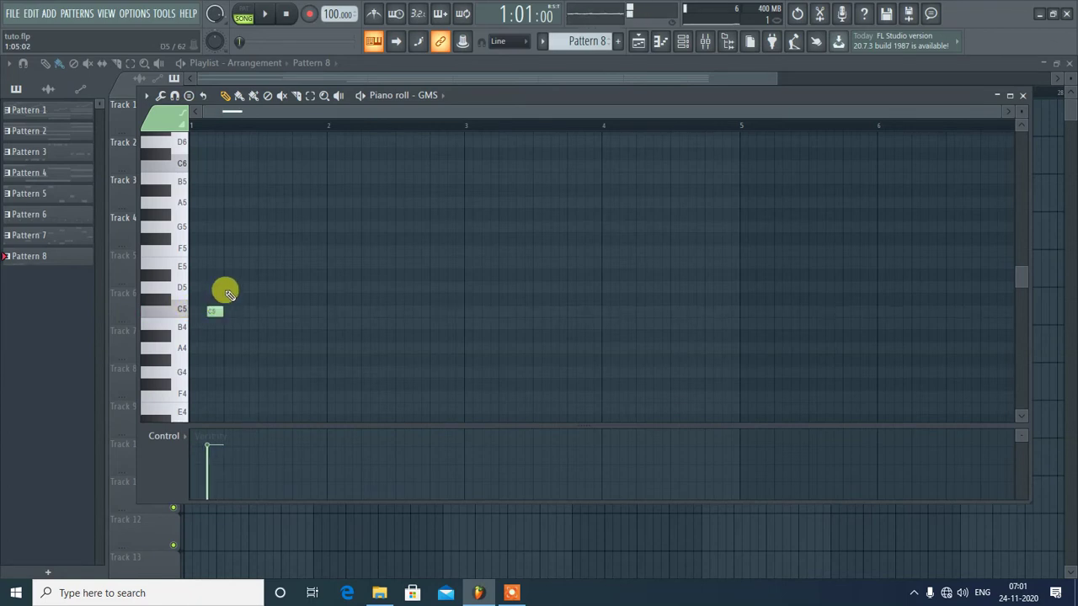
pyautogui.click(226, 288)
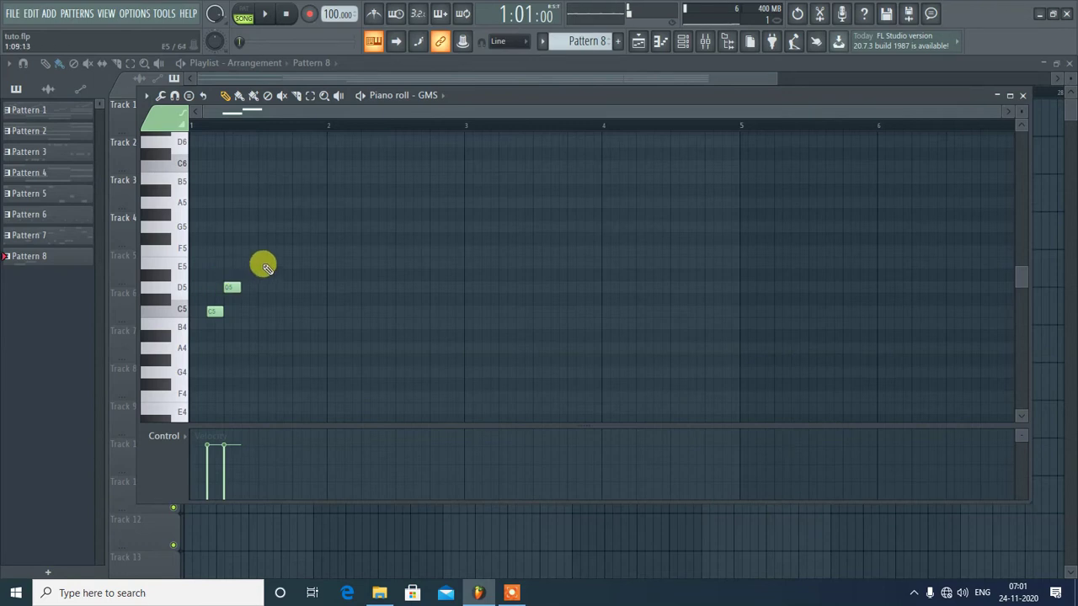
pyautogui.click(263, 264)
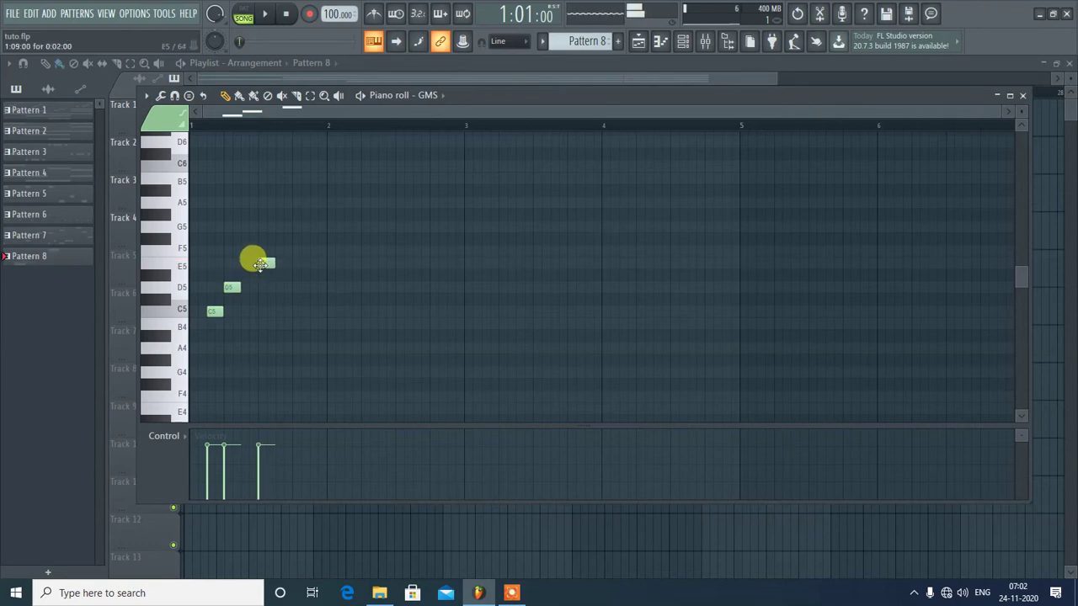
# - Place consecutive two-step notes F5, F5, E5 and G5 from the start of bar 2
pyautogui.click(330, 251)
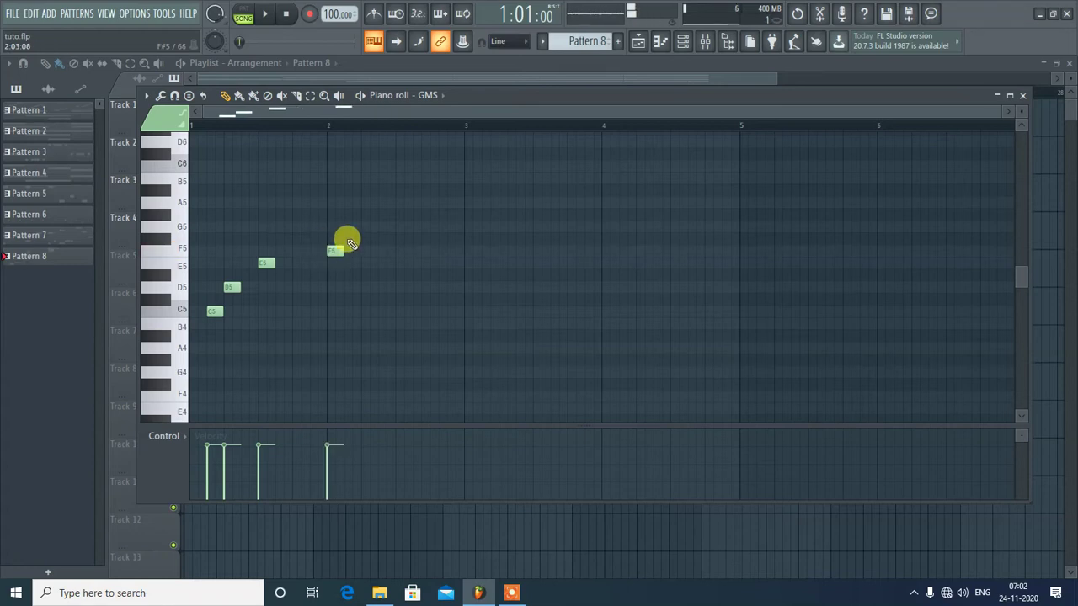
pyautogui.click(346, 251)
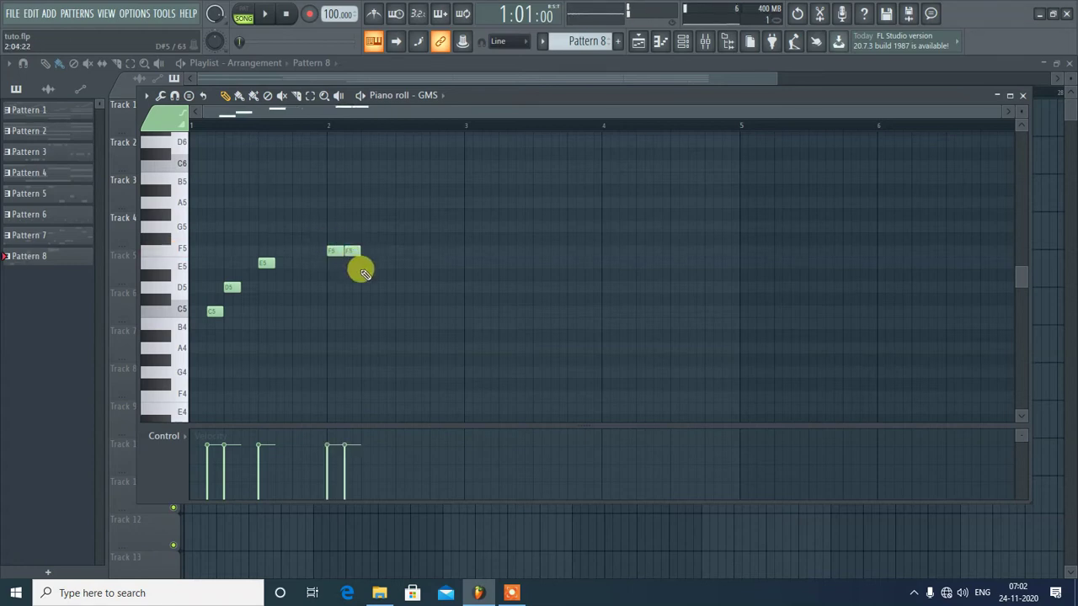
pyautogui.click(364, 263)
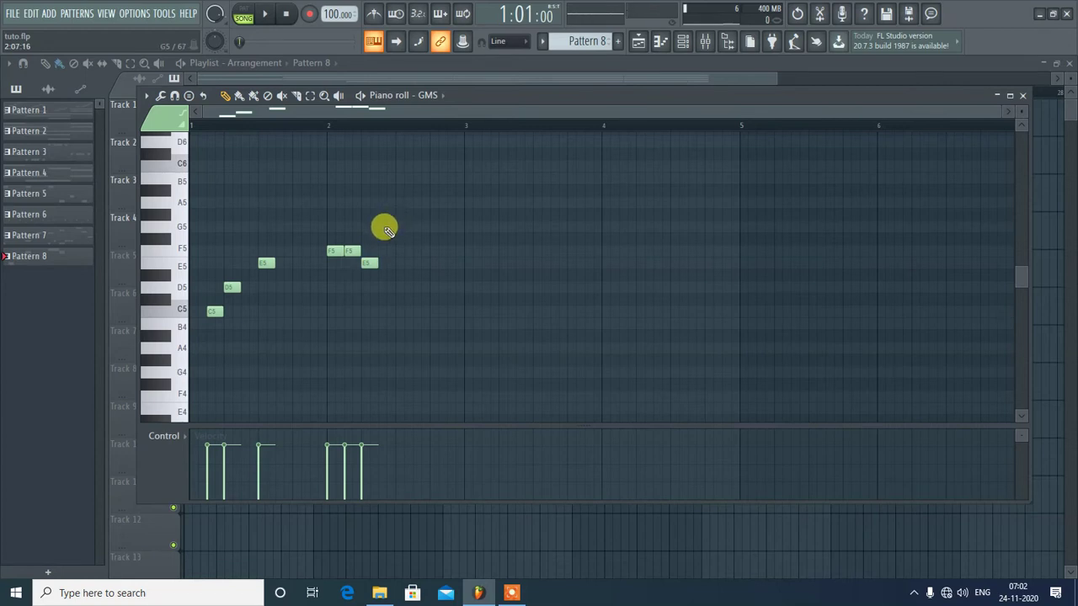
pyautogui.click(384, 227)
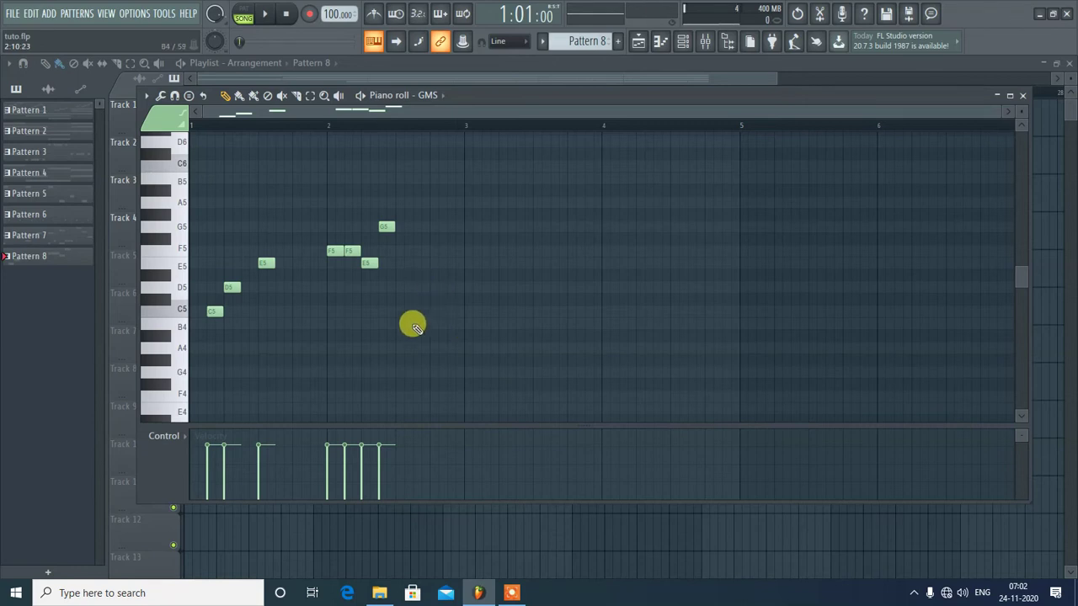
# - Place two-step notes D5, D5 and C5 at steps 9, 11 and 13 of bar 2
pyautogui.click(404, 289)
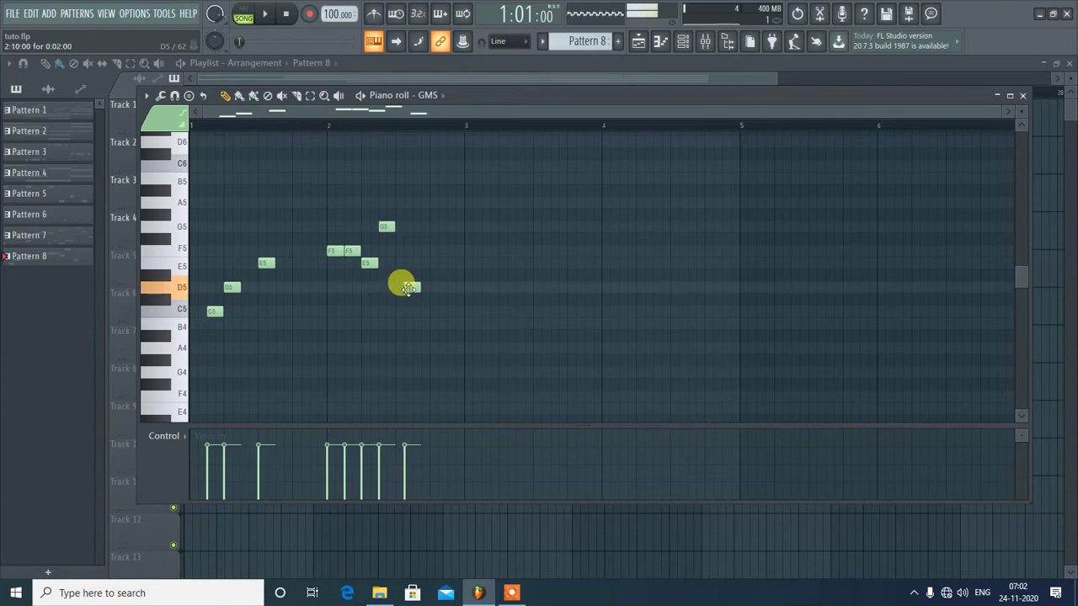
pyautogui.click(418, 288)
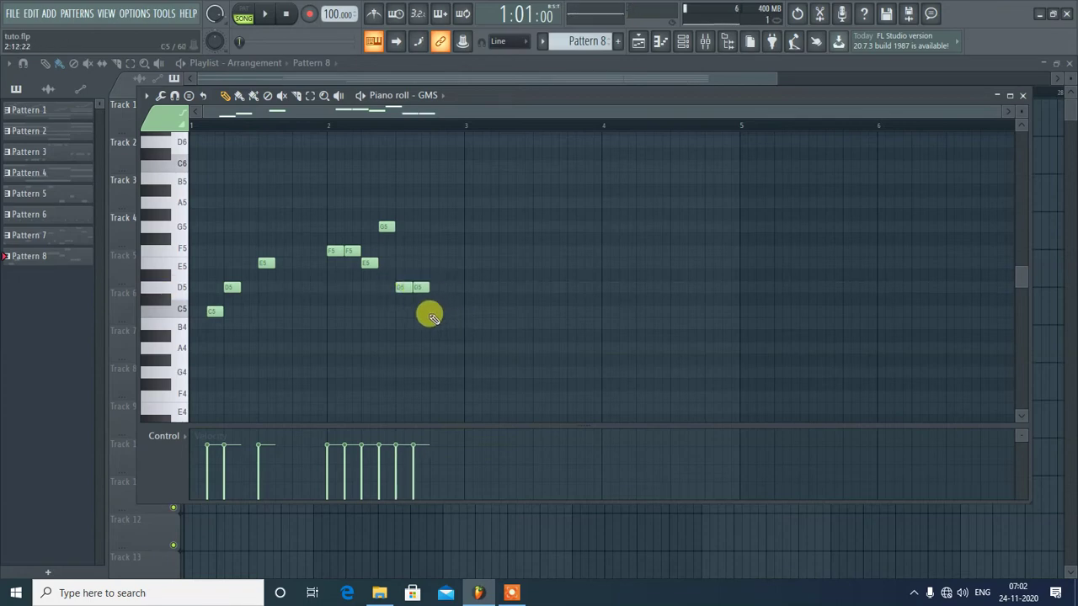
pyautogui.click(435, 313)
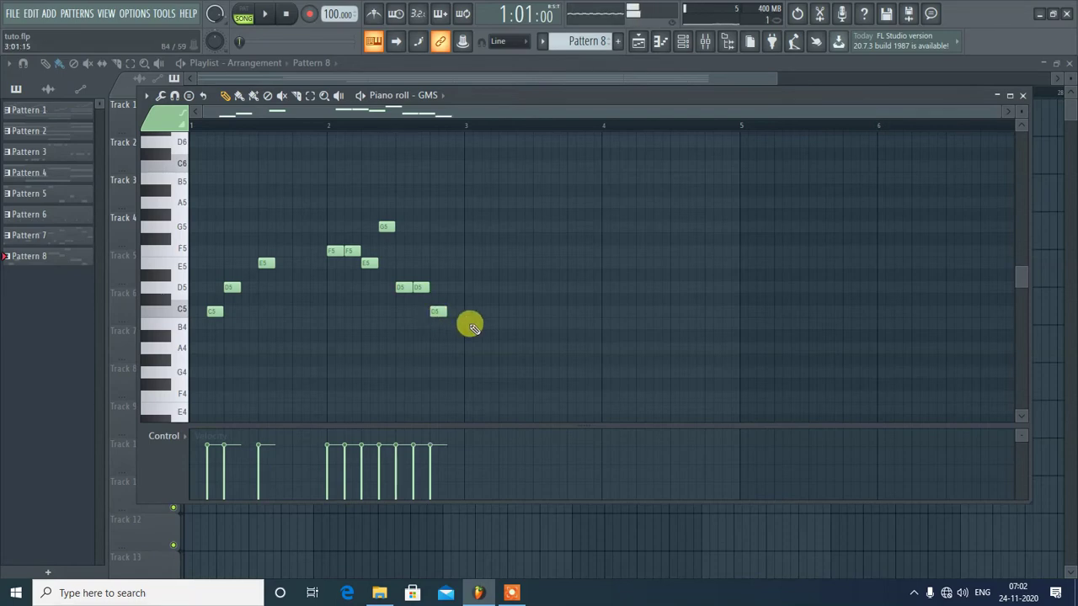
# - Switch playback to pattern mode and play the first two bars of the melody
pyautogui.click(247, 14)
pyautogui.press('space')
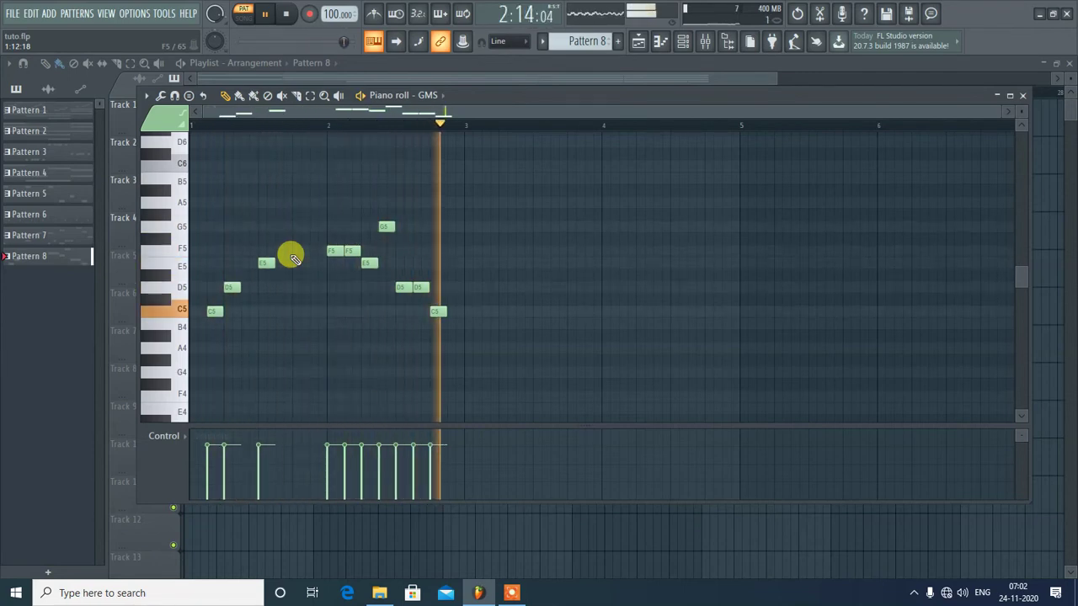
pyautogui.press('space')
# - Lengthen bar 1's D5 to four steps and E5 to six, and bar 2's last C5 to four, playing the melody to check
pyautogui.moveTo(269, 265); pyautogui.dragTo(253, 287)
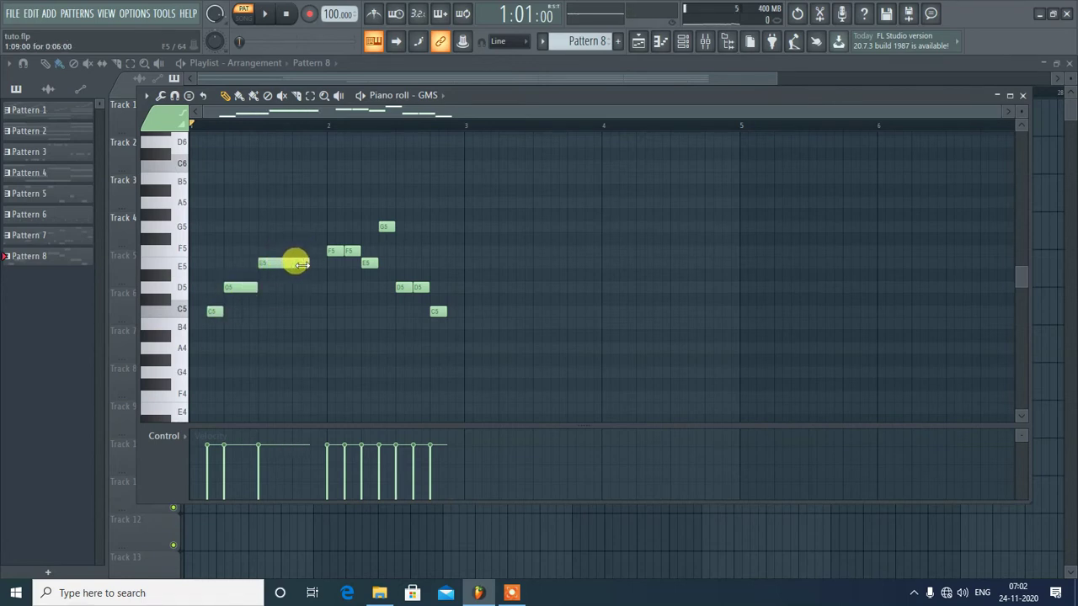
pyautogui.press('space')
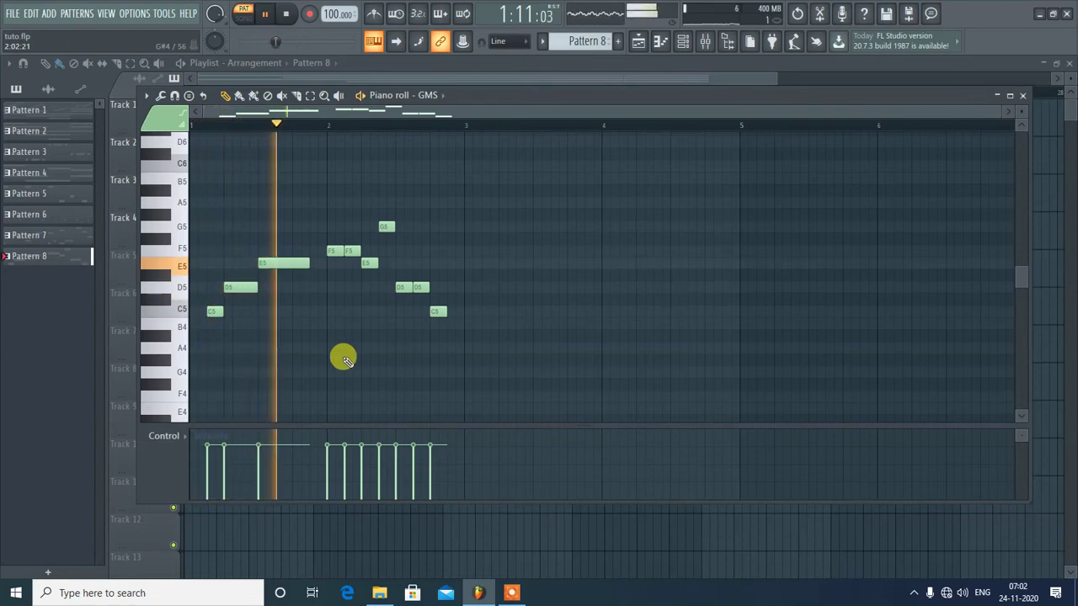
pyautogui.press('space')
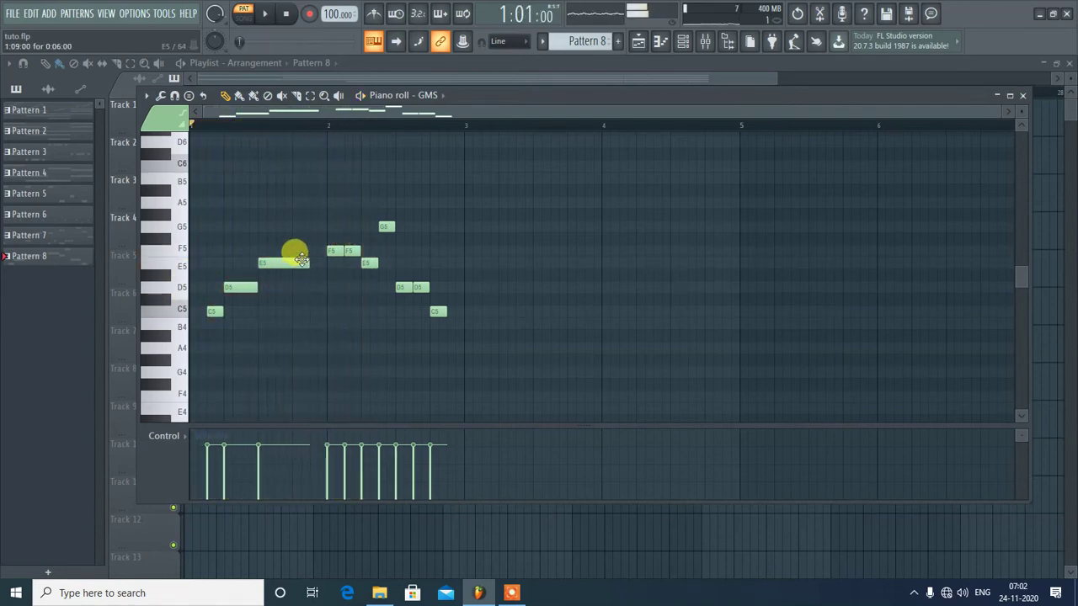
pyautogui.moveTo(301, 258); pyautogui.dragTo(321, 268)
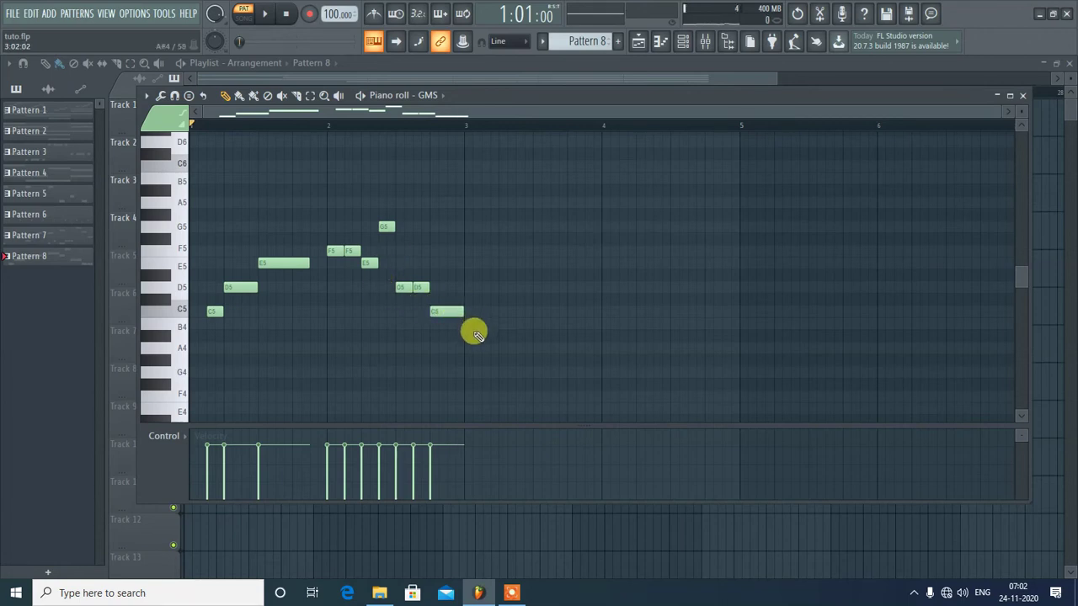
pyautogui.press('space')
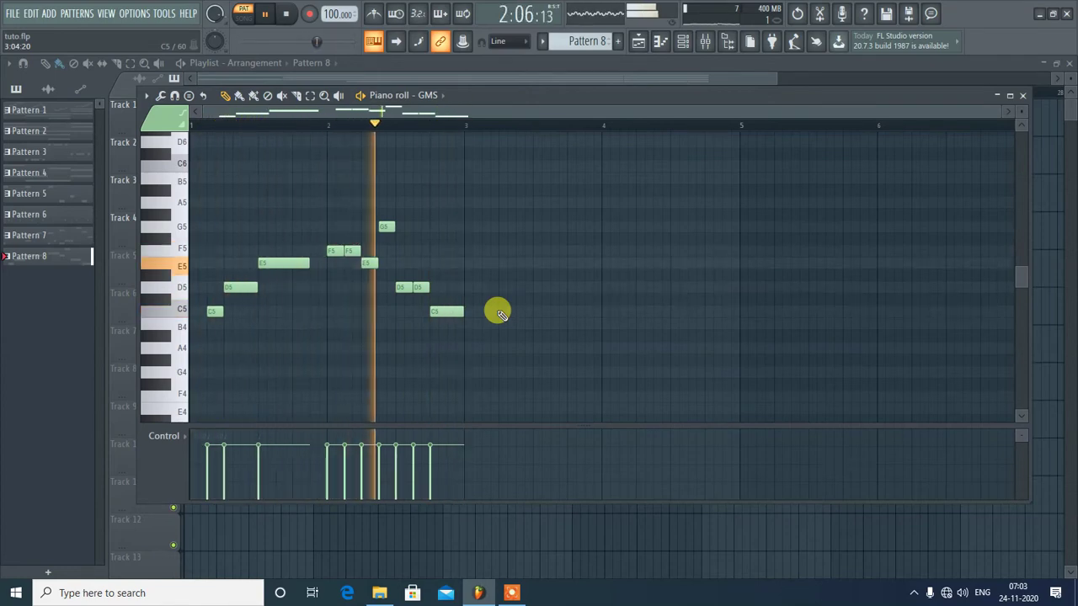
pyautogui.press('space')
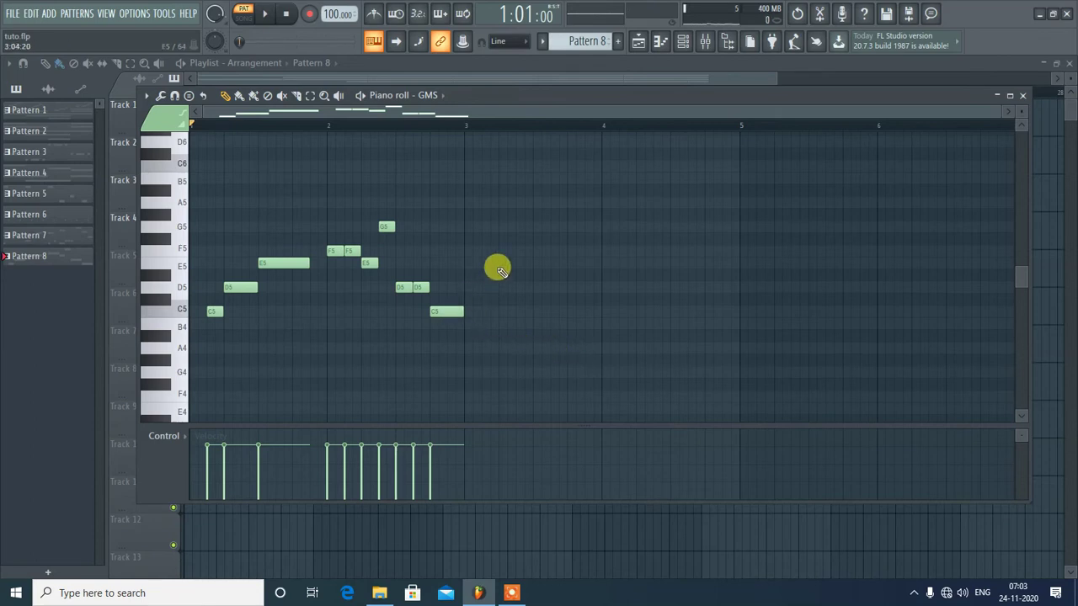
# - Place consecutive two-step notes A4, A4, B4 and C5 from step 3 of bar 3
pyautogui.click(486, 348)
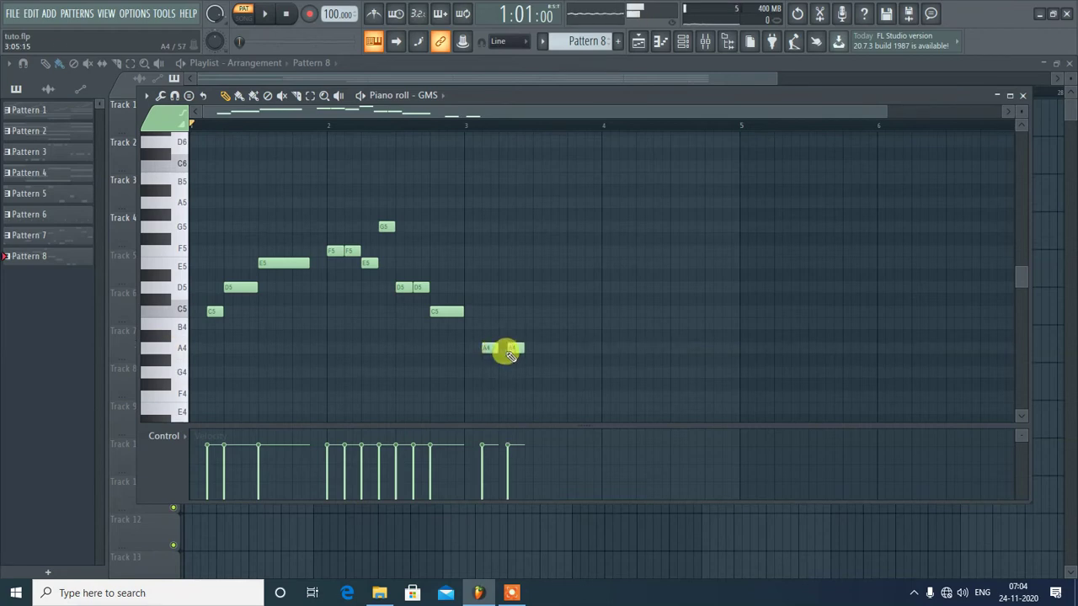
pyautogui.moveTo(514, 347); pyautogui.dragTo(504, 346)
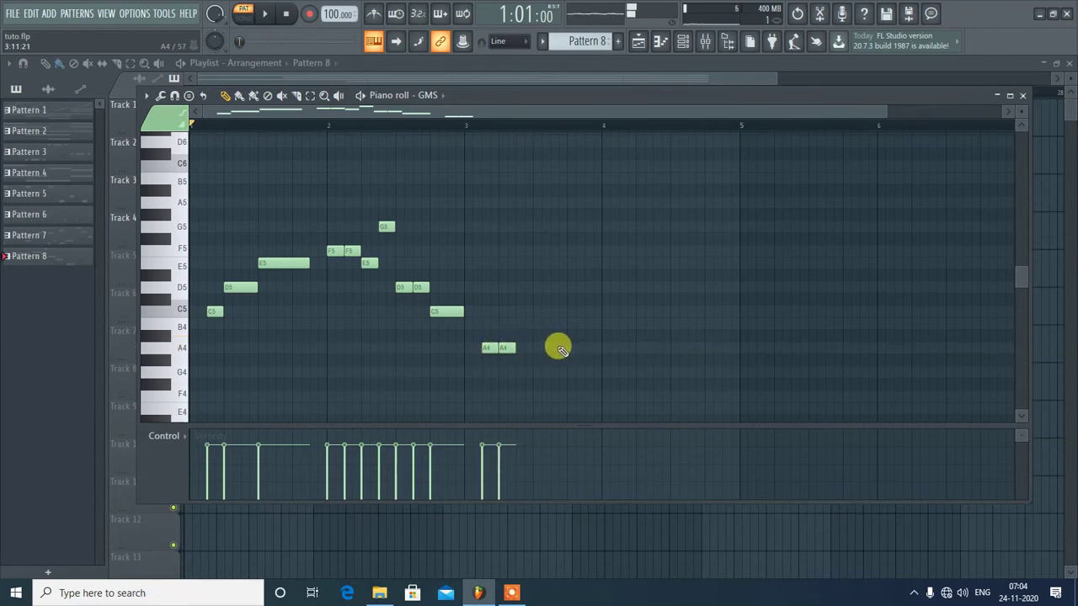
pyautogui.click(520, 324)
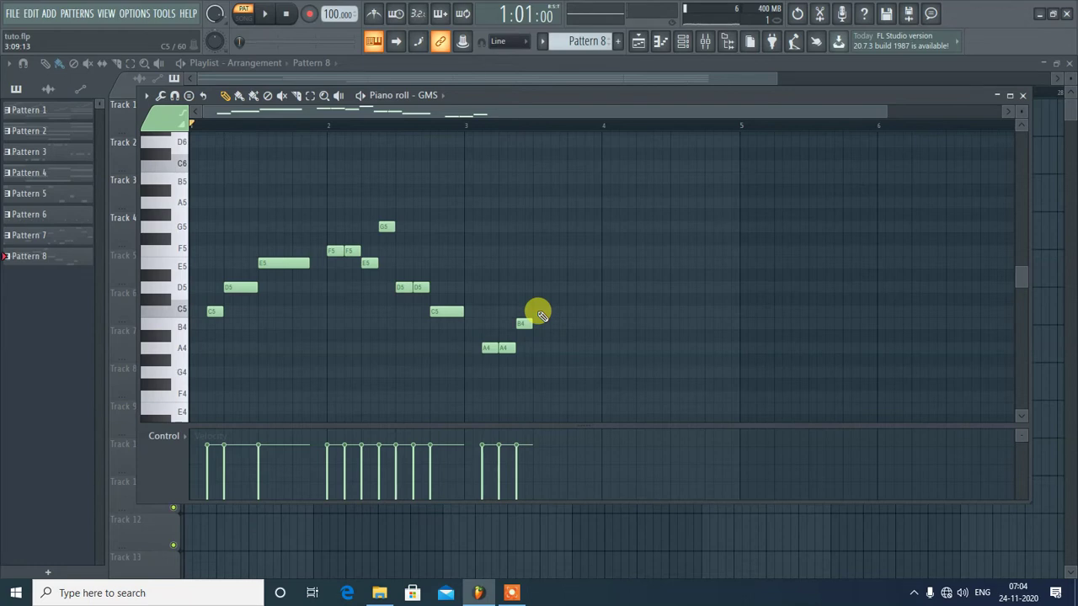
pyautogui.click(543, 314)
pyautogui.moveTo(545, 312); pyautogui.dragTo(538, 313)
# - Play the new notes from the start of bar 3
pyautogui.moveTo(490, 595)
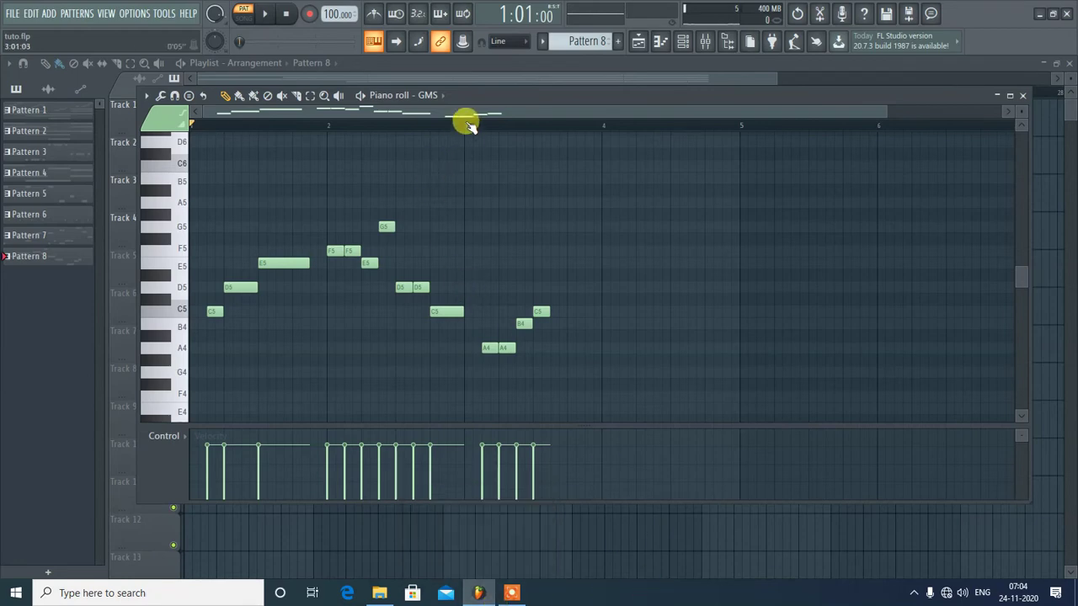
pyautogui.press('space')
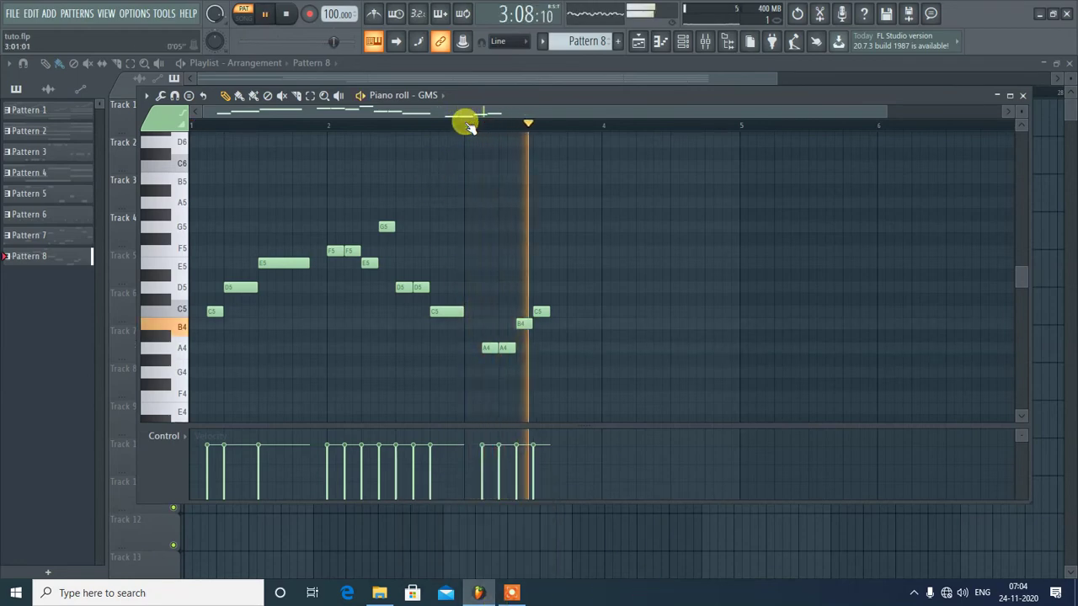
pyautogui.press('space')
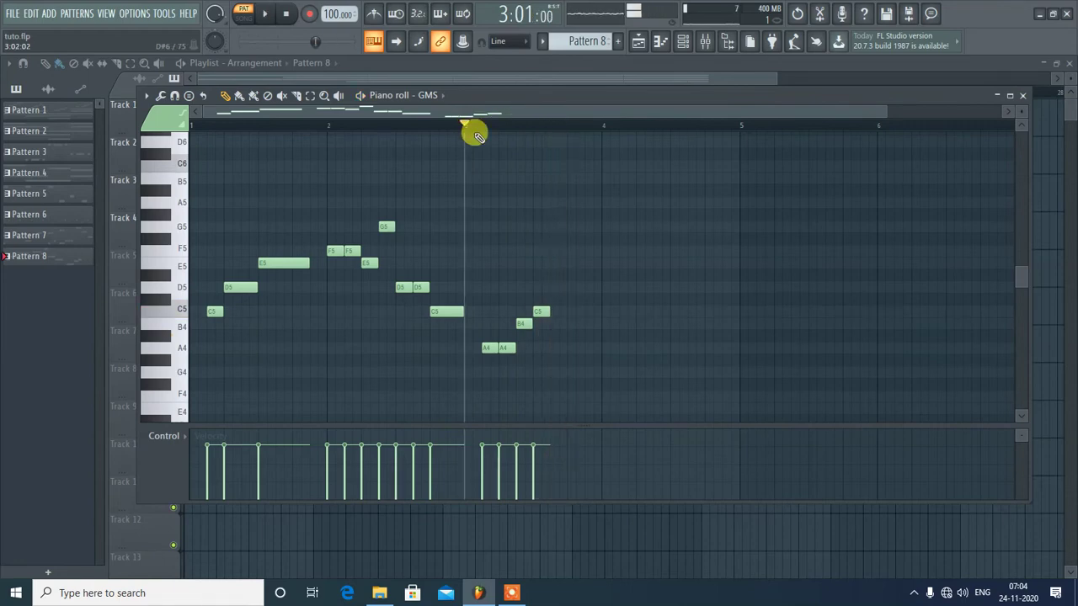
# - Place two-step E5 notes at steps 13 and 15 of bar 3, and C5 and E5 at steps 1 and 5 of bar 4
pyautogui.click(571, 266)
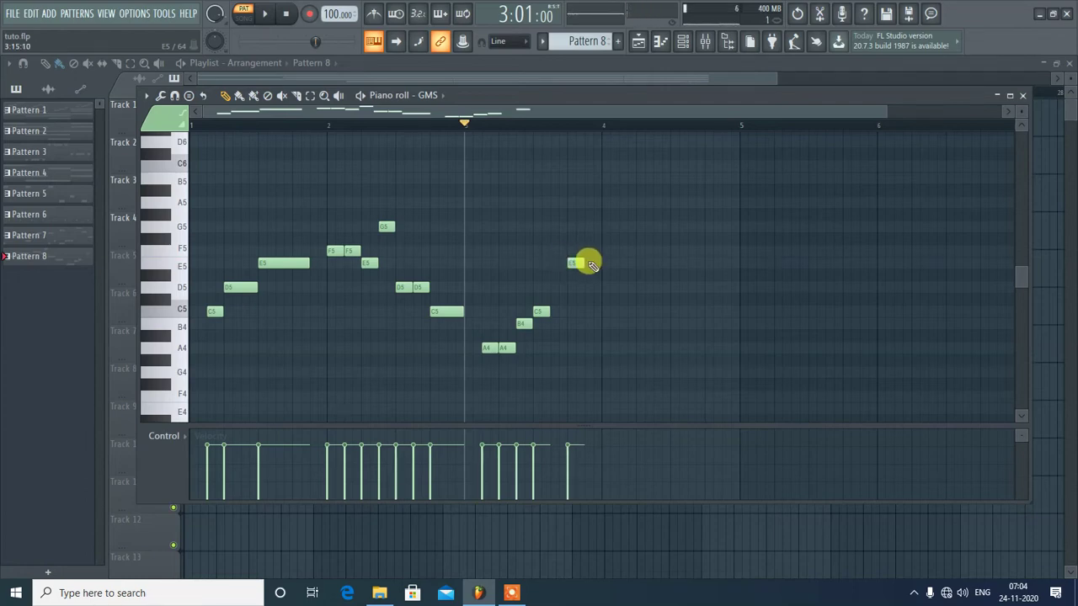
pyautogui.click(592, 264)
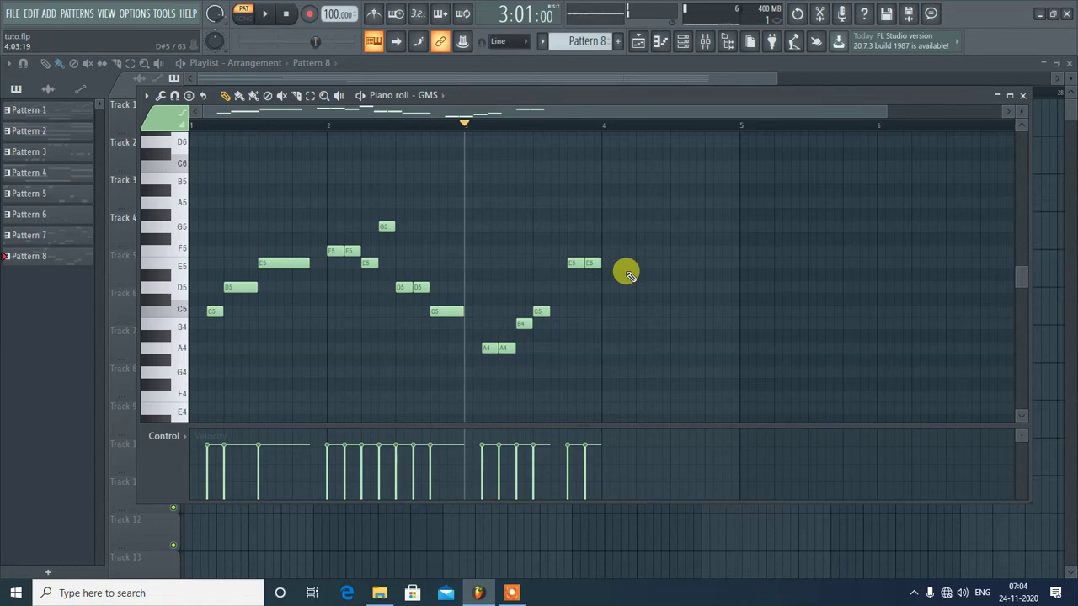
pyautogui.click(603, 311)
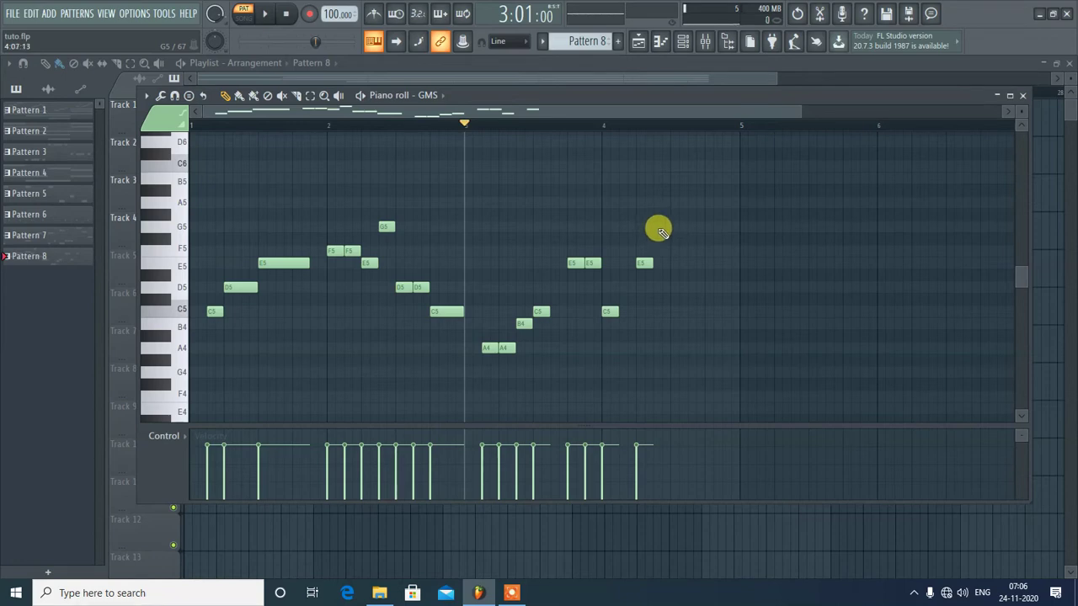
# - Place consecutive two-step notes G5, C5, E5 and C5 from step 7 of bar 4
pyautogui.click(662, 231)
pyautogui.moveTo(666, 228); pyautogui.dragTo(661, 229)
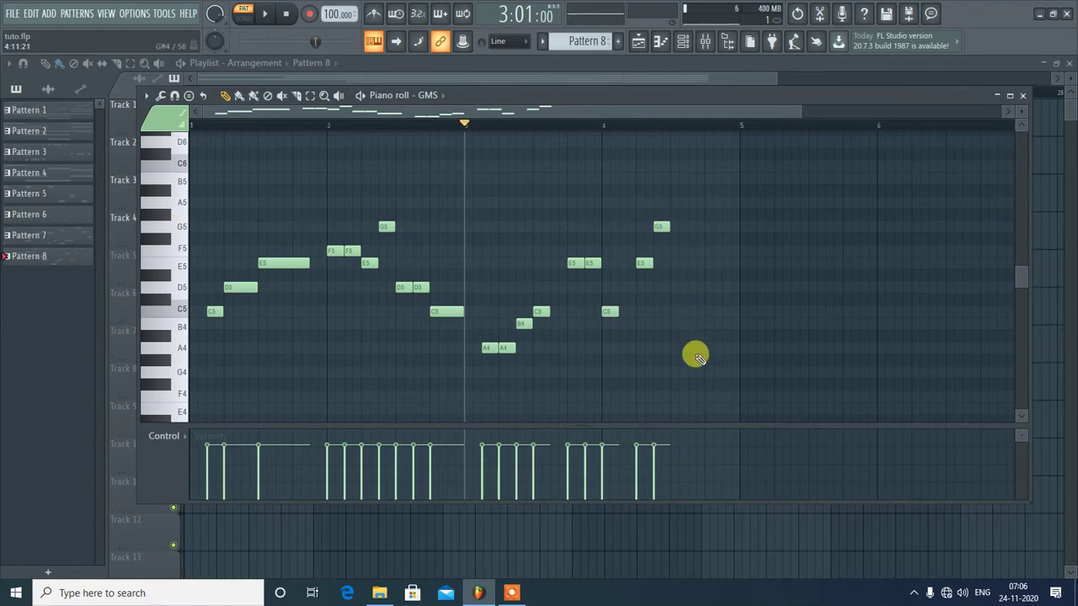
pyautogui.click(676, 313)
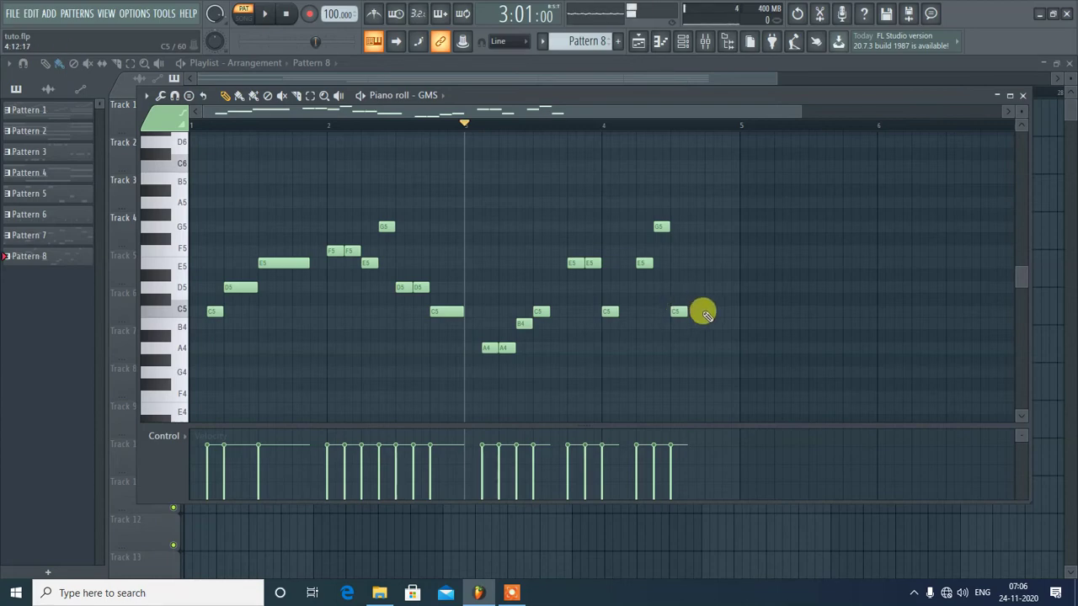
pyautogui.click(695, 264)
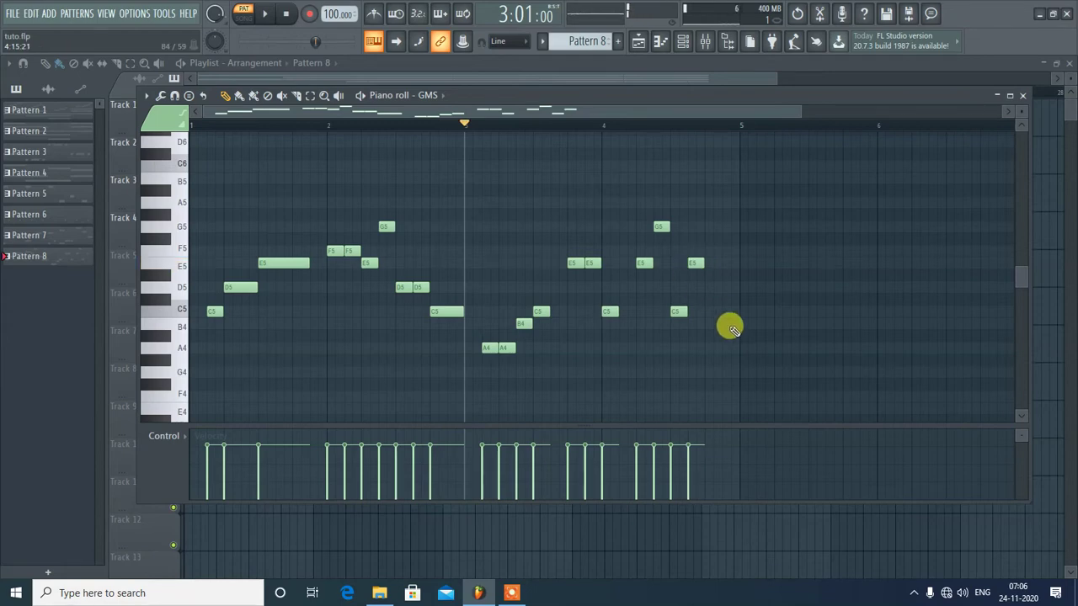
pyautogui.click(709, 313)
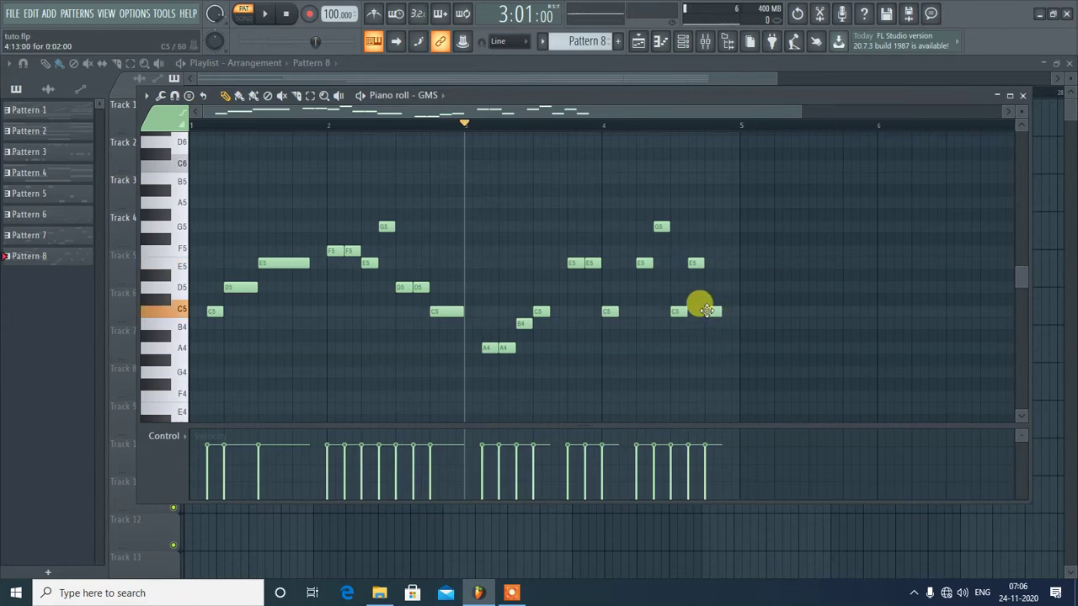
# - Play the melody and lengthen the C5 notes at bar 3 step 9, bar 4 step 1 and bar 4 step 13 to four steps
pyautogui.click(199, 127)
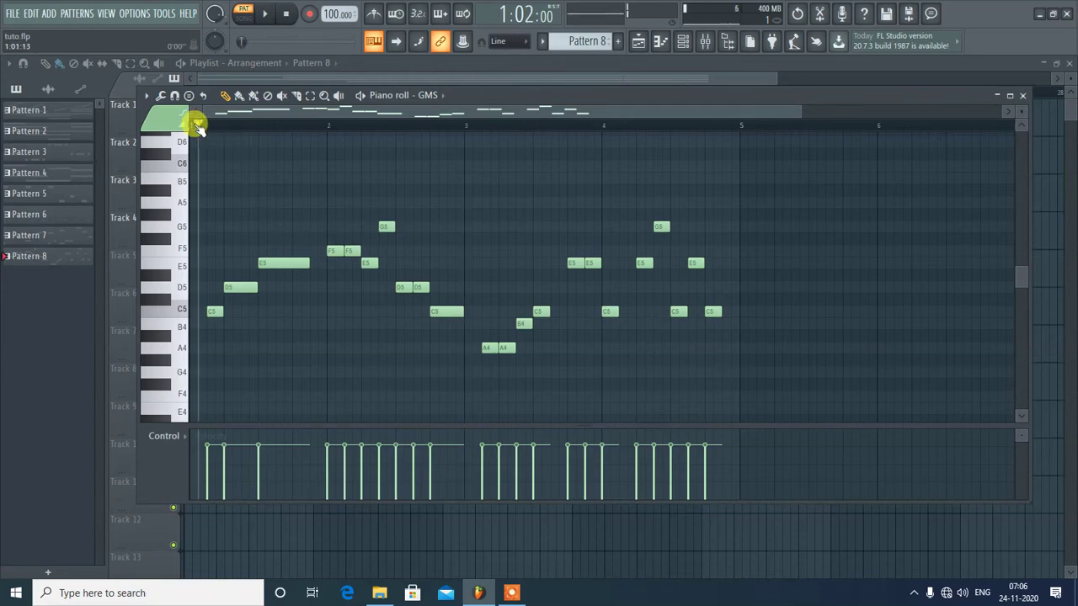
pyautogui.press('space')
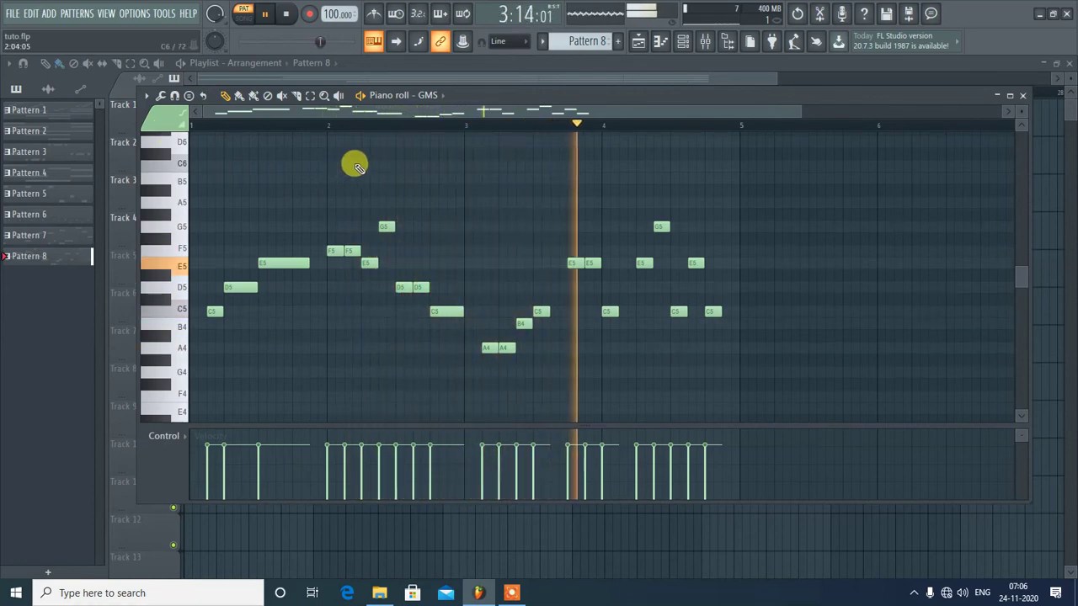
pyautogui.press('space')
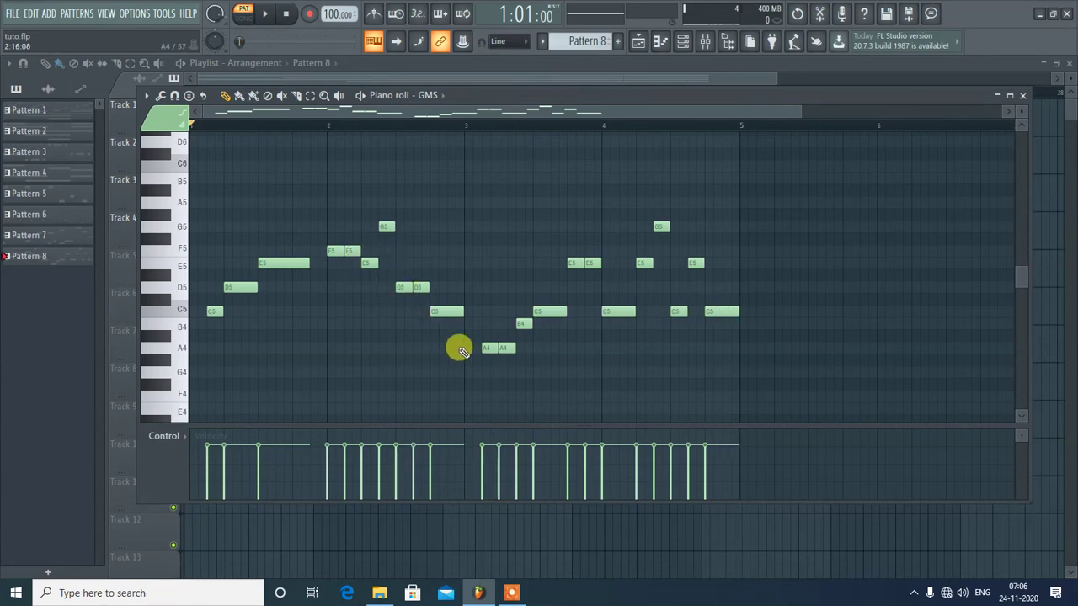
pyautogui.press('space')
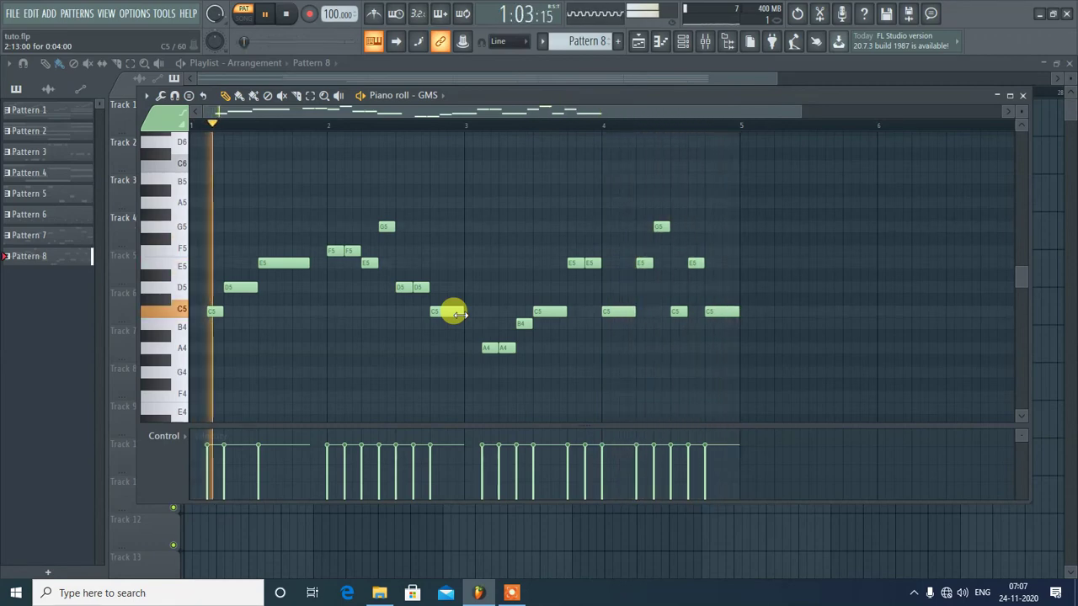
pyautogui.press('space')
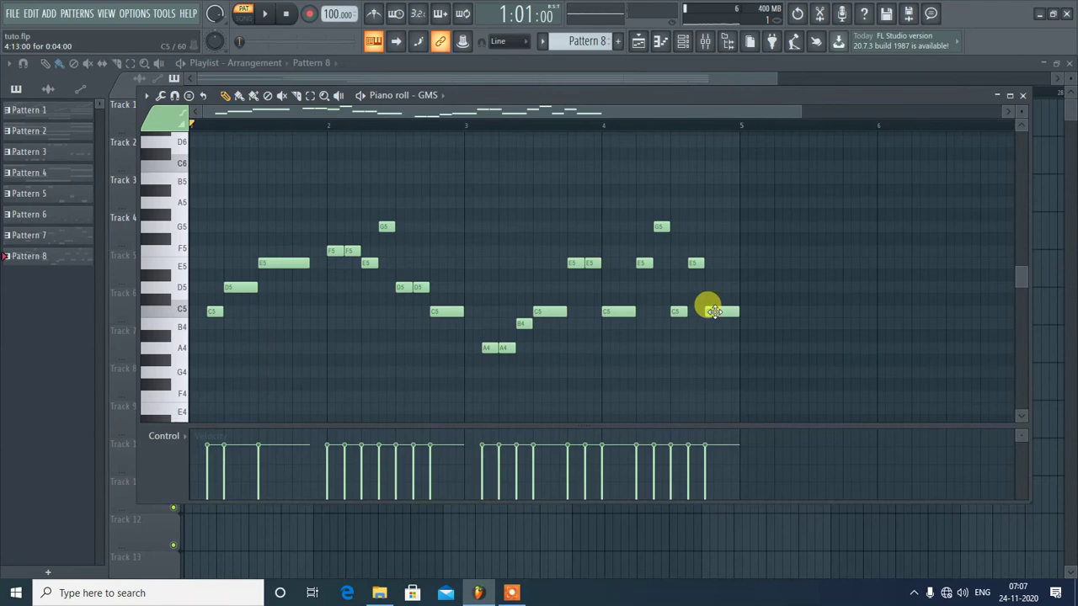
# - Change bar 4's last C5 to a two-step D5 and add a two-step C5 right after it at step 15
pyautogui.moveTo(714, 312); pyautogui.dragTo(720, 283)
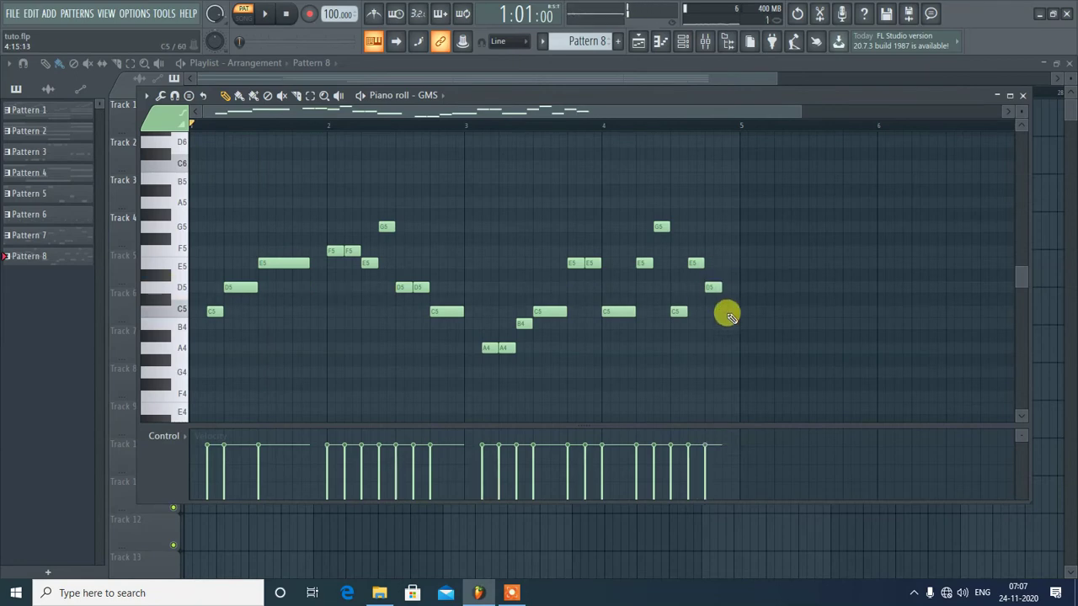
pyautogui.click(730, 317)
pyautogui.moveTo(737, 311); pyautogui.dragTo(721, 310)
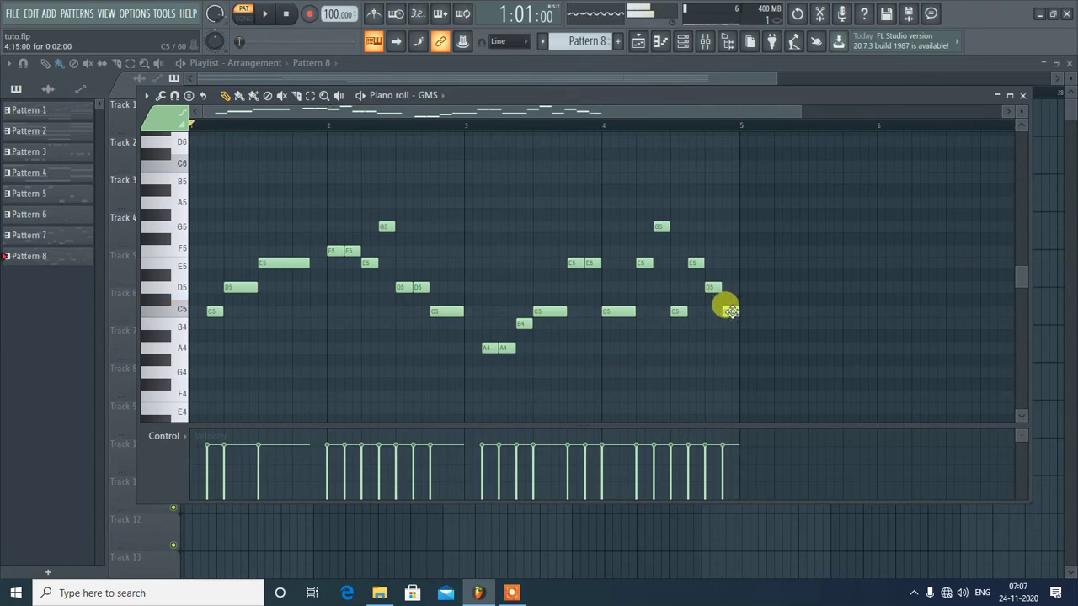
# - Play the revised ending from the start of bar 4
pyautogui.press('space')
pyautogui.click(601, 128)
pyautogui.press('space')
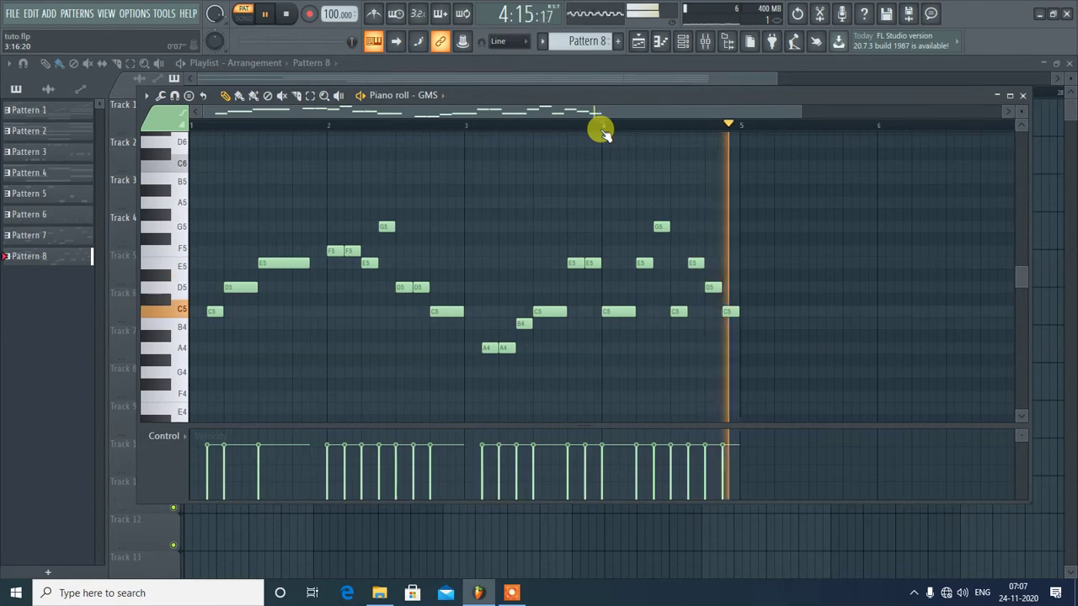
pyautogui.press('space')
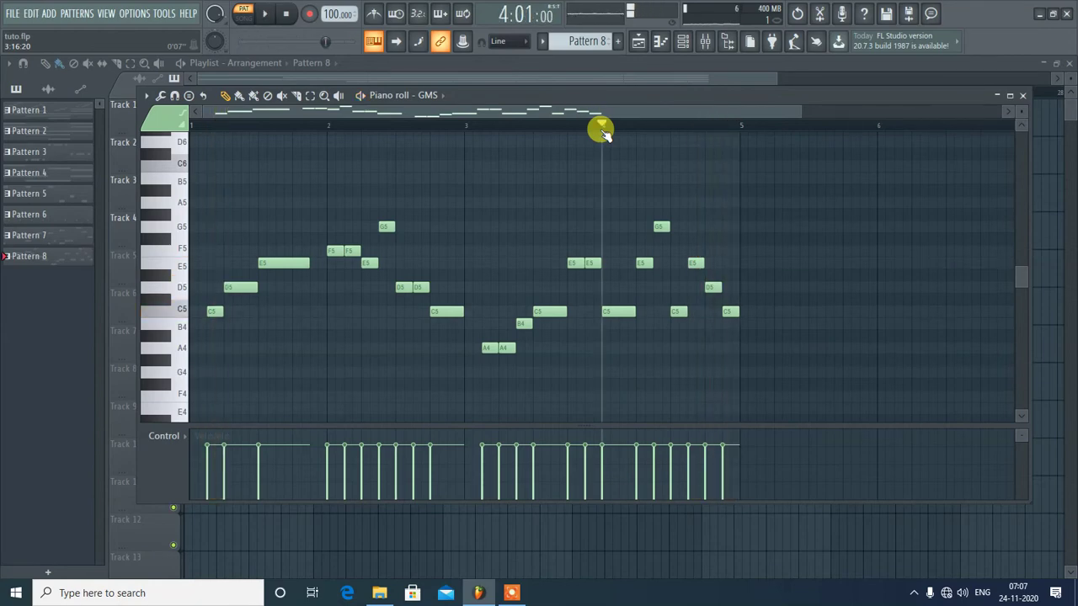
# - Close the piano roll and channel rack, and place a Pattern 8 clip on Track 5 at bar 17
pyautogui.click(1024, 95)
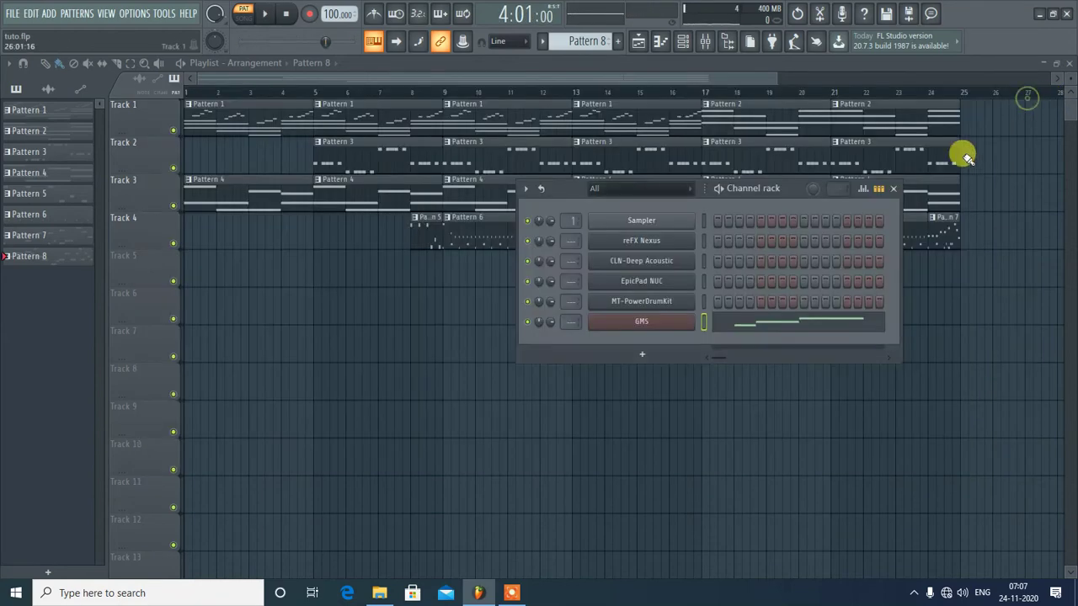
pyautogui.click(892, 190)
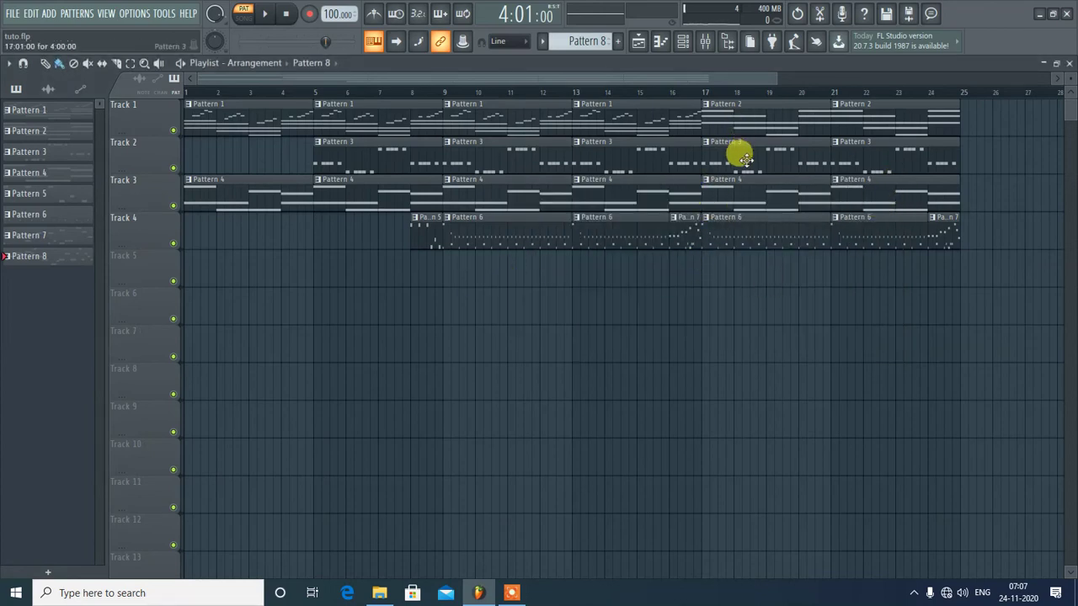
pyautogui.click(706, 267)
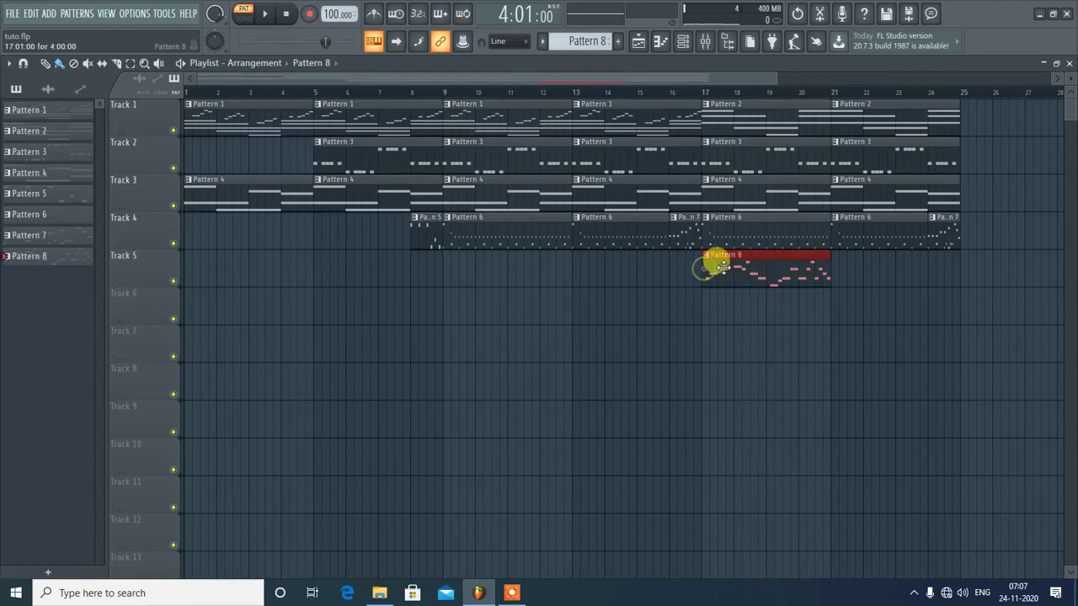
# - Place a second Pattern 8 clip on Track 5 at bar 21 and play the arrangement from bar 8
pyautogui.click(834, 271)
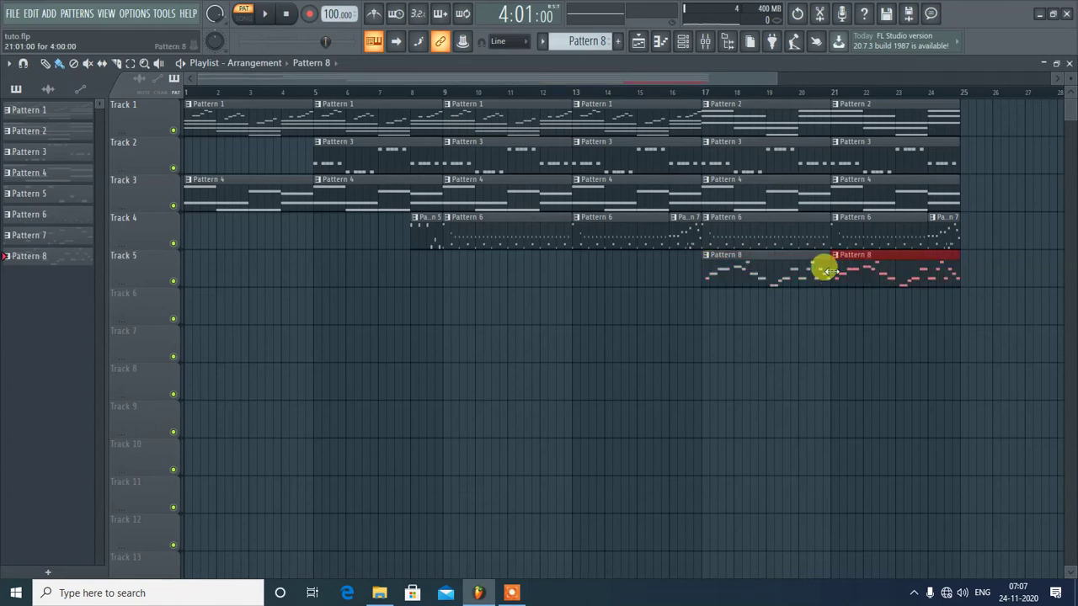
pyautogui.click(412, 95)
pyautogui.press('space')
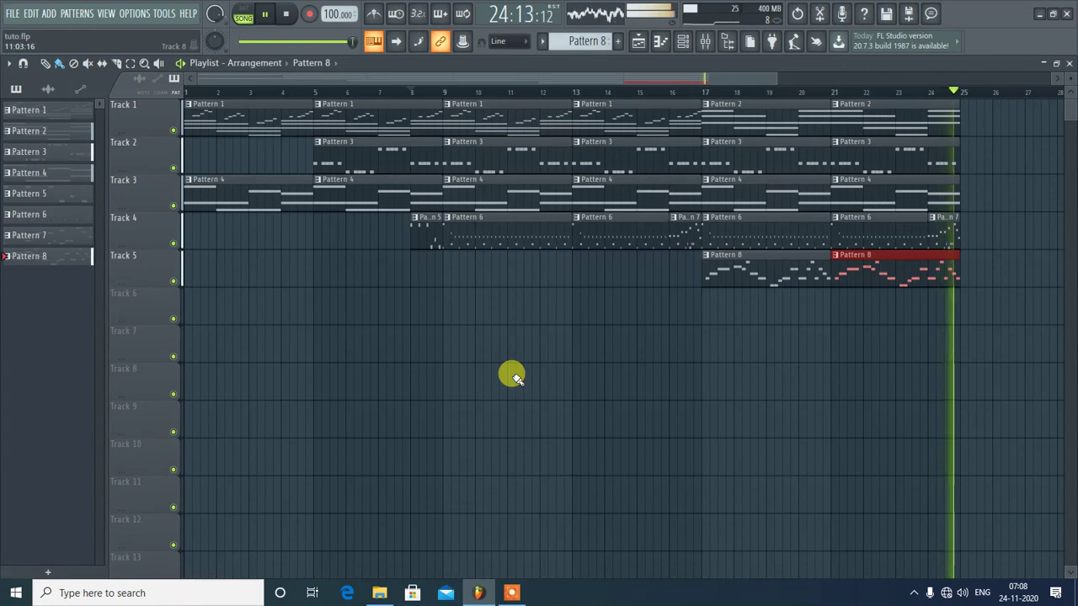
pyautogui.press('space')
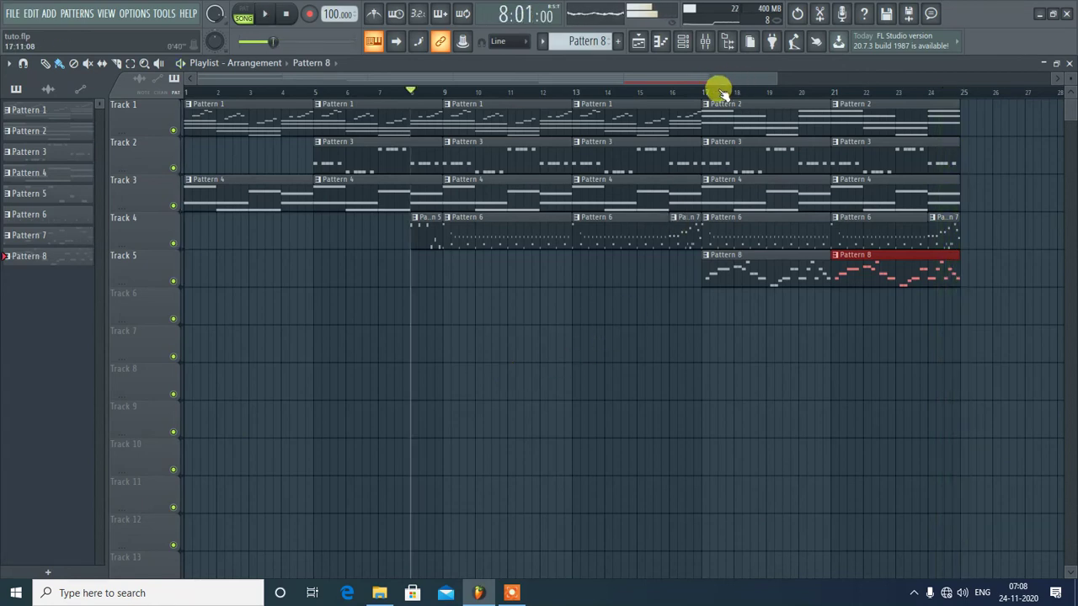
# - Switch to pattern playback and audition Patterns 4, 3 and 2 on their own
pyautogui.click(638, 91)
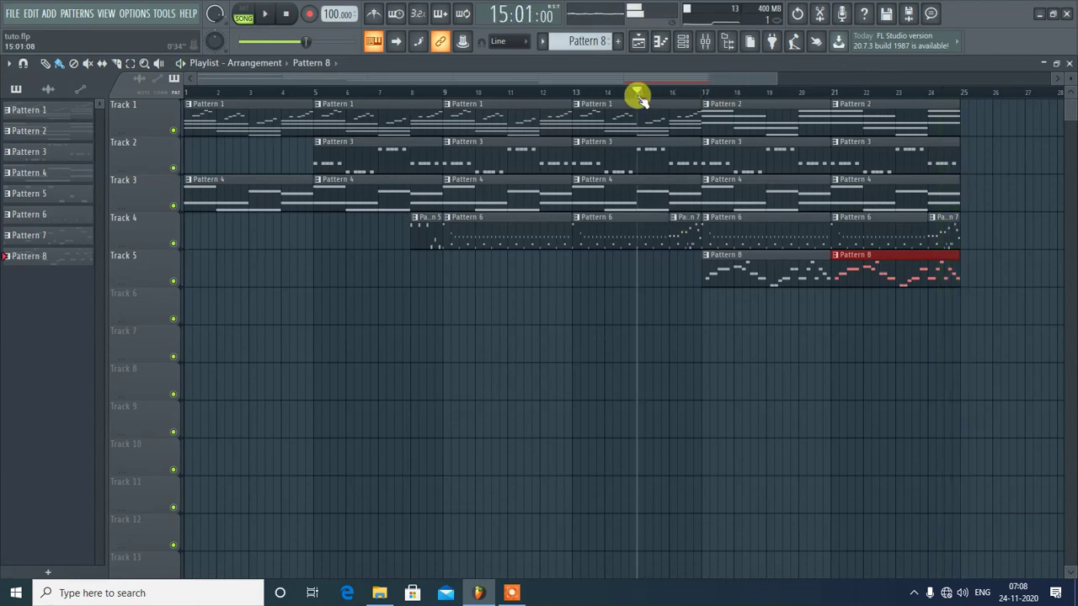
pyautogui.click(573, 92)
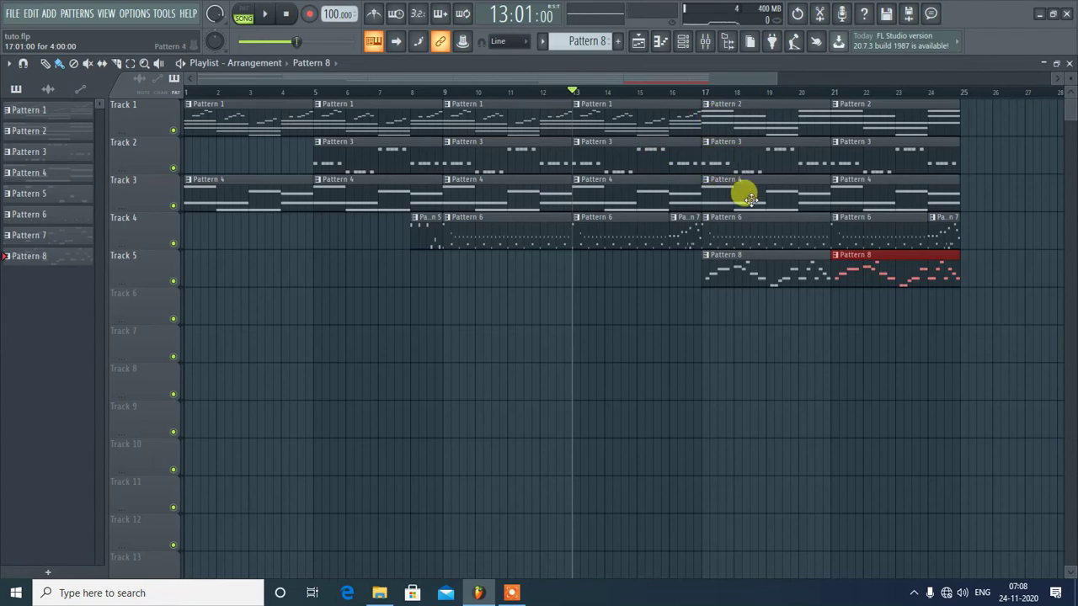
pyautogui.click(242, 13)
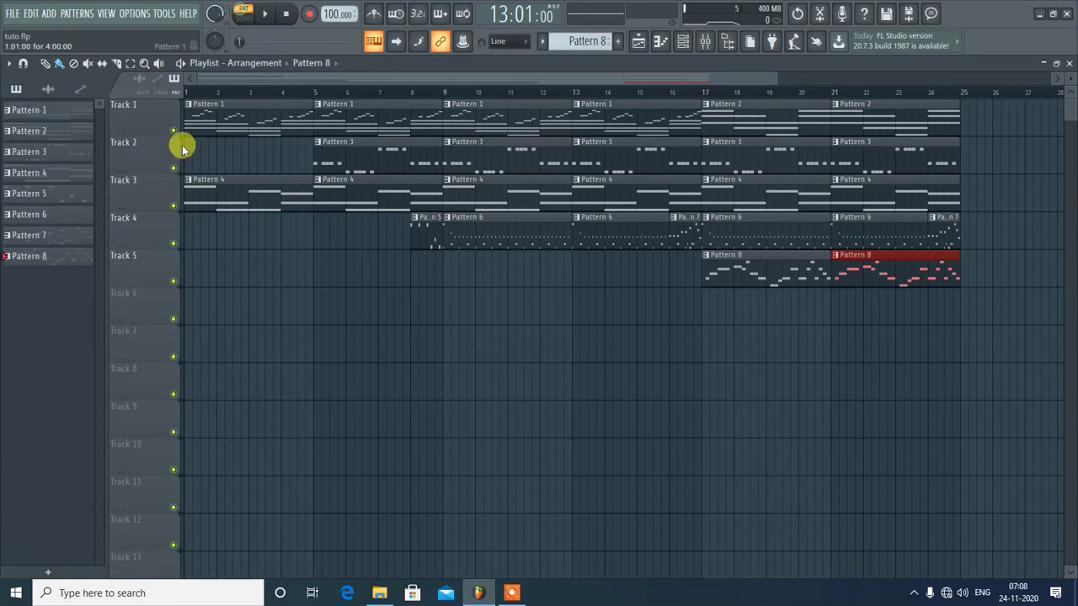
pyautogui.click(39, 174)
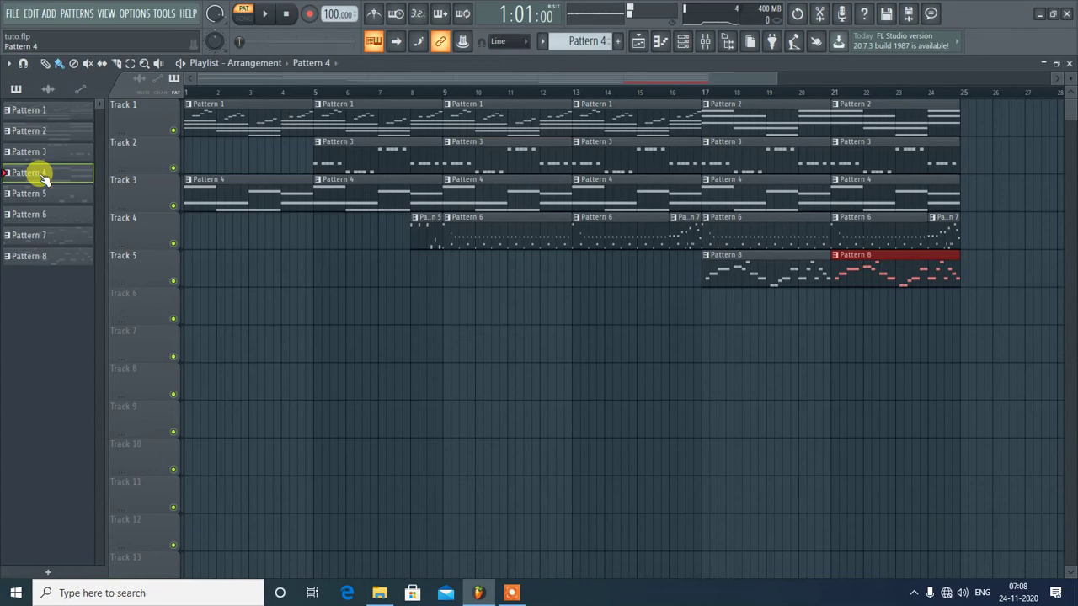
pyautogui.click(48, 154)
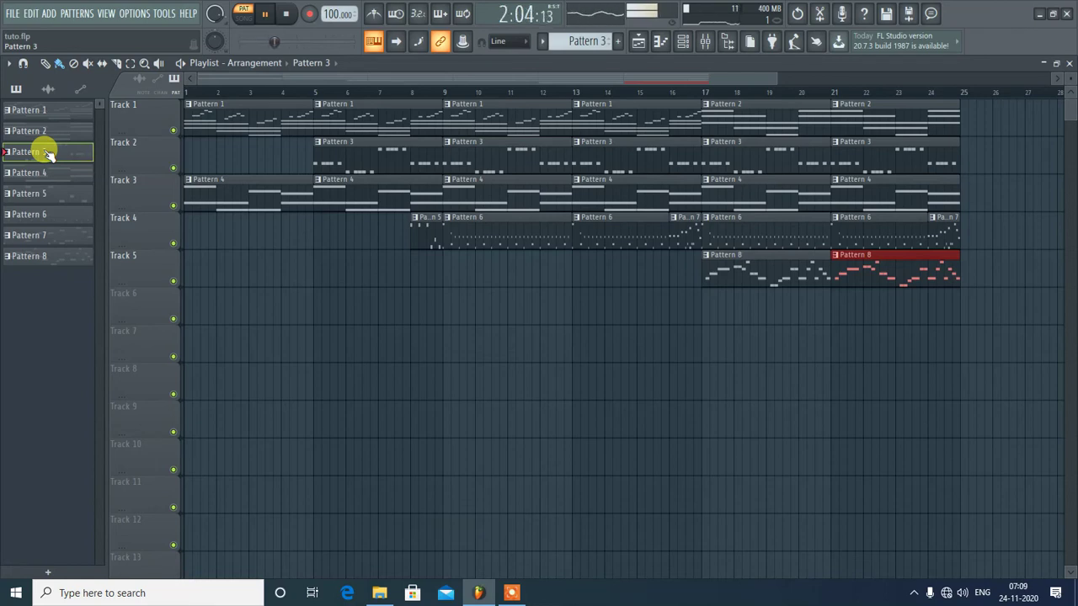
pyautogui.press('space')
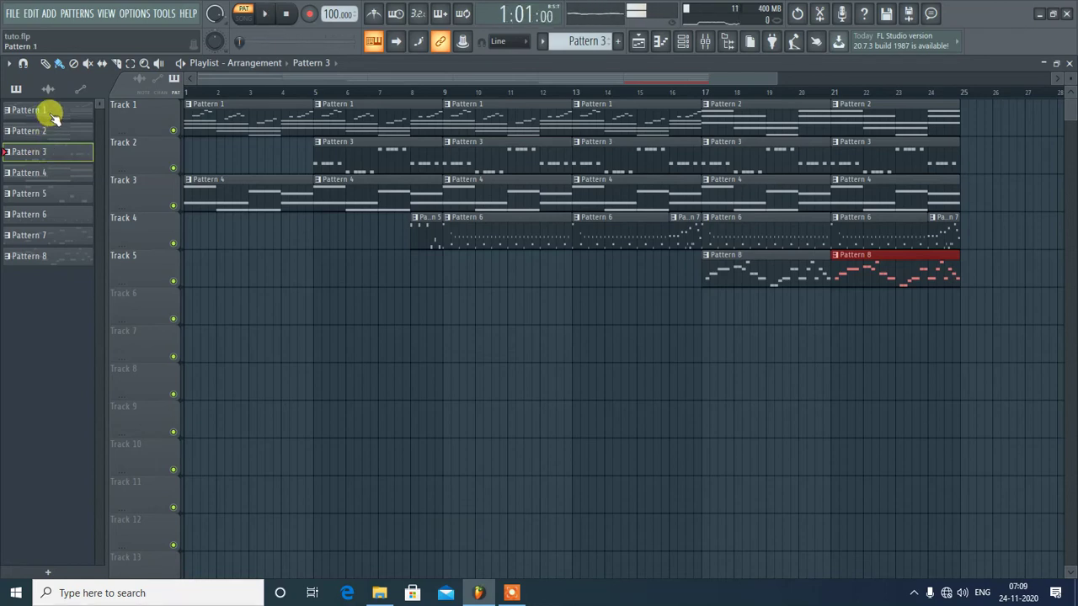
pyautogui.press('space')
pyautogui.click(52, 133)
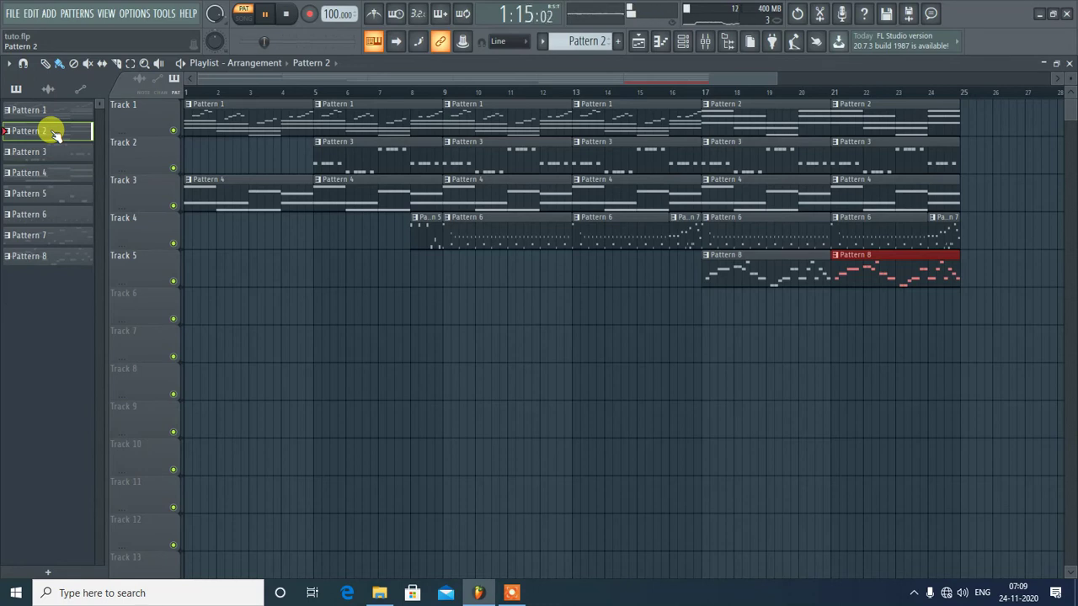
pyautogui.press('space')
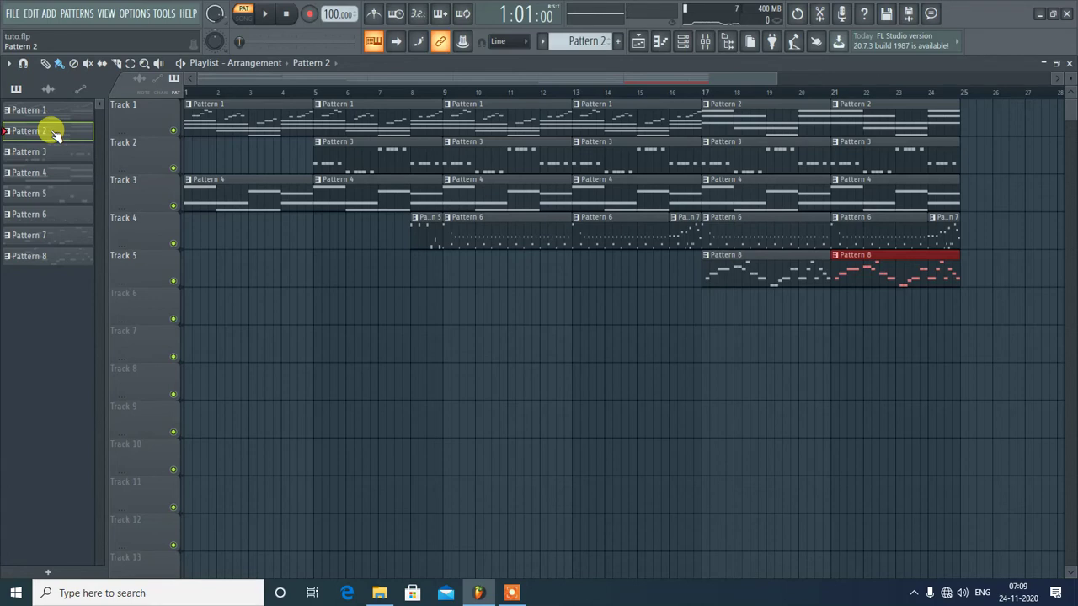
# - Play the arrangement in song mode briefly from bar 18, and again from the start of bar 1
pyautogui.click(684, 42)
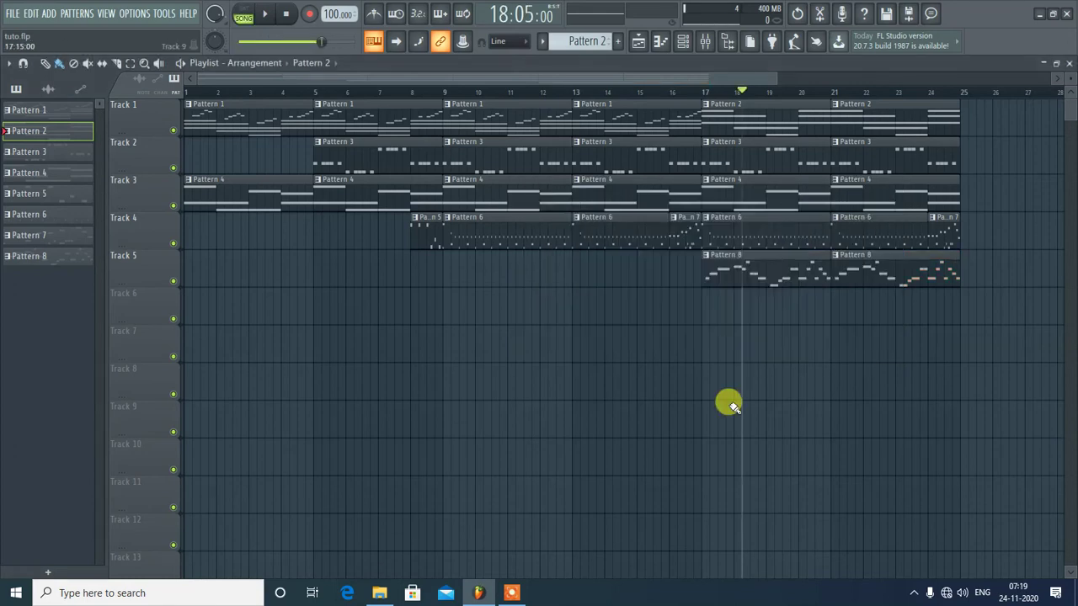
pyautogui.press('space')
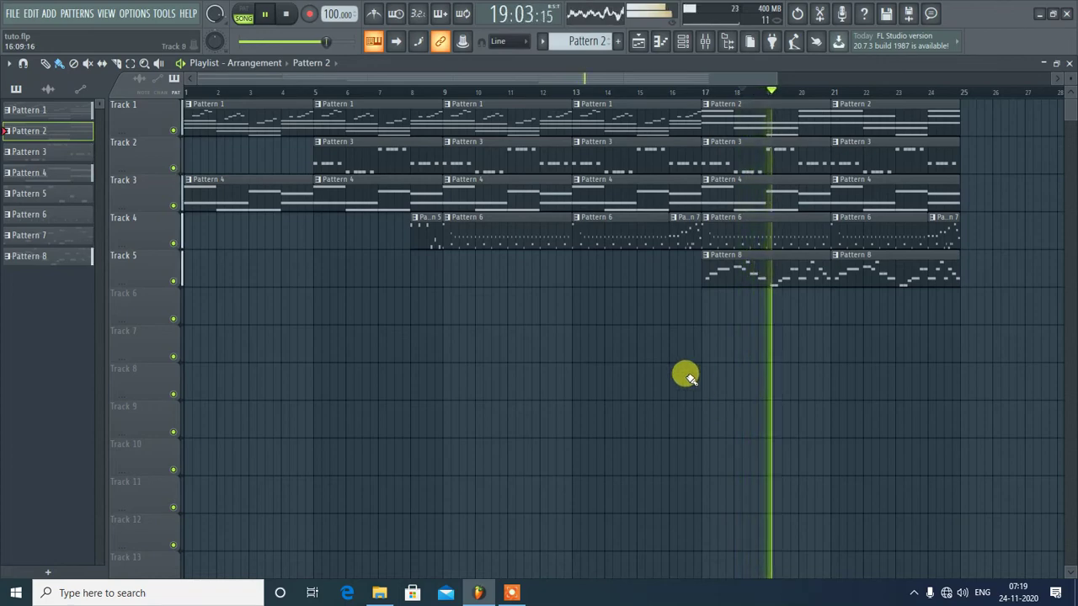
pyautogui.press('space')
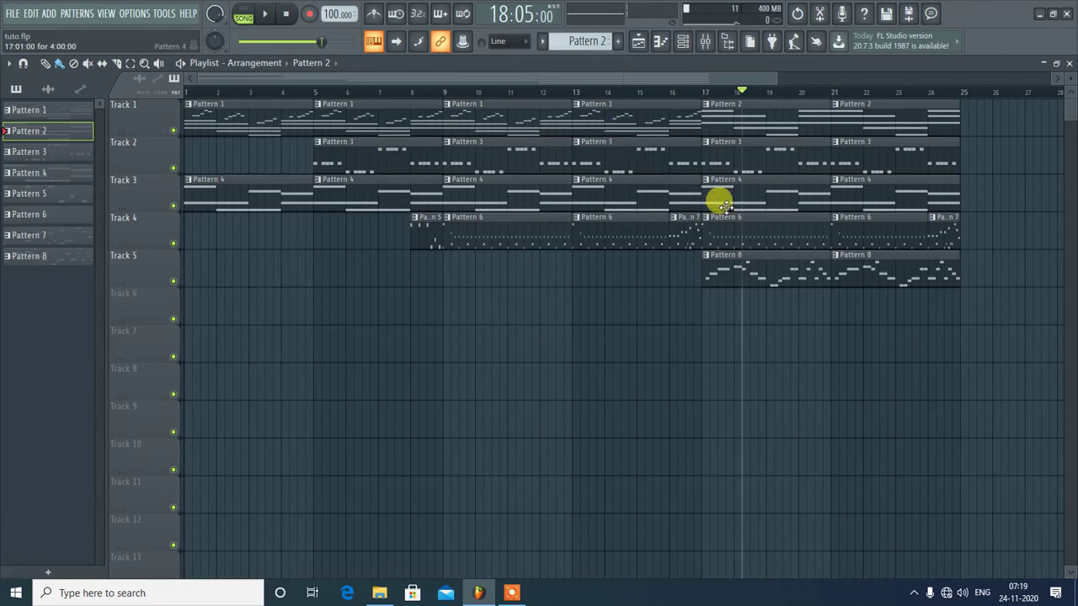
pyautogui.click(195, 92)
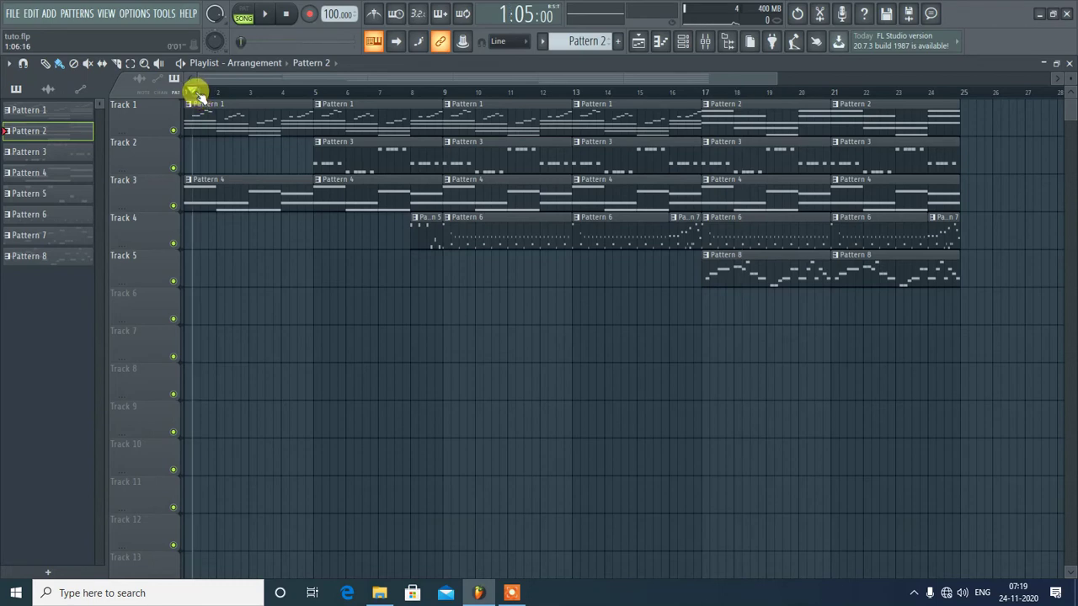
pyautogui.click(179, 91)
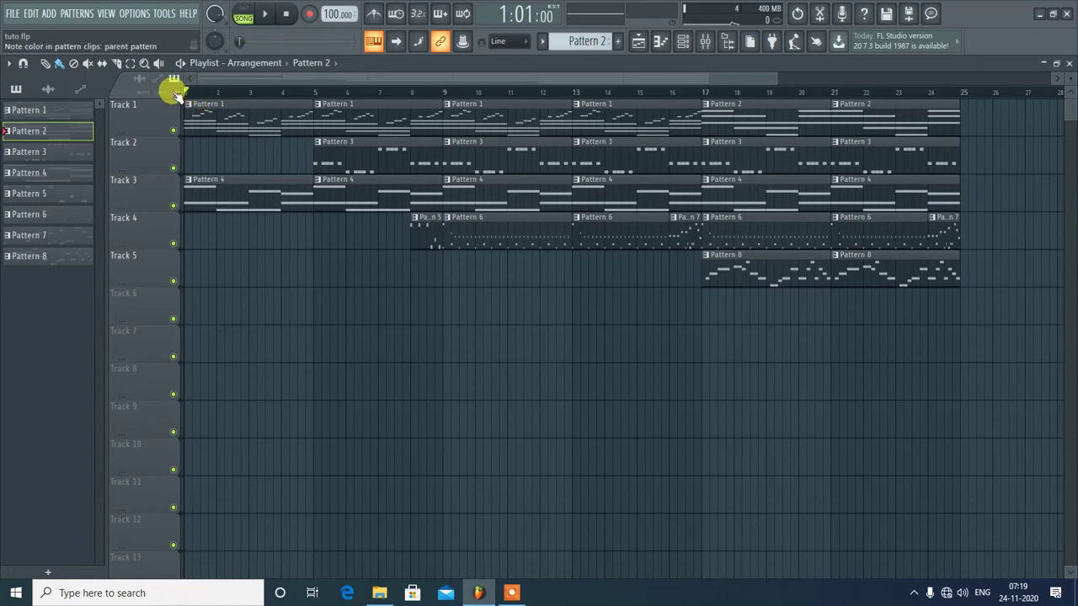
pyautogui.press('space')
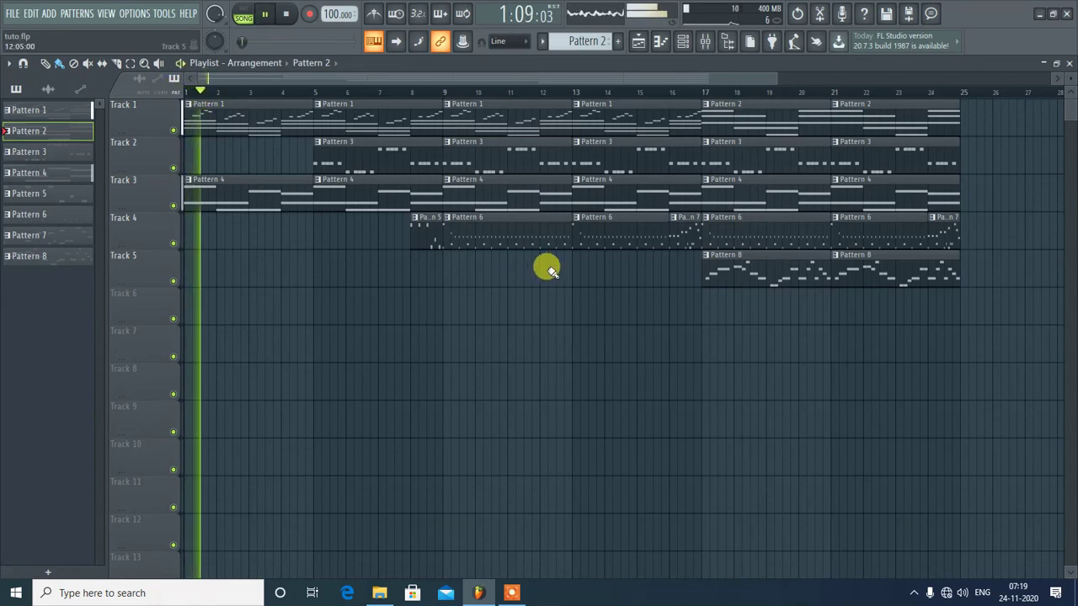
pyautogui.press('space')
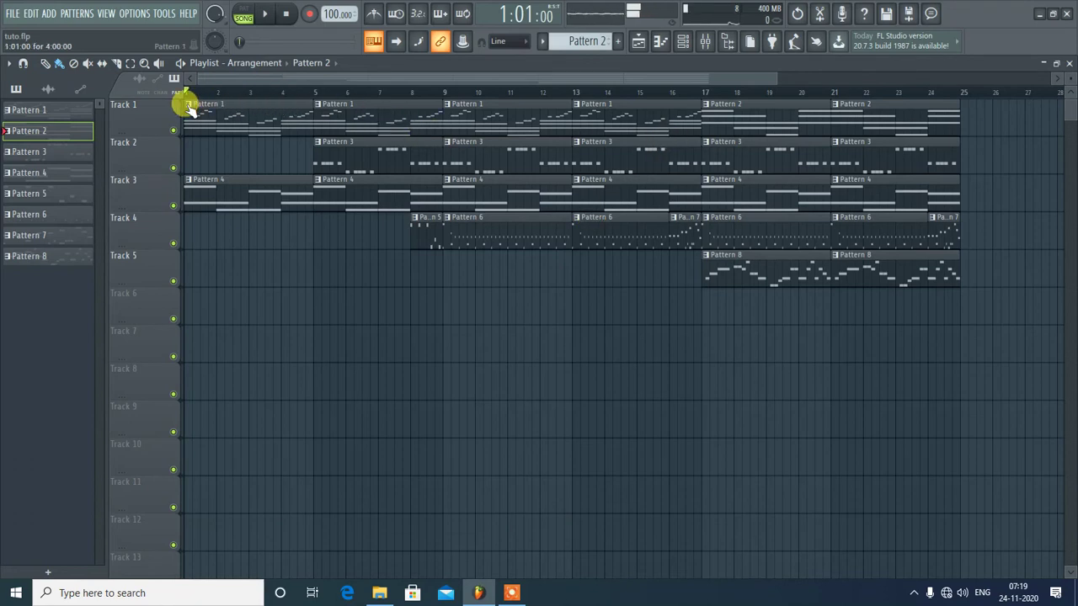
# - Give Patterns 2, 3 and 4 a random color each
pyautogui.click(188, 105)
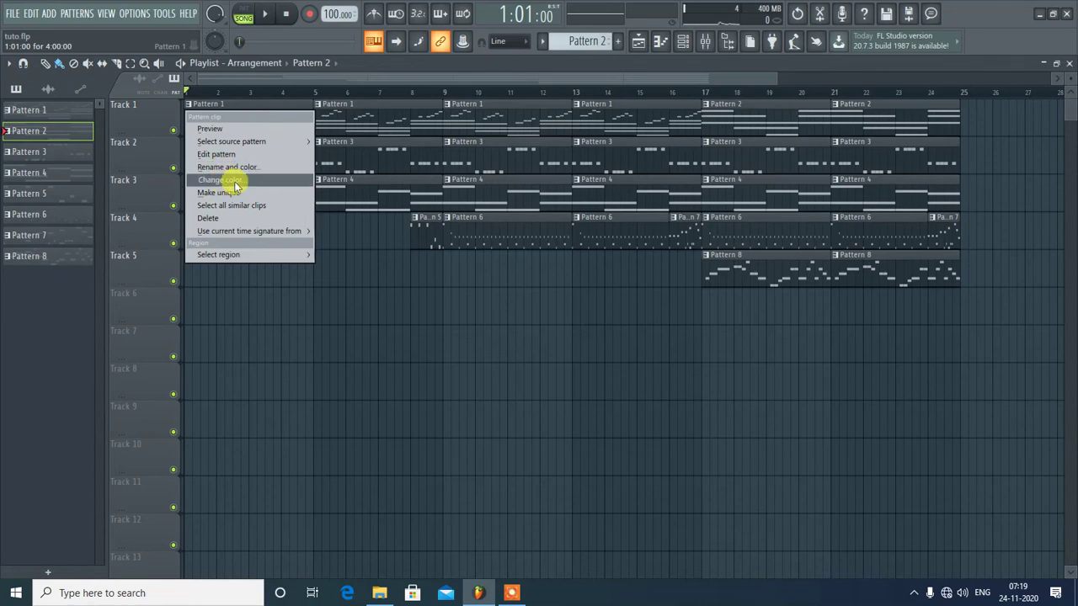
pyautogui.rightClick(70, 136)
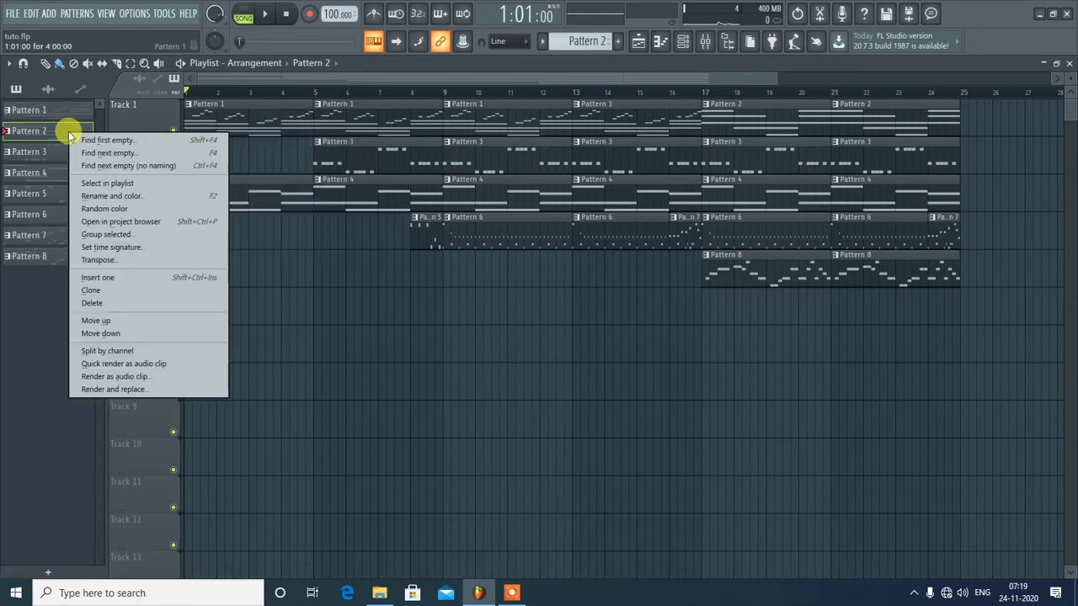
pyautogui.click(127, 216)
pyautogui.rightClick(37, 152)
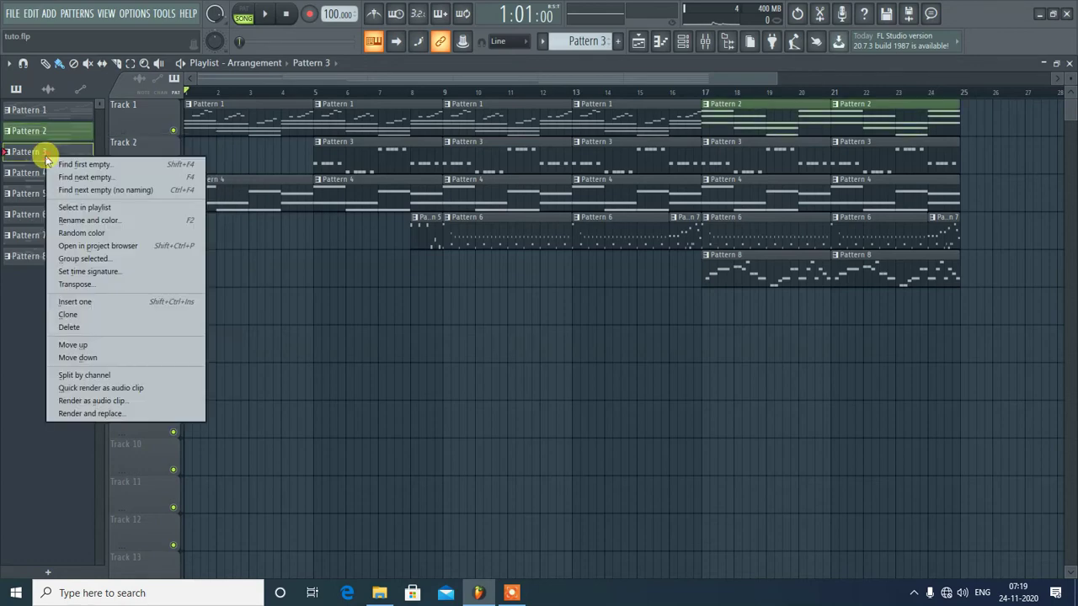
pyautogui.click(82, 241)
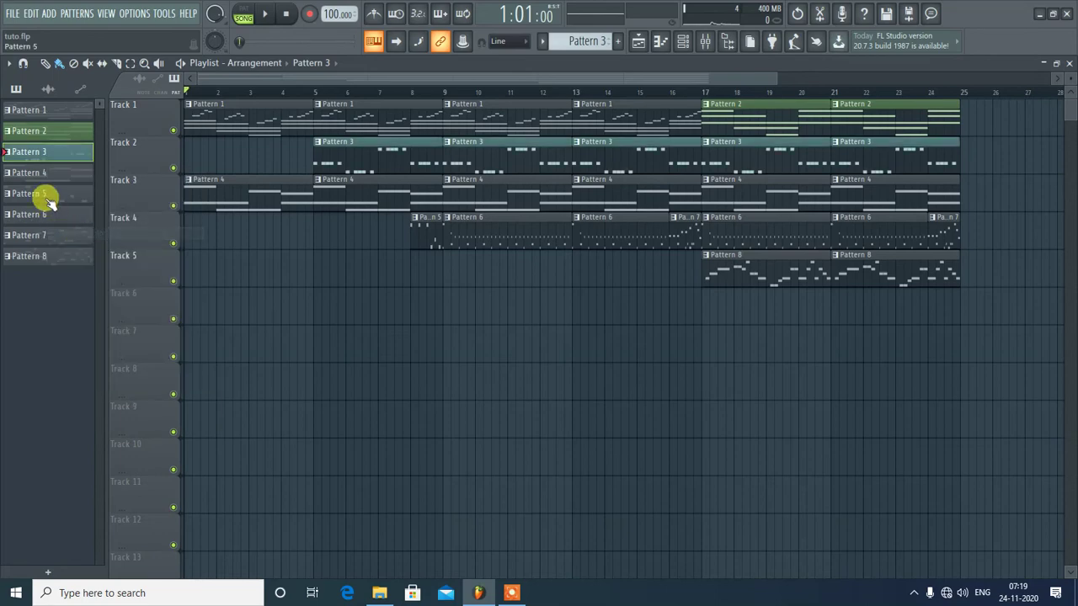
pyautogui.rightClick(37, 172)
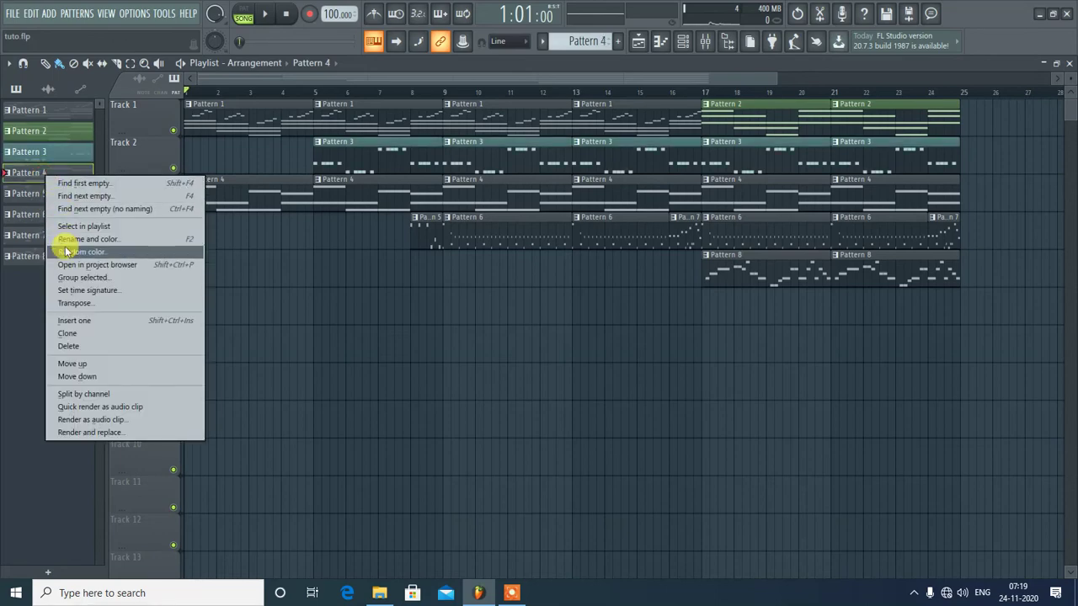
pyautogui.click(66, 252)
# - Assign random colors to Patterns 5, 6 and 7
pyautogui.rightClick(37, 193)
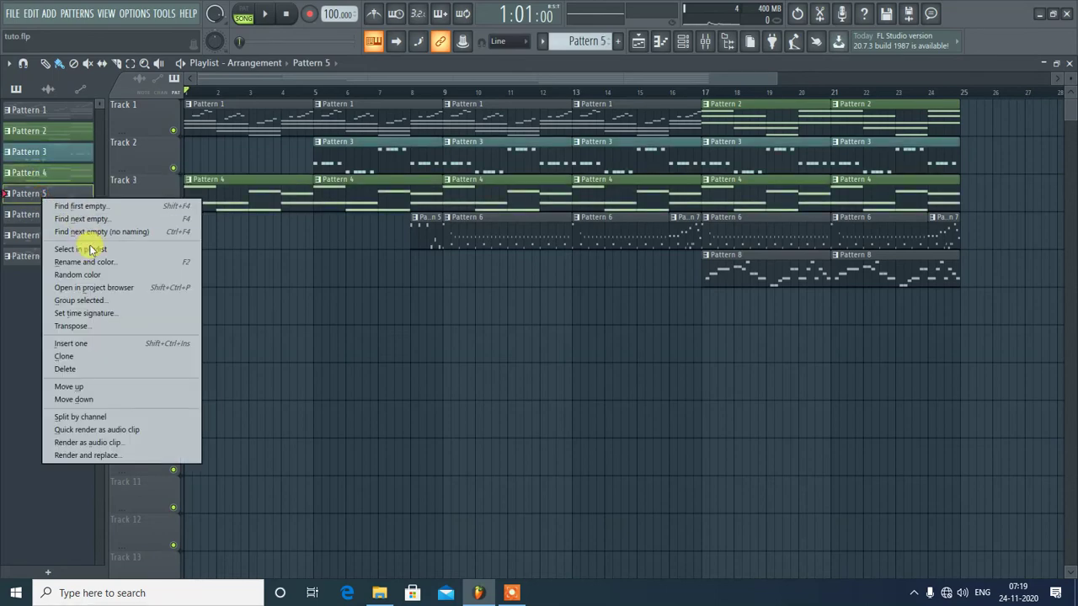
pyautogui.click(84, 285)
pyautogui.rightClick(57, 218)
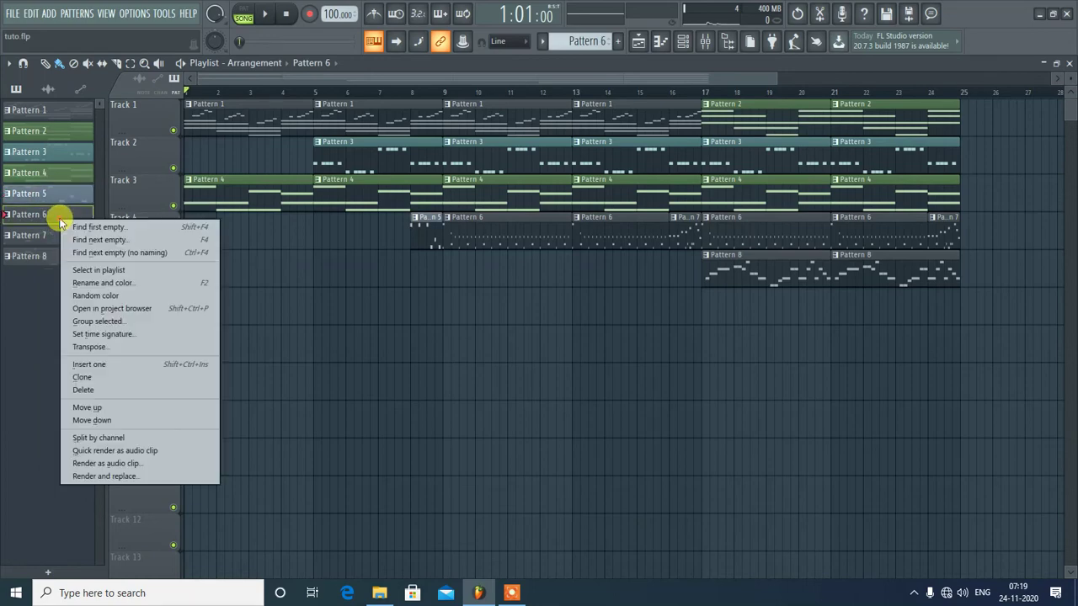
pyautogui.click(103, 296)
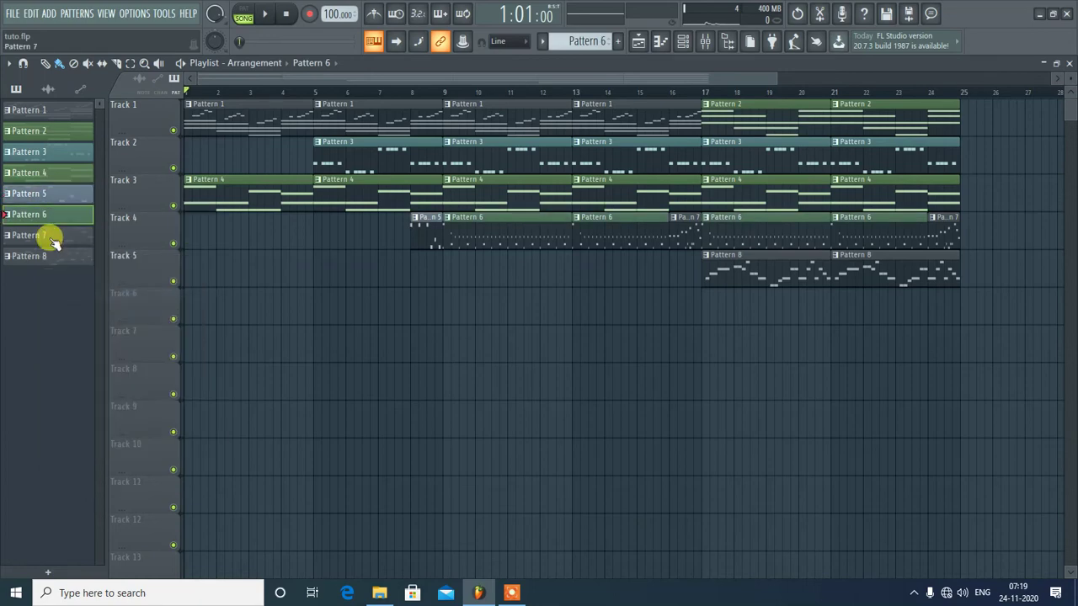
pyautogui.rightClick(48, 236)
pyautogui.click(88, 314)
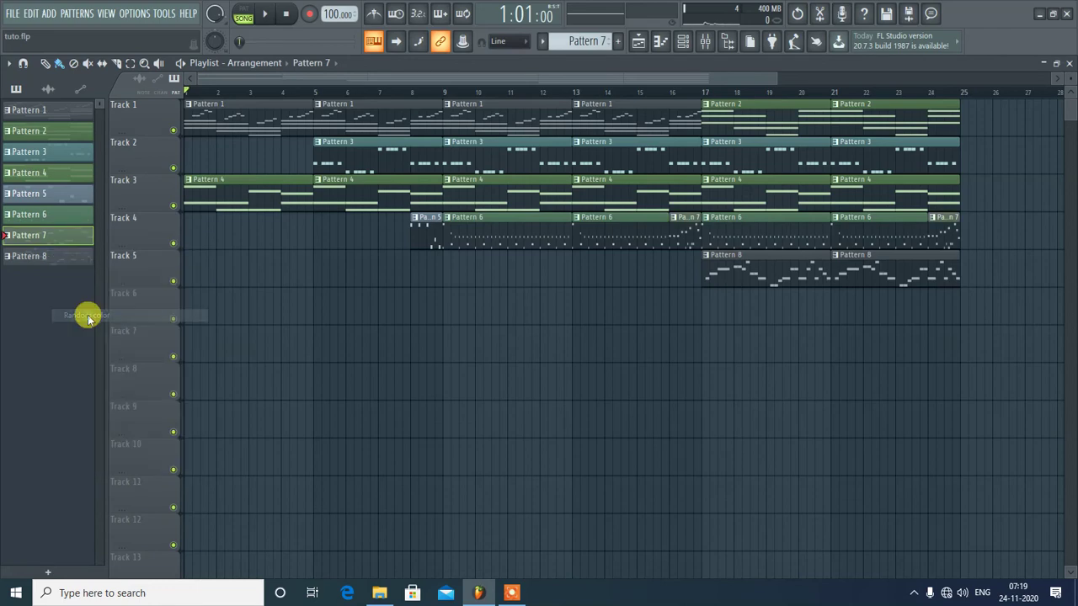
pyautogui.rightClick(57, 260)
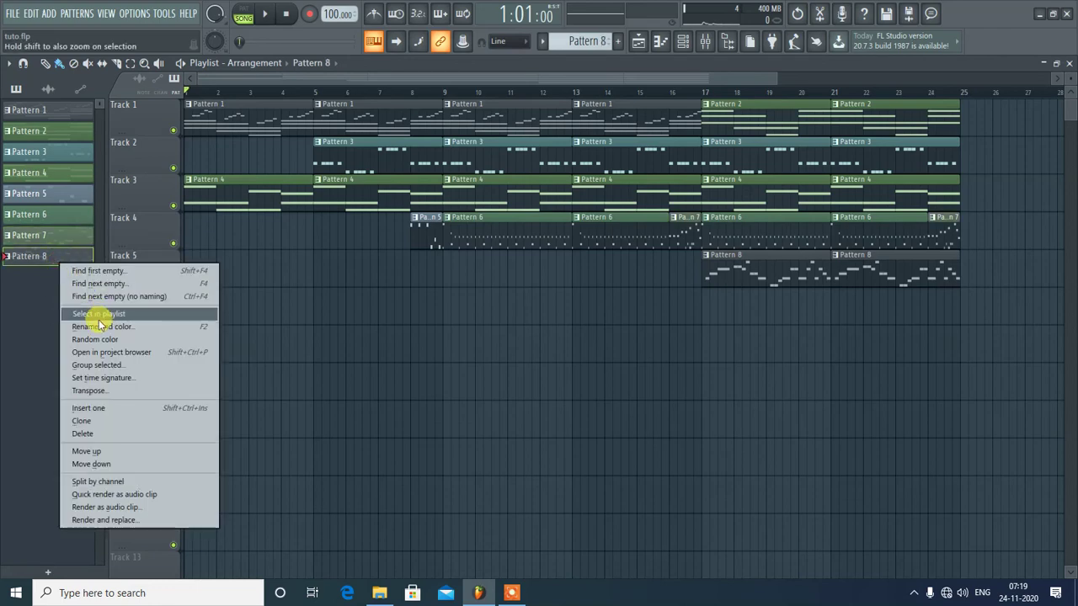
pyautogui.click(99, 327)
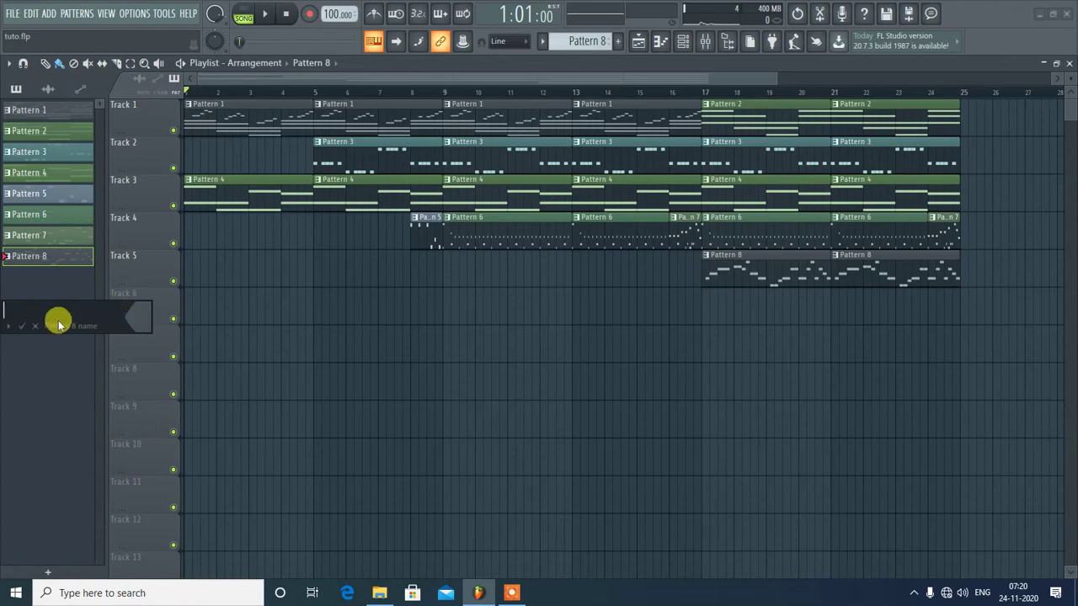
pyautogui.press('Escape')
# - Apply a random color to Pattern 1 and to Pattern 8
pyautogui.rightClick(44, 108)
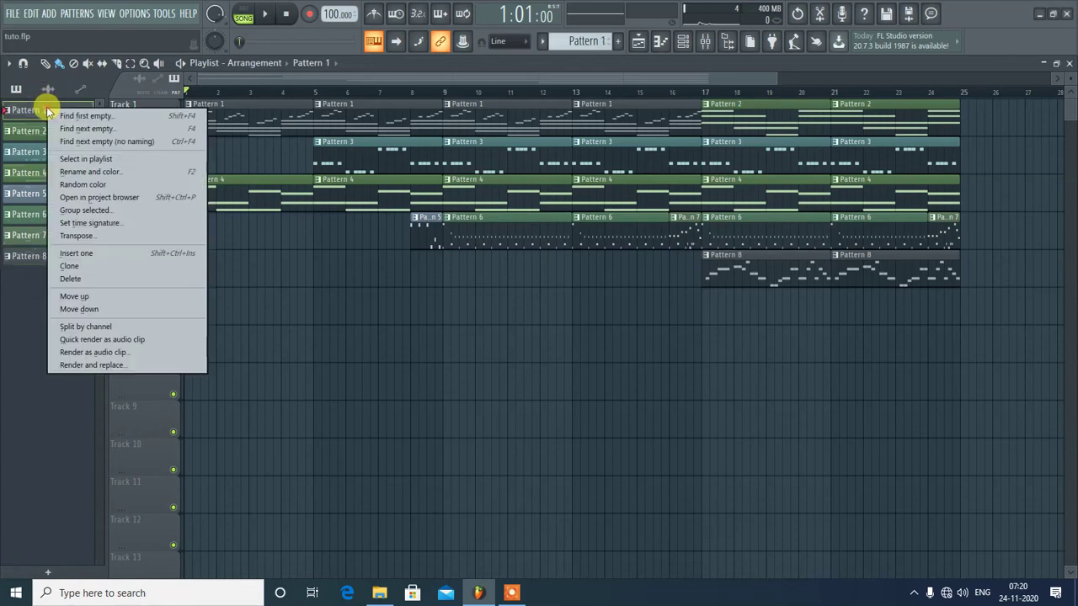
pyautogui.click(84, 184)
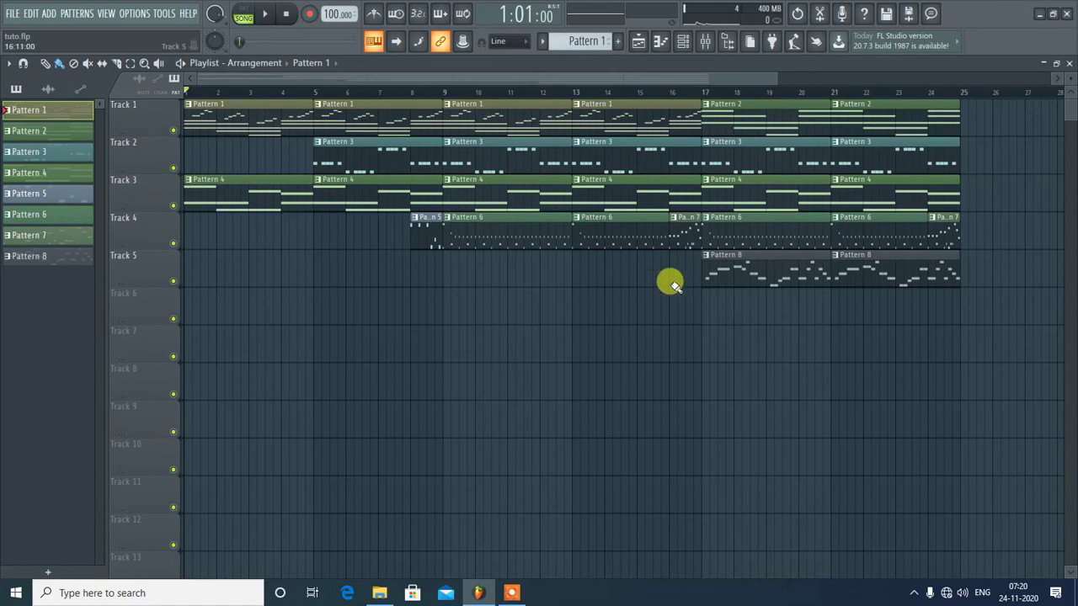
pyautogui.rightClick(37, 263)
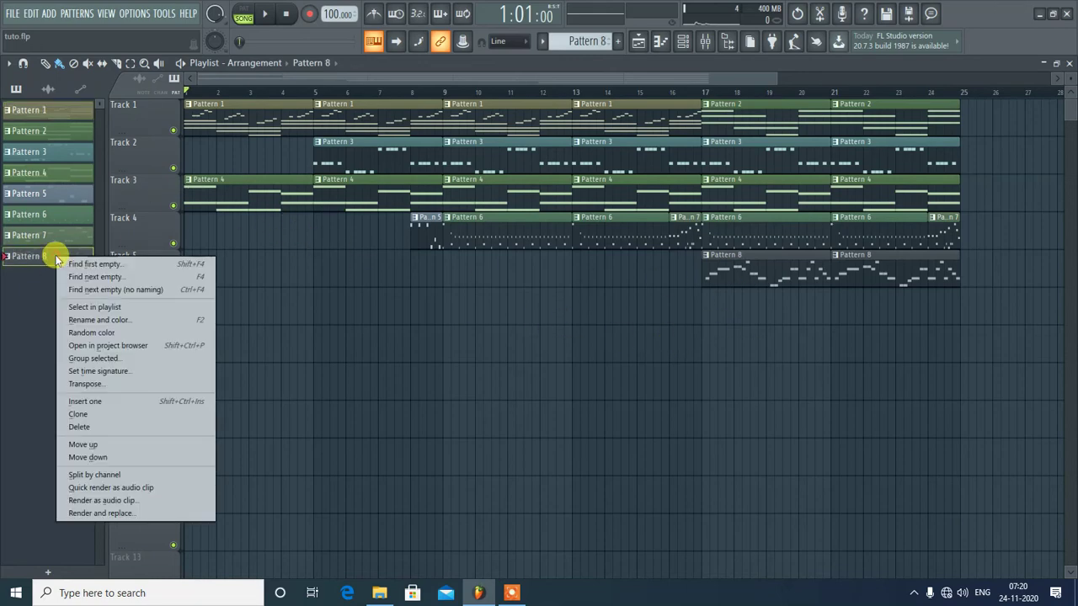
pyautogui.click(88, 334)
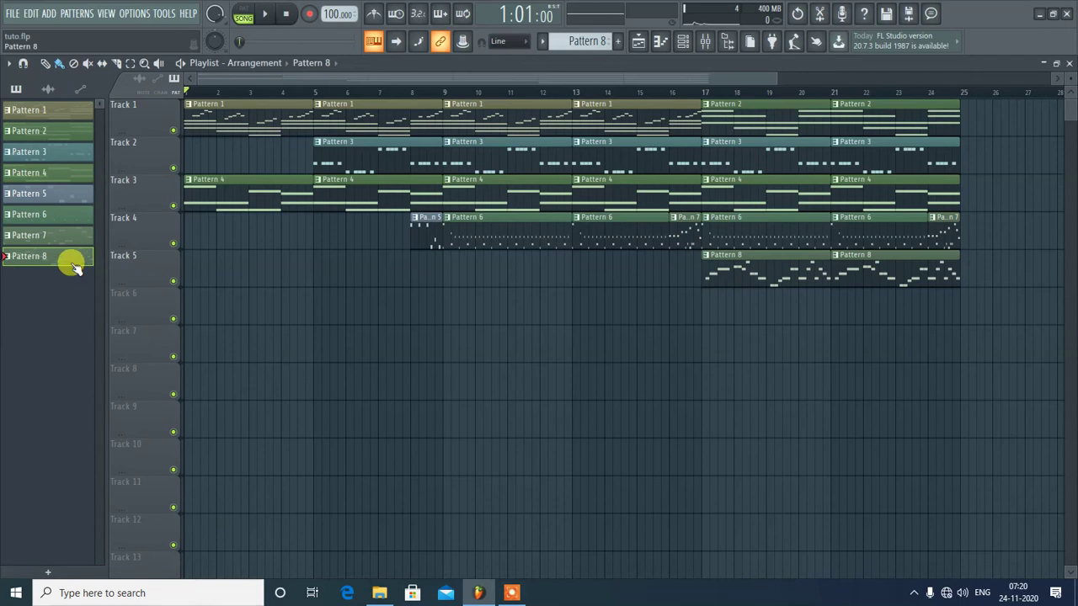
# - Change the color of Pattern 8 to purple
pyautogui.rightClick(73, 266)
pyautogui.click(107, 329)
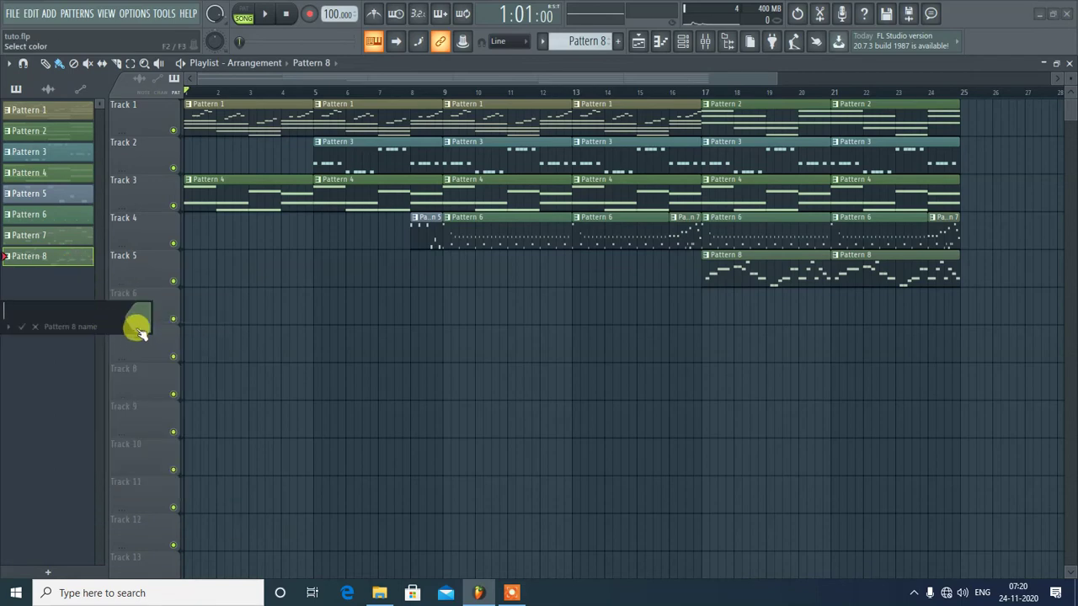
pyautogui.click(139, 328)
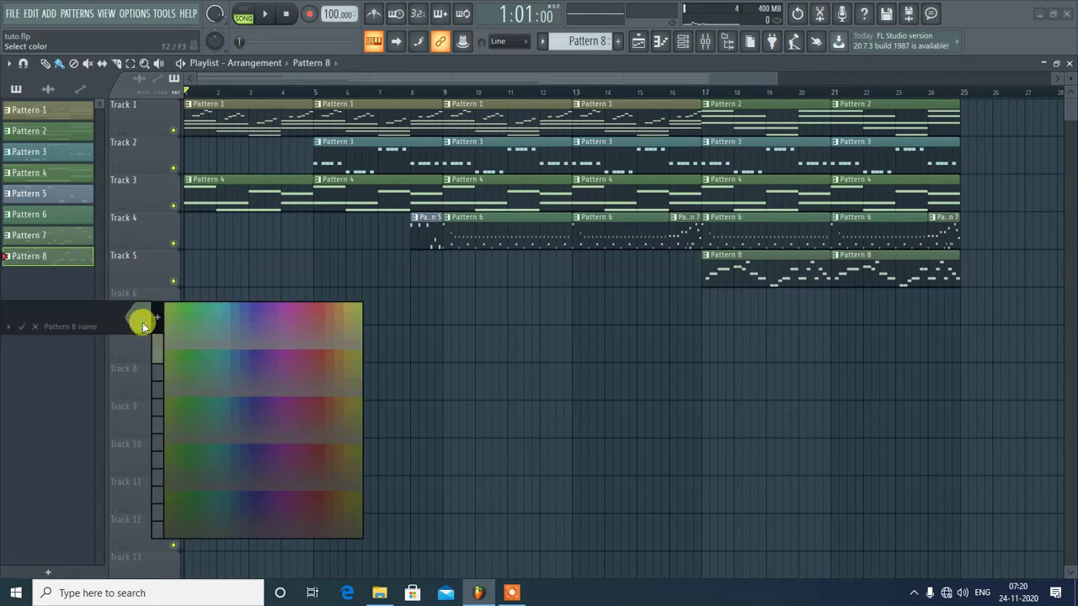
pyautogui.click(266, 311)
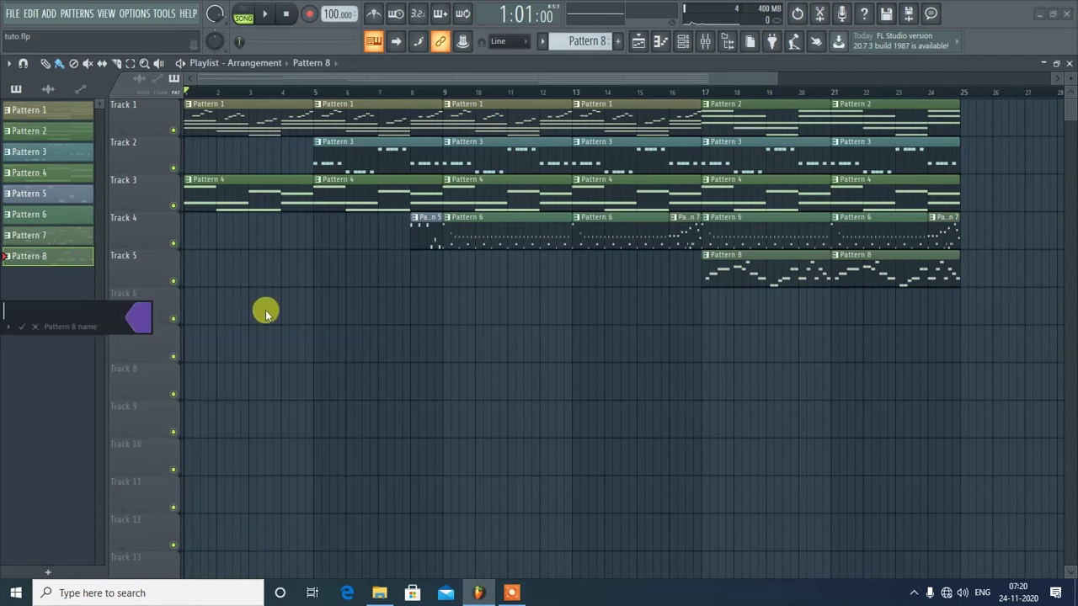
pyautogui.click(23, 326)
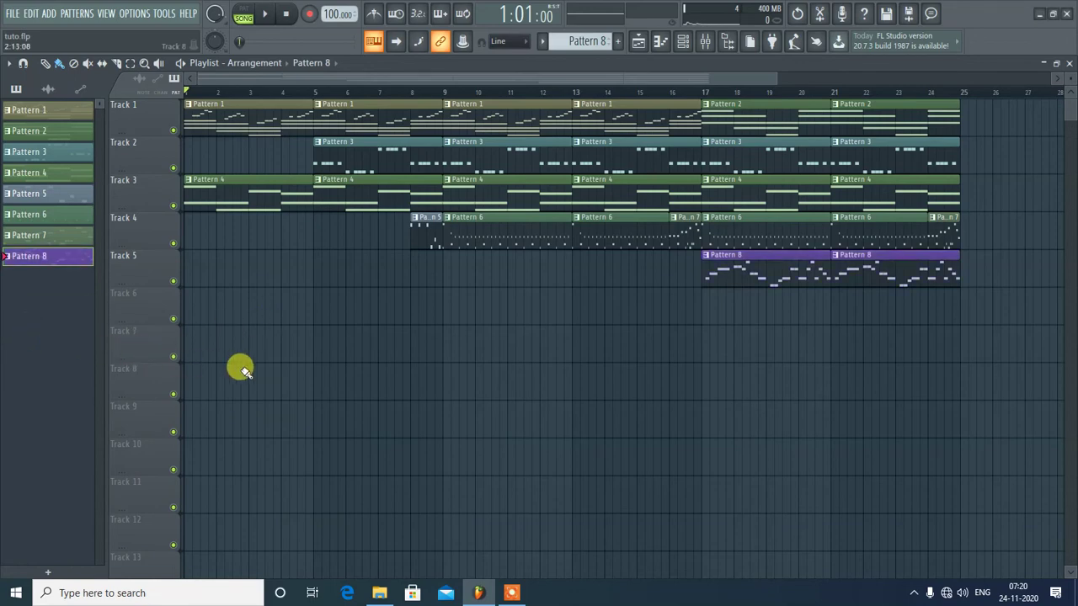
# - Select bars 17 to 24 on the playlist timeline and create an automation clip for the reFX Nexus channel volume over that range
pyautogui.press('F4')
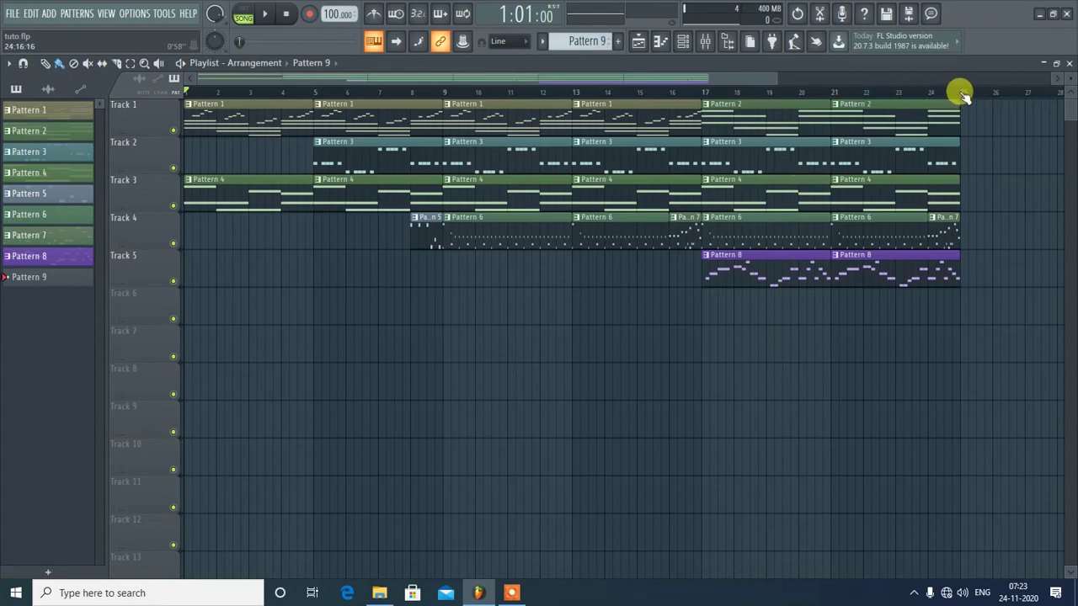
pyautogui.moveTo(961, 93); pyautogui.dragTo(712, 94)
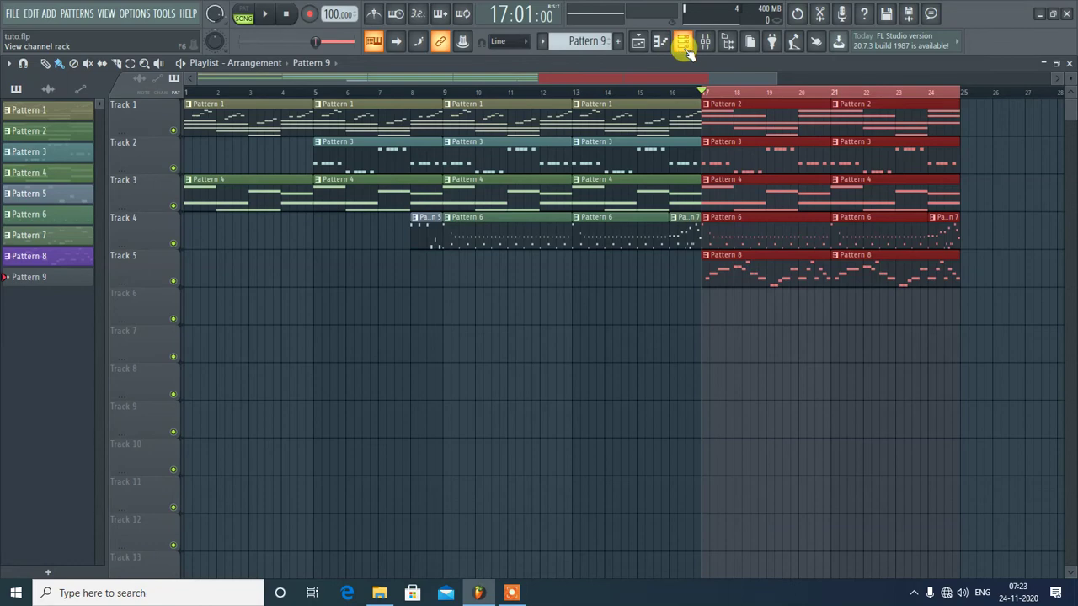
pyautogui.click(683, 43)
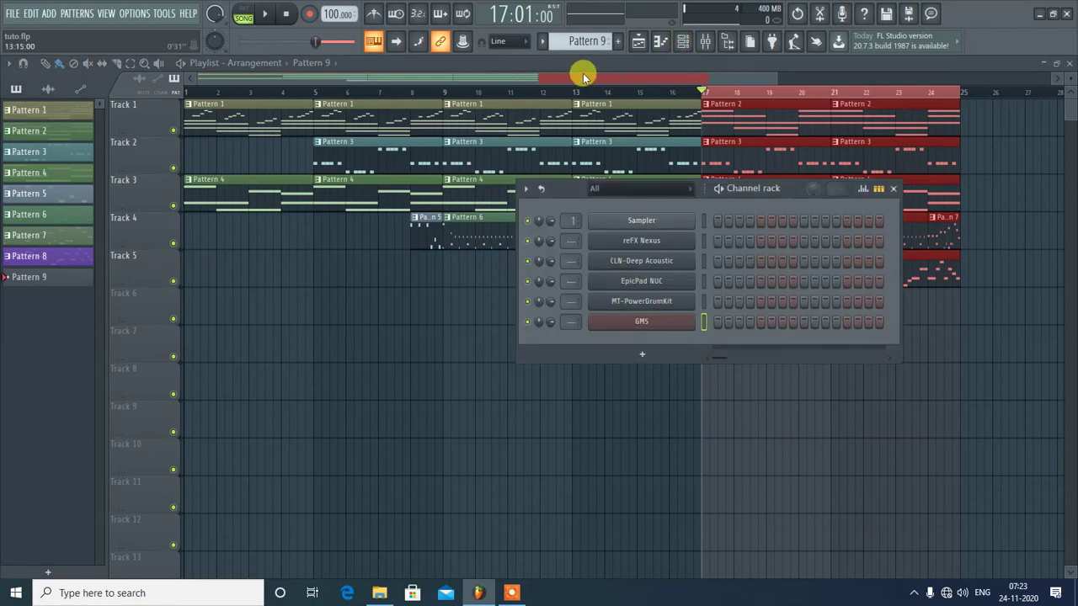
pyautogui.scroll(7, 592, 37)
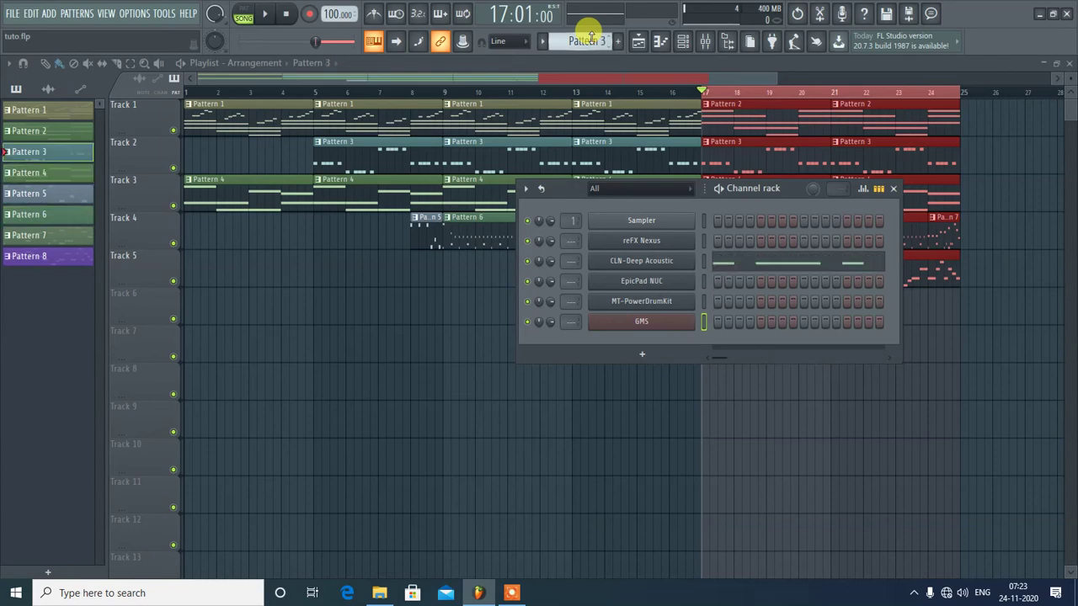
pyautogui.rightClick(551, 242)
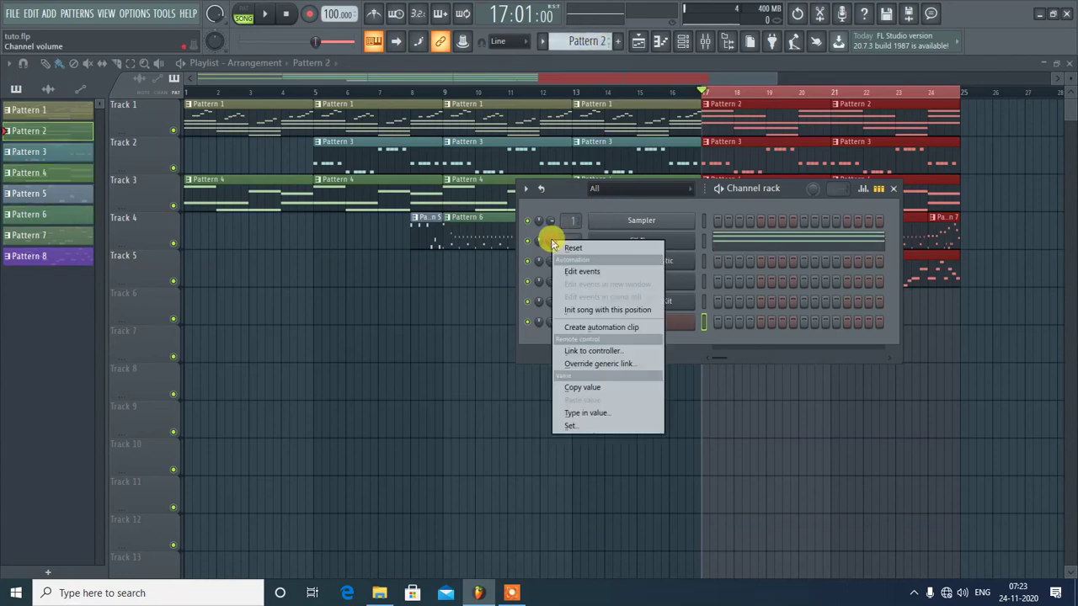
pyautogui.click(590, 328)
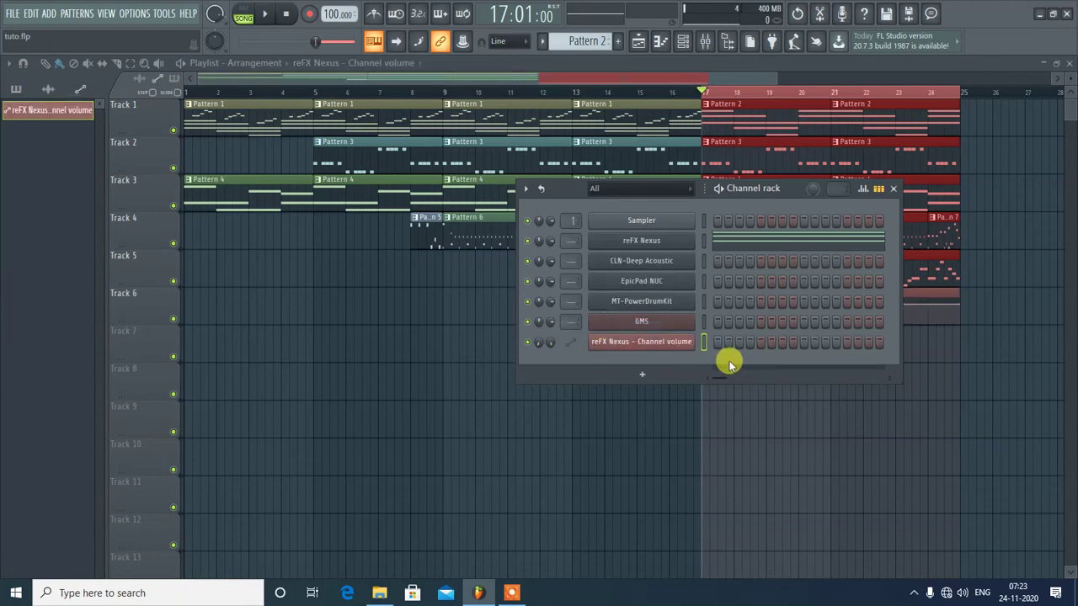
# - Close the channel rack and slightly lower the start and end points of the reFX Nexus channel volume automation on Track 6
pyautogui.click(894, 190)
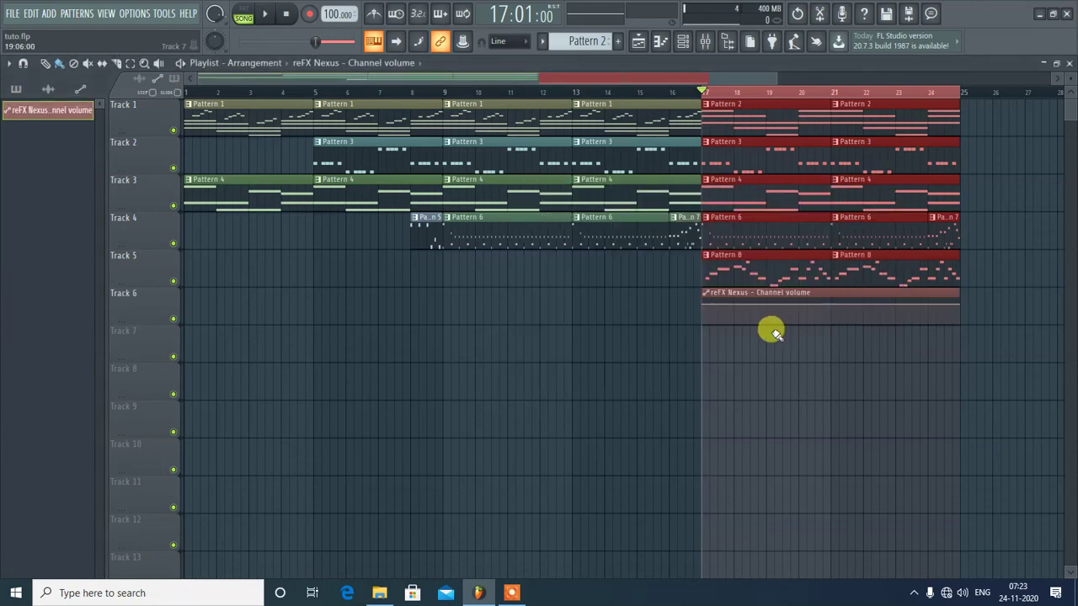
pyautogui.click(706, 307)
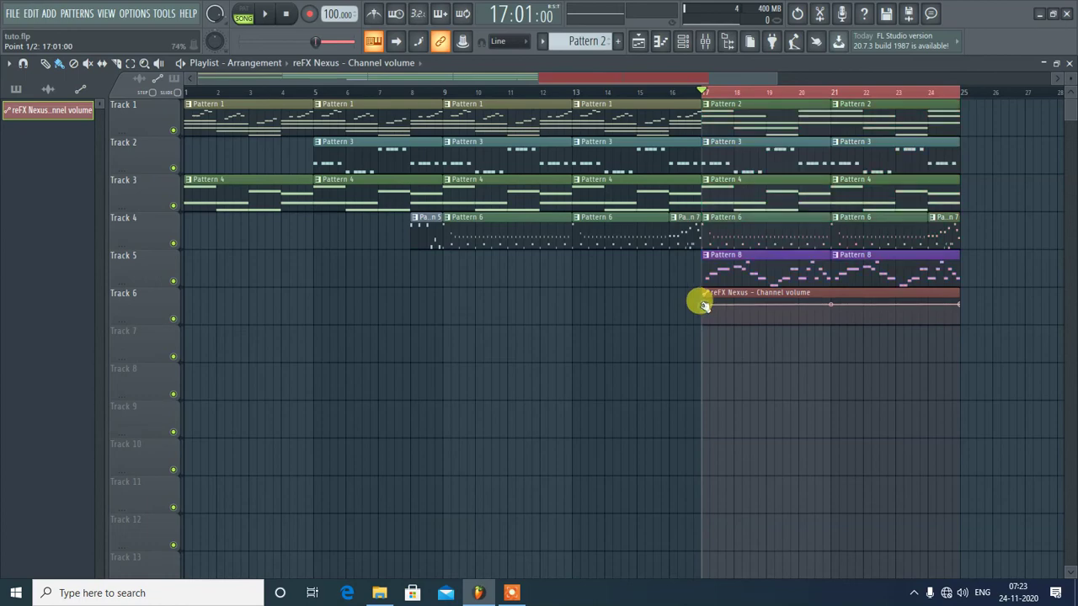
pyautogui.moveTo(705, 307); pyautogui.dragTo(964, 308)
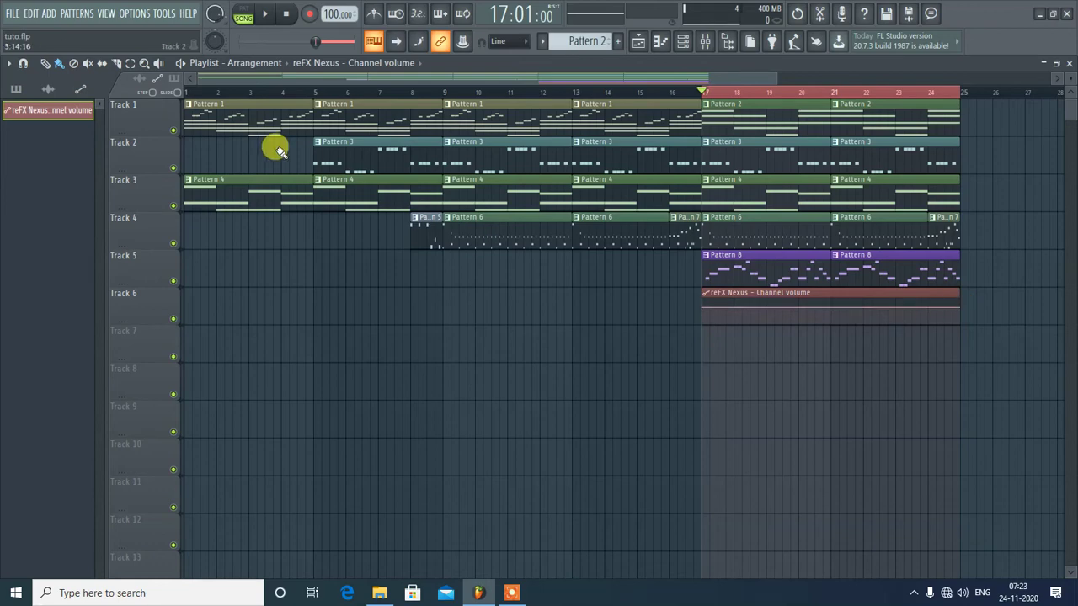
# - Play the song briefly from bar 1 and again from bar 17 to hear the volume automation, and clear the time selection
pyautogui.click(190, 93)
pyautogui.press('space')
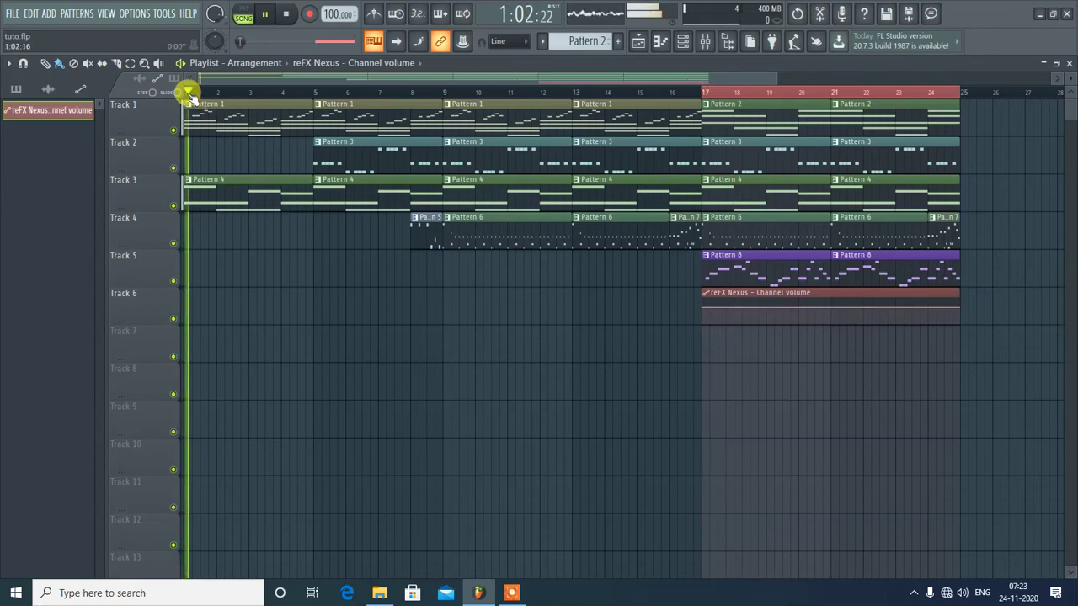
pyautogui.click(730, 120)
pyautogui.press('space')
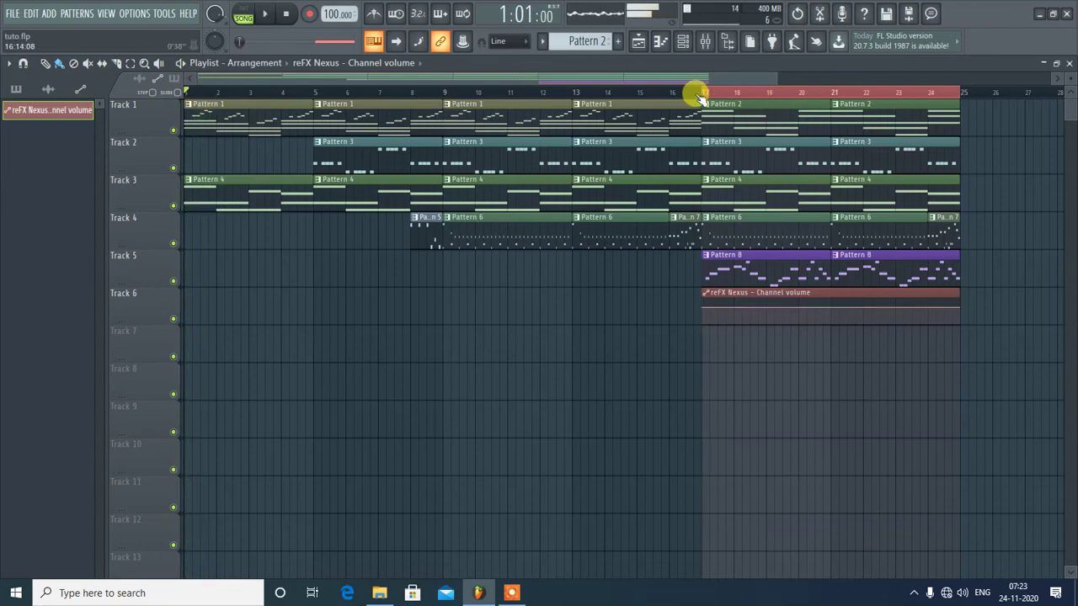
pyautogui.click(706, 94)
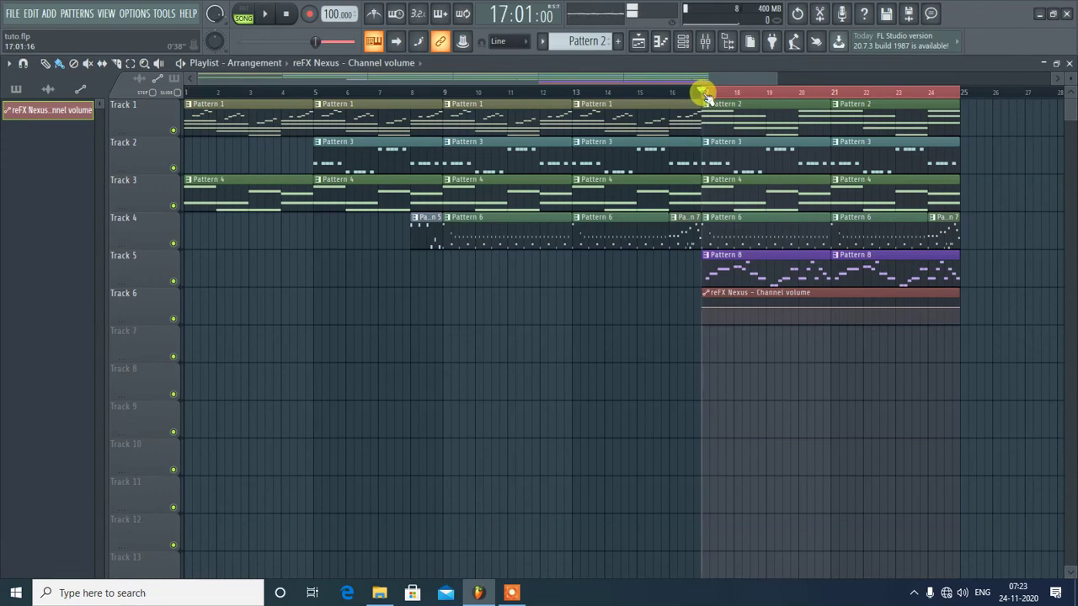
pyautogui.press('space')
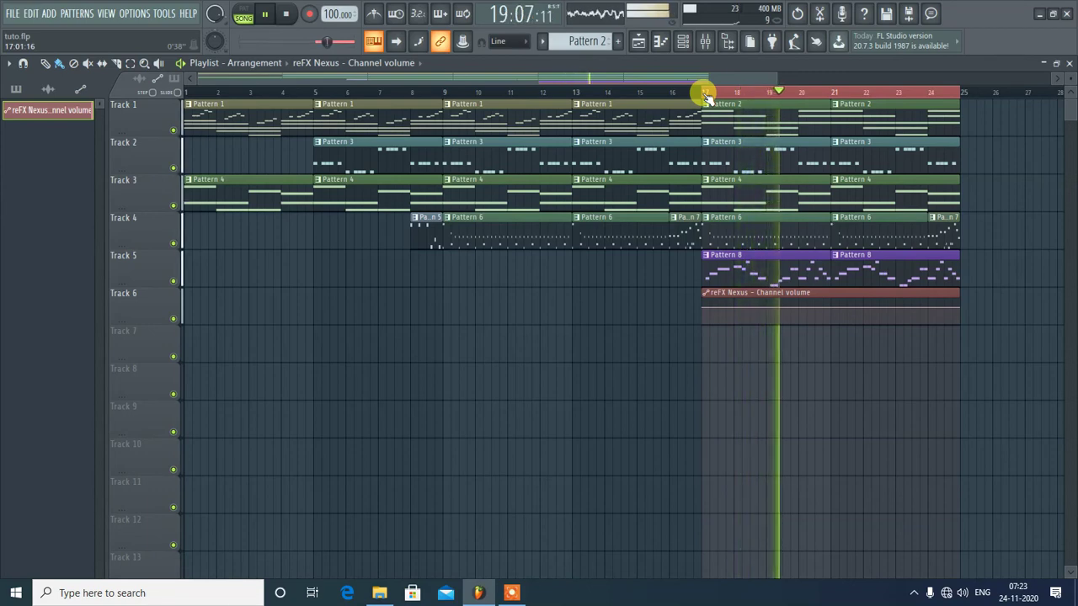
pyautogui.press('space')
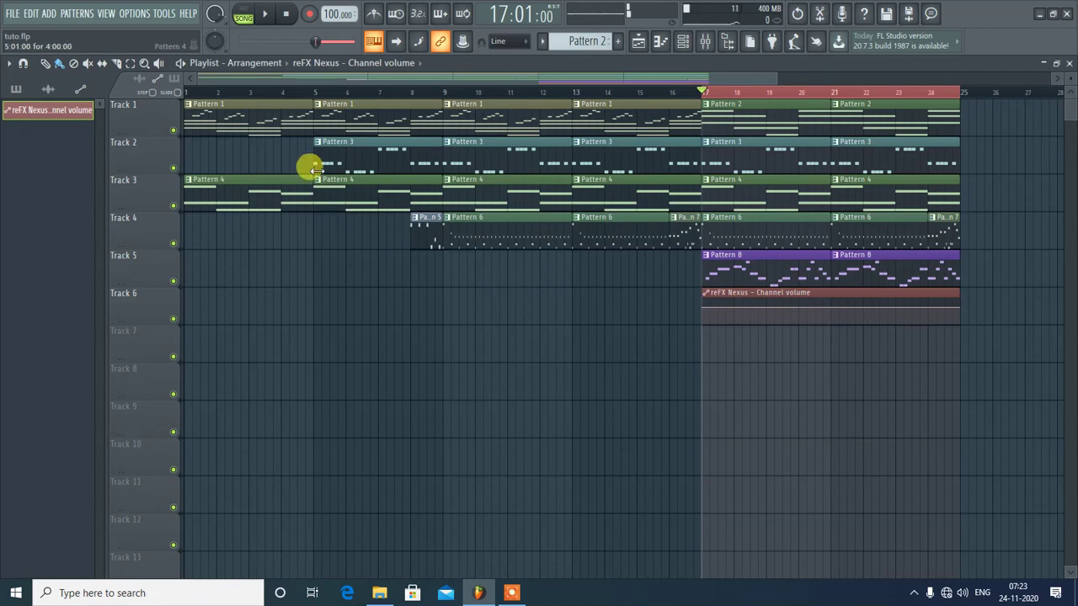
pyautogui.click(757, 91)
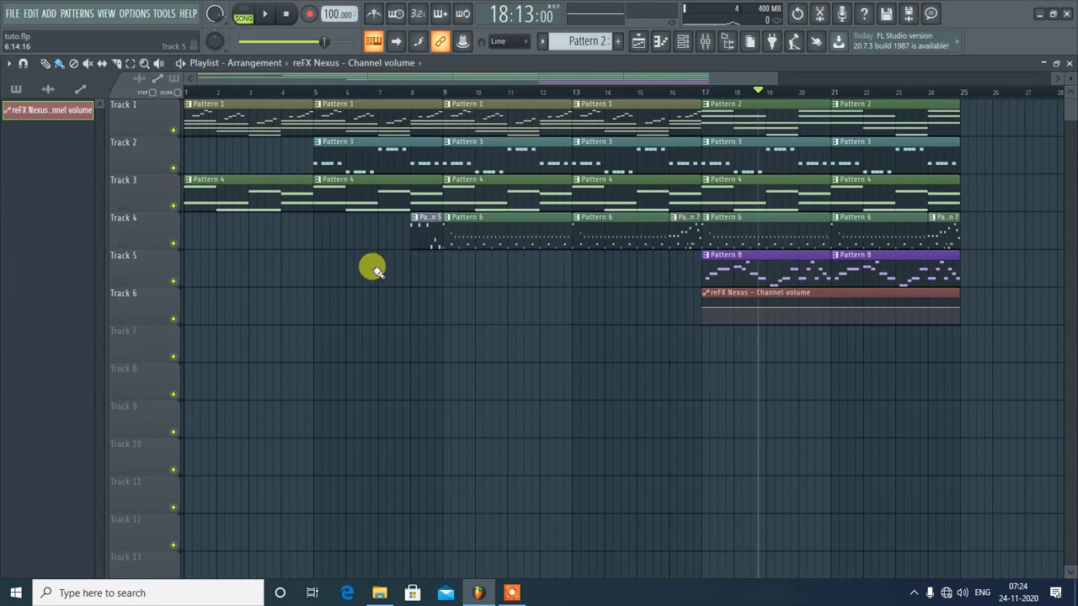
pyautogui.click(284, 256)
pyautogui.moveTo(284, 256); pyautogui.dragTo(249, 258)
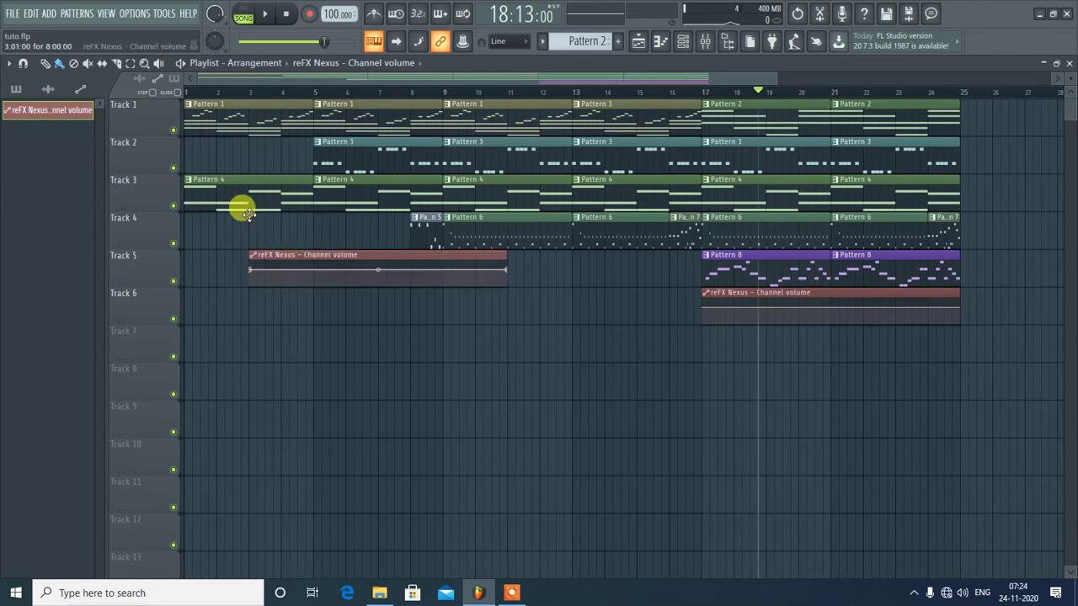
pyautogui.rightClick(296, 250)
# - Copy the opening Pattern 1 and Pattern 4 clips to bar 25 on Tracks 1 and 3
pyautogui.moveTo(294, 244); pyautogui.dragTo(975, 116)
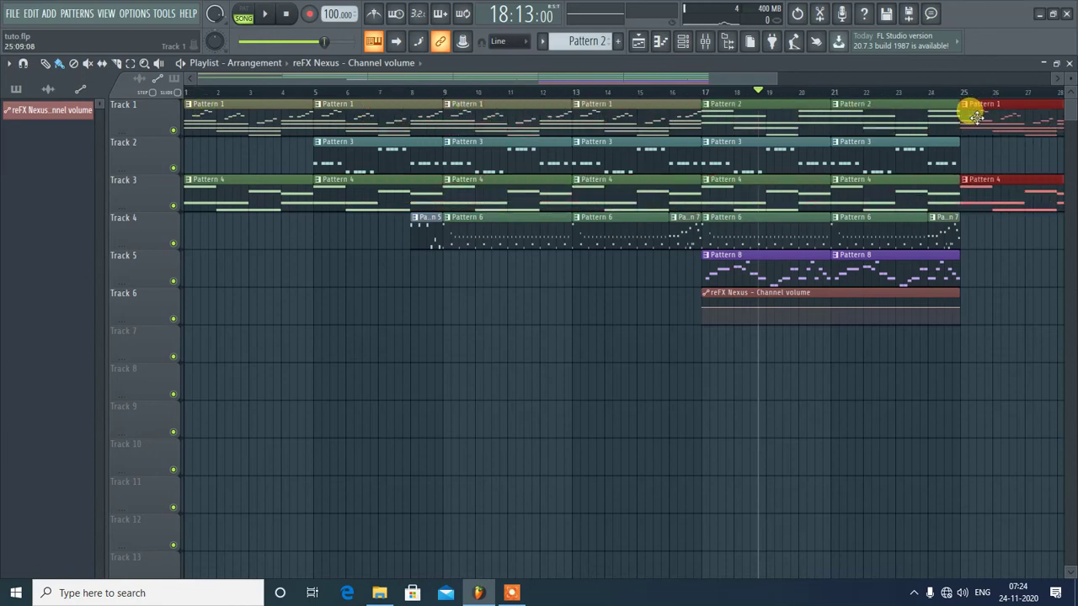
pyautogui.click(621, 352)
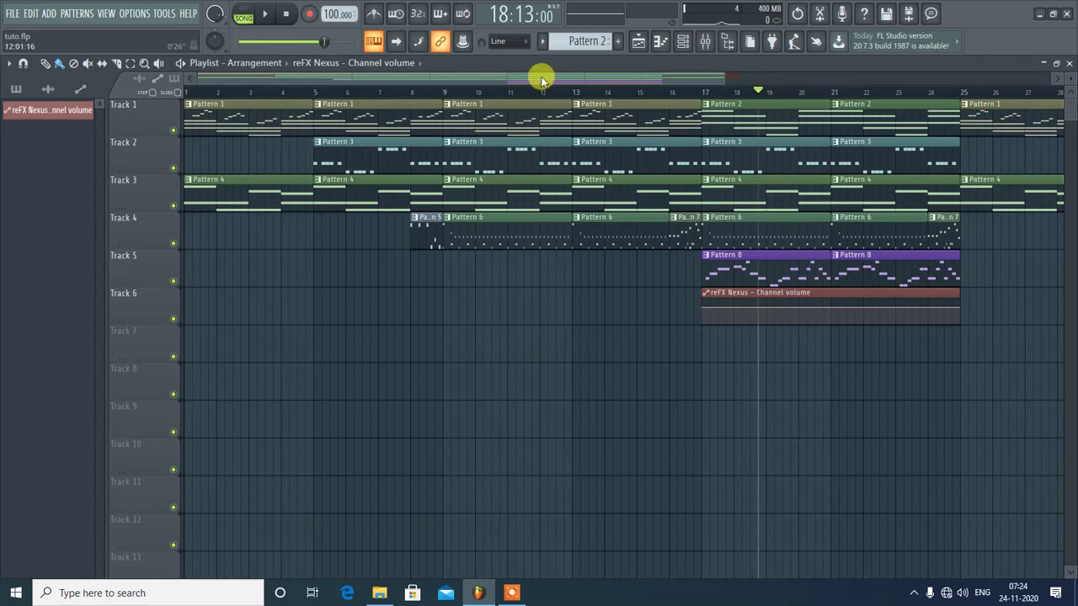
pyautogui.moveTo(542, 79)
pyautogui.mouseDown()
pyautogui.moveTo(614, 80)
pyautogui.moveTo(558, 82)
pyautogui.mouseUp()
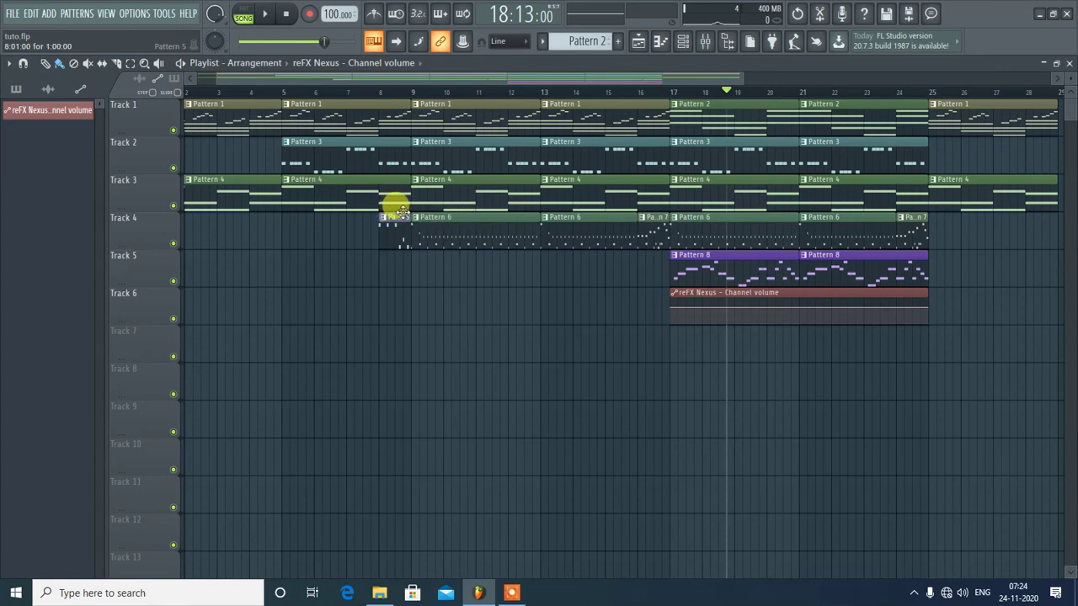
# - List the patterns in the picker and make the Pattern 6 clip at bar 9 on Track 4 unique
pyautogui.click(15, 89)
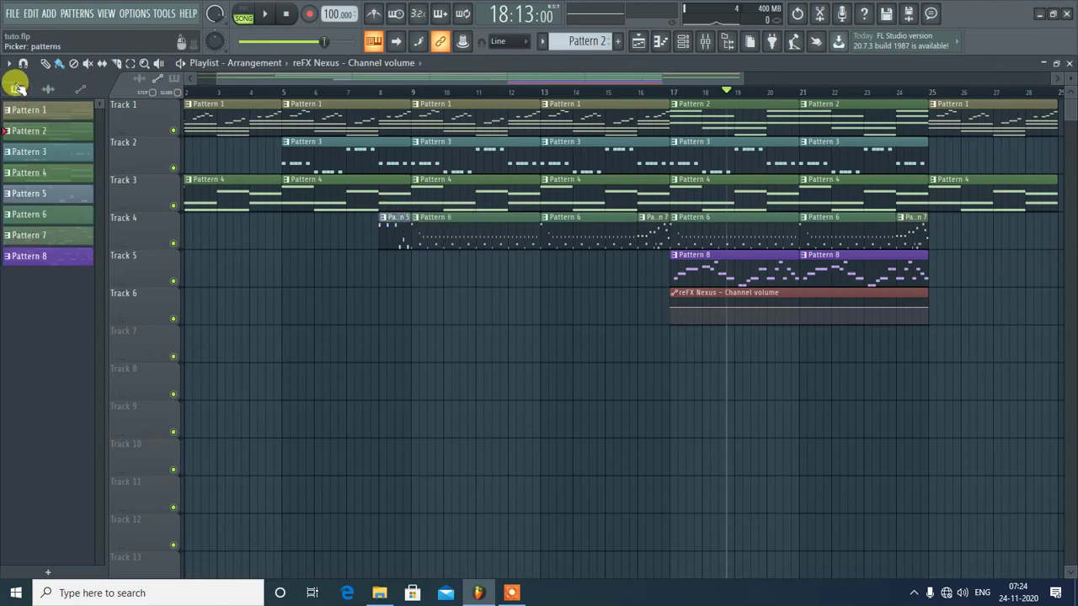
pyautogui.rightClick(417, 221)
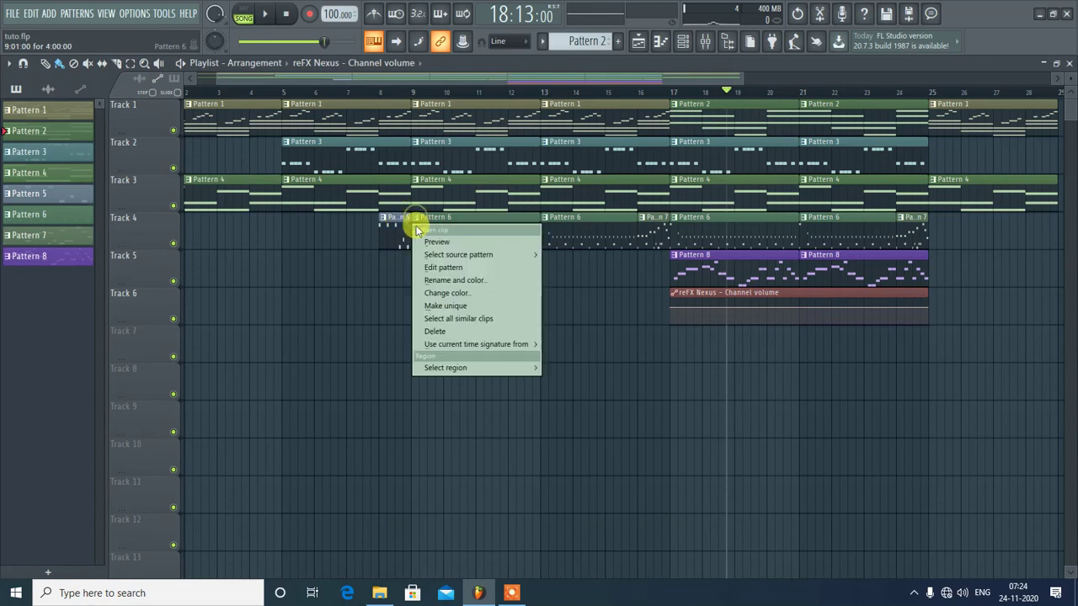
pyautogui.click(445, 307)
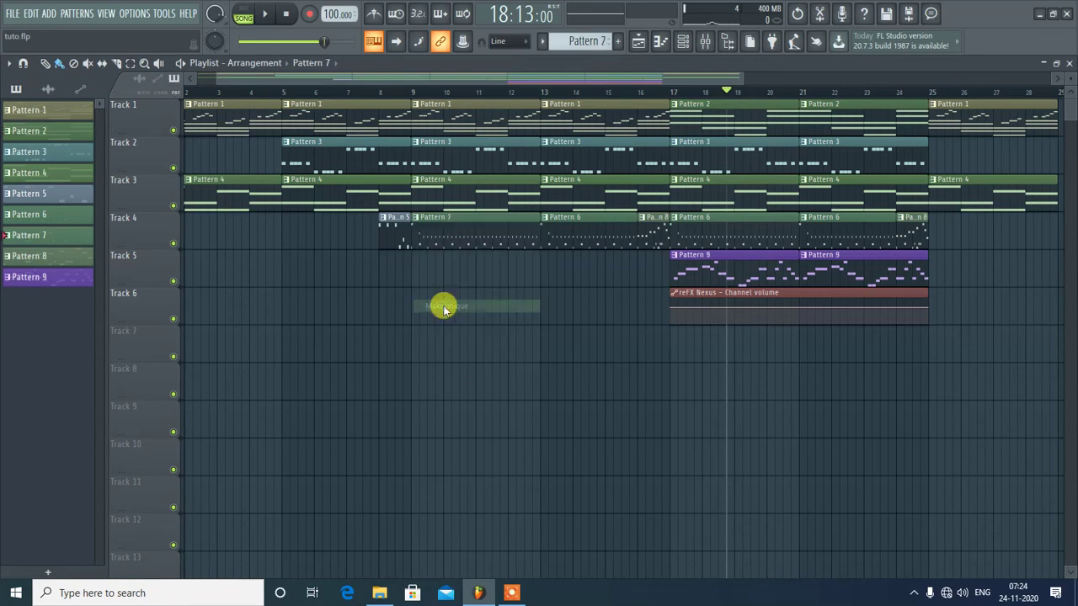
# - Open Pattern 7 of MT-PowerDrumKit in the piano roll and delete all the C3 and D3 notes
pyautogui.doubleClick(43, 240)
pyautogui.scroll(-3, 320, 308)
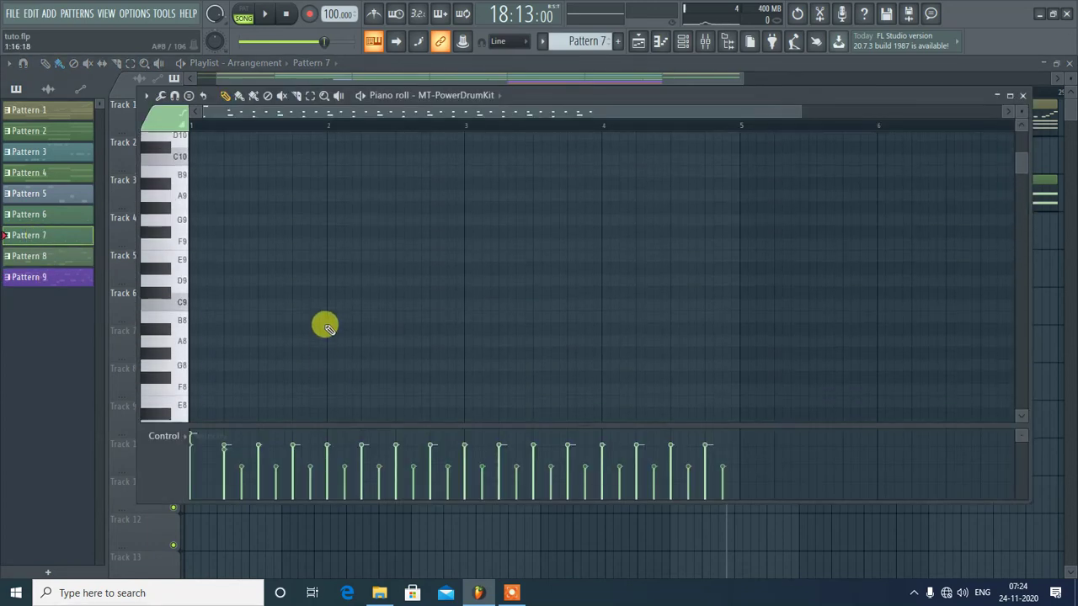
pyautogui.scroll(-10, 327, 328)
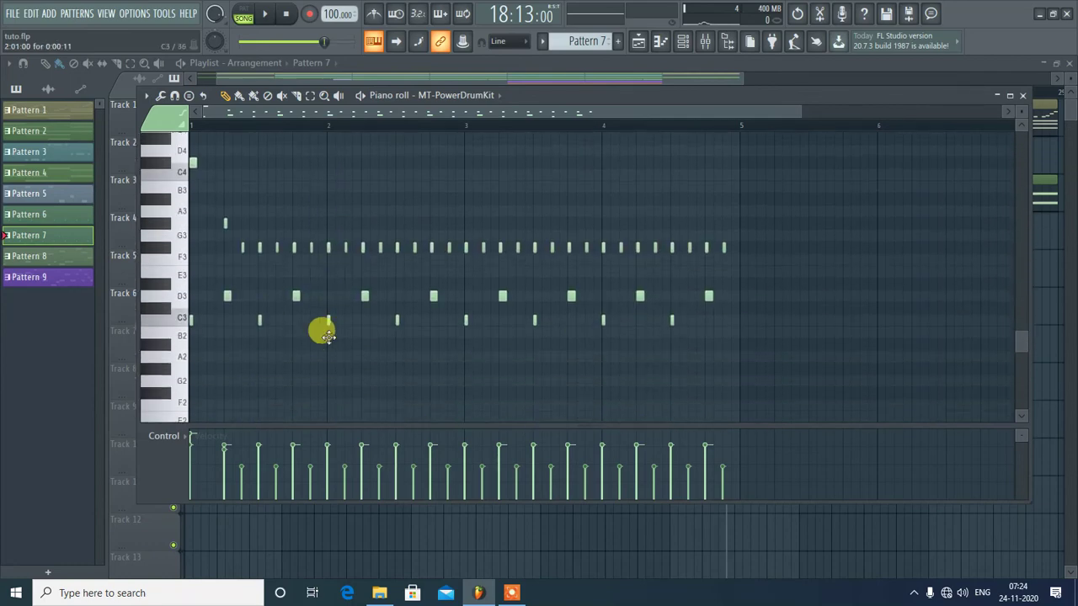
pyautogui.scroll(-1, 327, 334)
pyautogui.scroll(2, 327, 335)
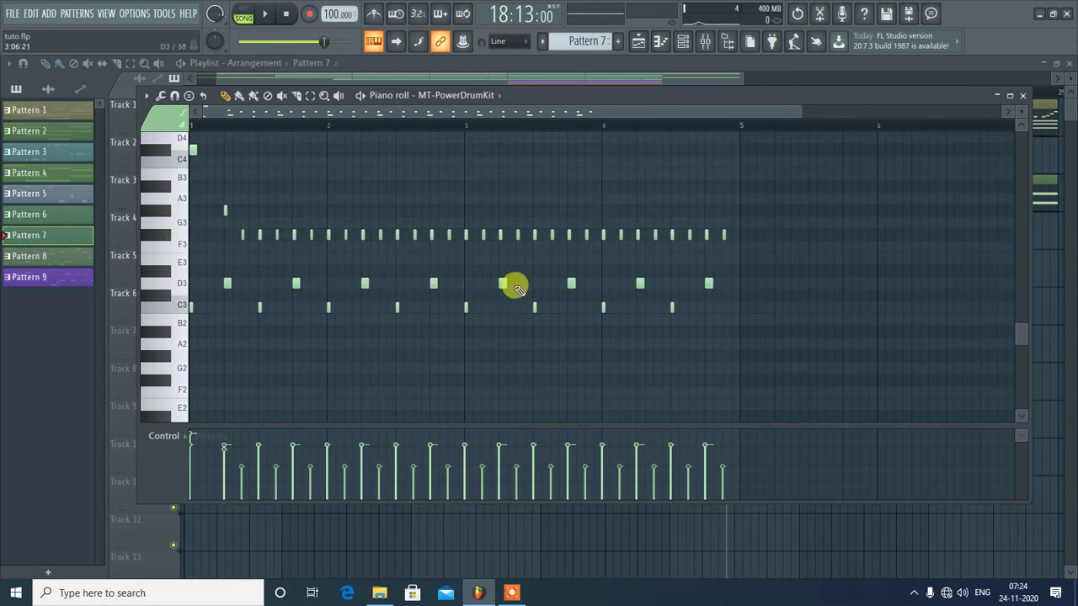
pyautogui.click(726, 263)
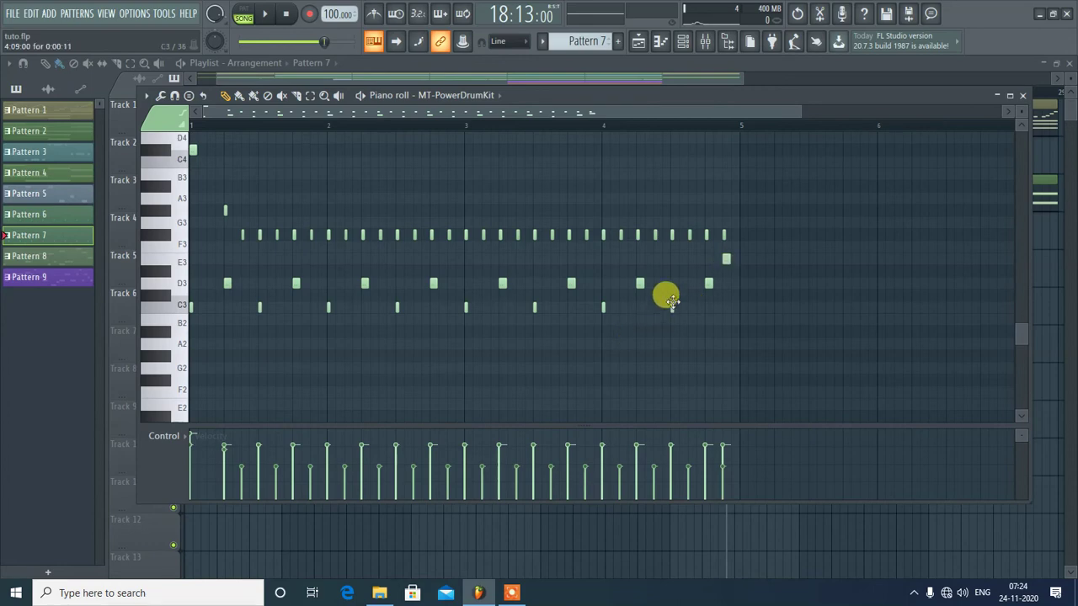
pyautogui.click(671, 305)
pyautogui.moveTo(728, 255); pyautogui.dragTo(189, 358)
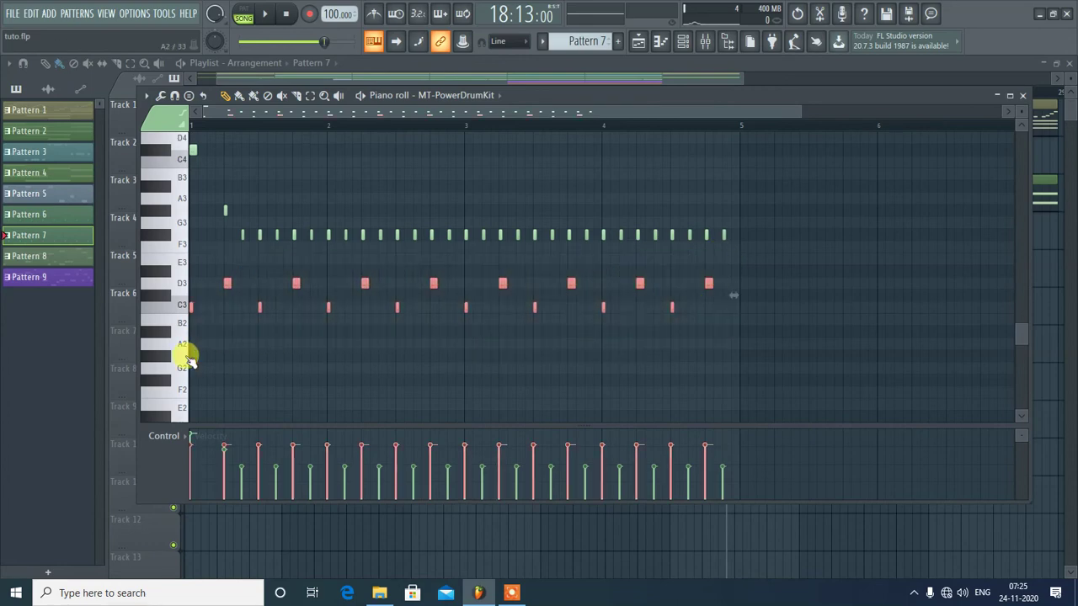
pyautogui.press('Delete')
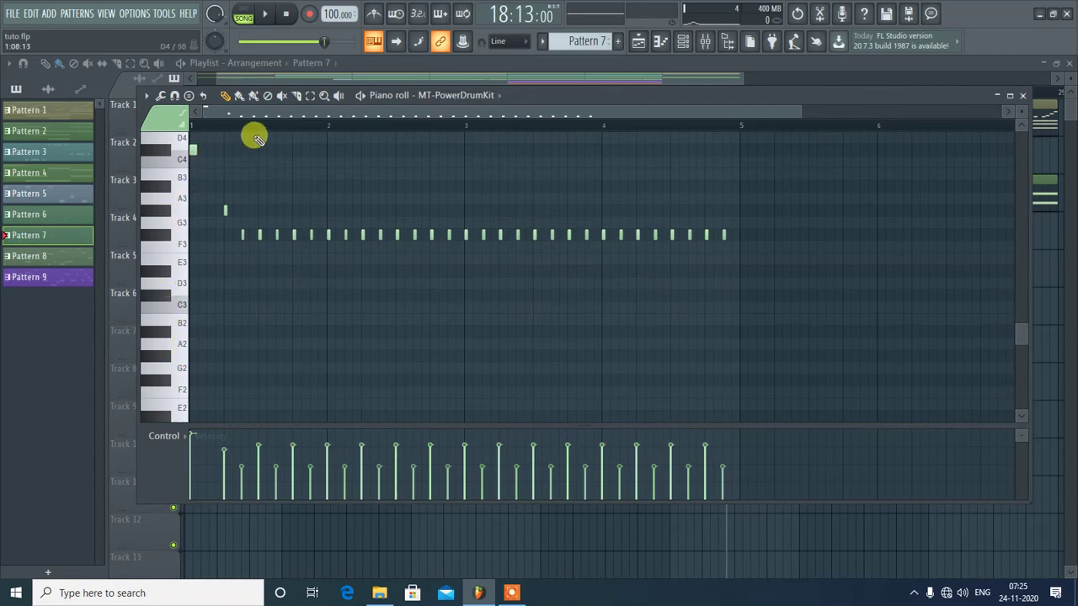
# - Delete the C#4 and G#3 notes and the remaining F#3 notes in bar 1 of Pattern 7
pyautogui.moveTo(253, 135); pyautogui.dragTo(194, 217)
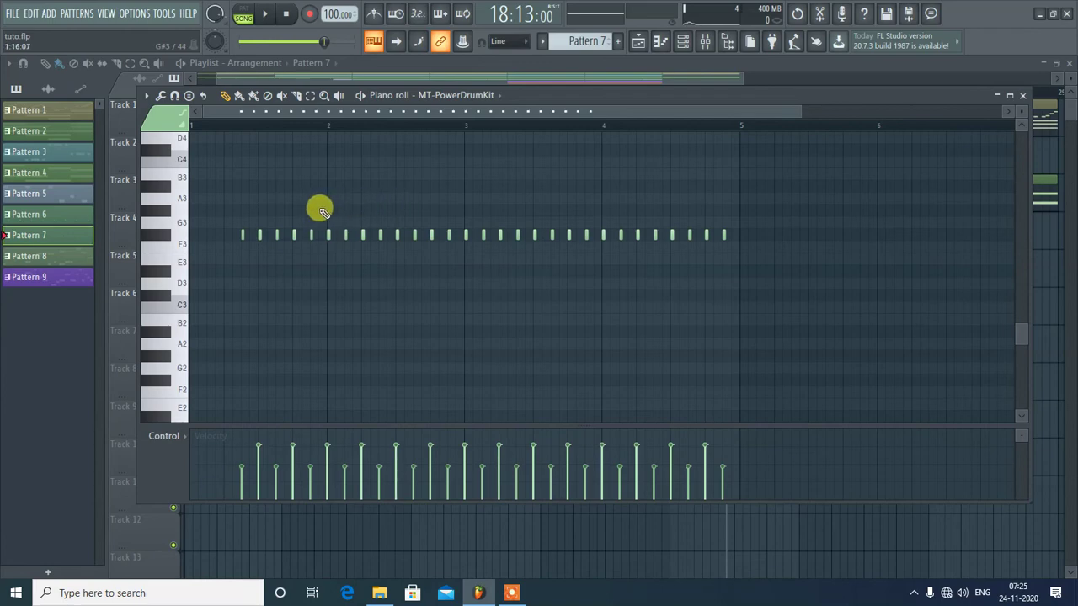
pyautogui.moveTo(313, 195); pyautogui.dragTo(221, 266)
pyautogui.press('Delete')
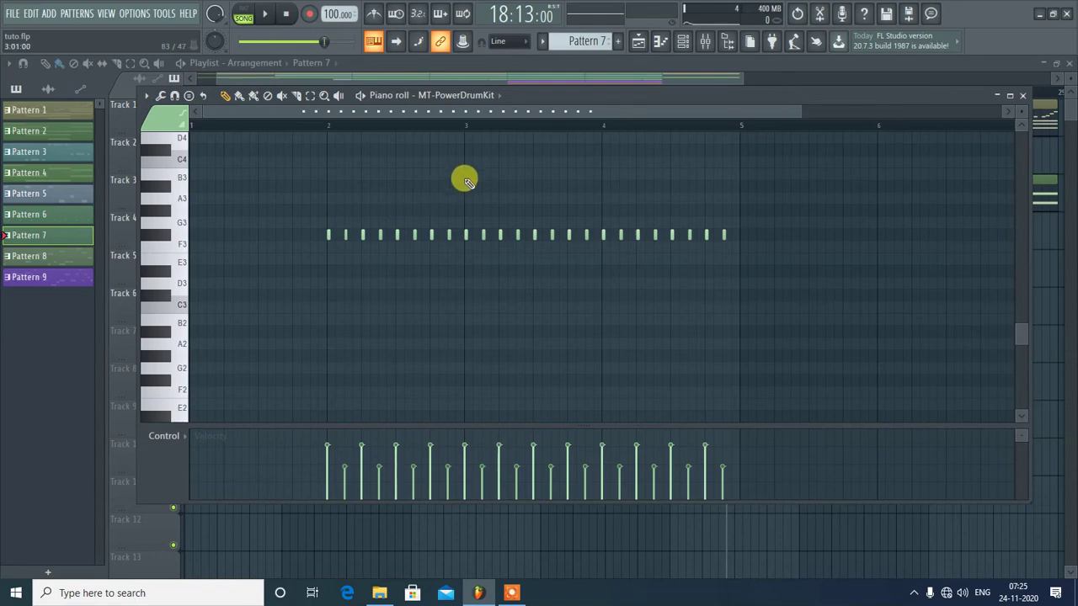
# - Copy the F#3 notes of bar 2 into bar 1, keeping every bar 2 note, and close the piano roll
pyautogui.moveTo(457, 193); pyautogui.dragTo(312, 295)
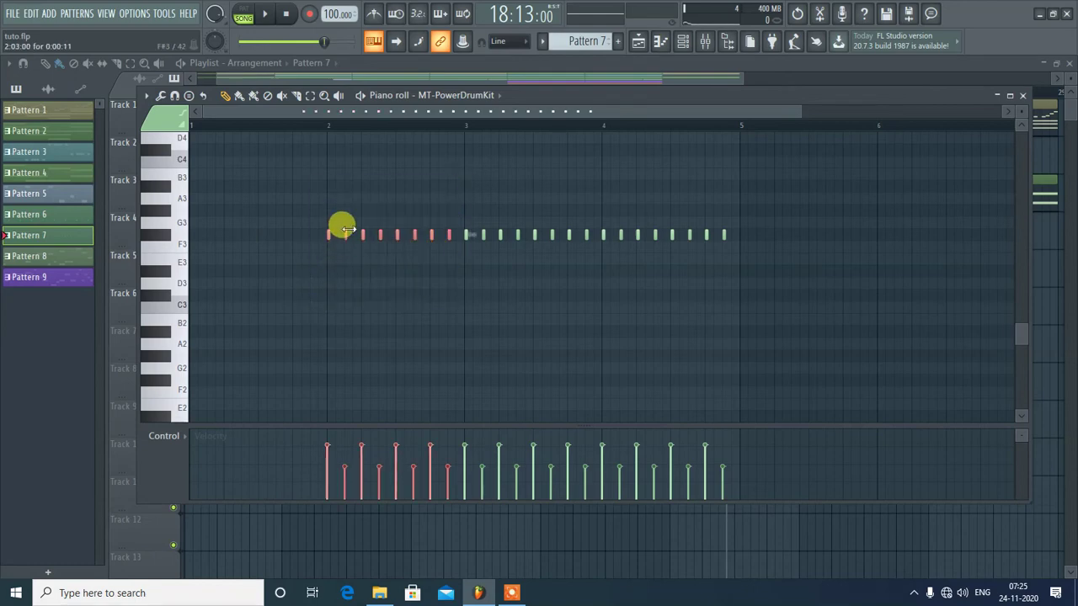
pyautogui.moveTo(359, 234); pyautogui.dragTo(202, 234)
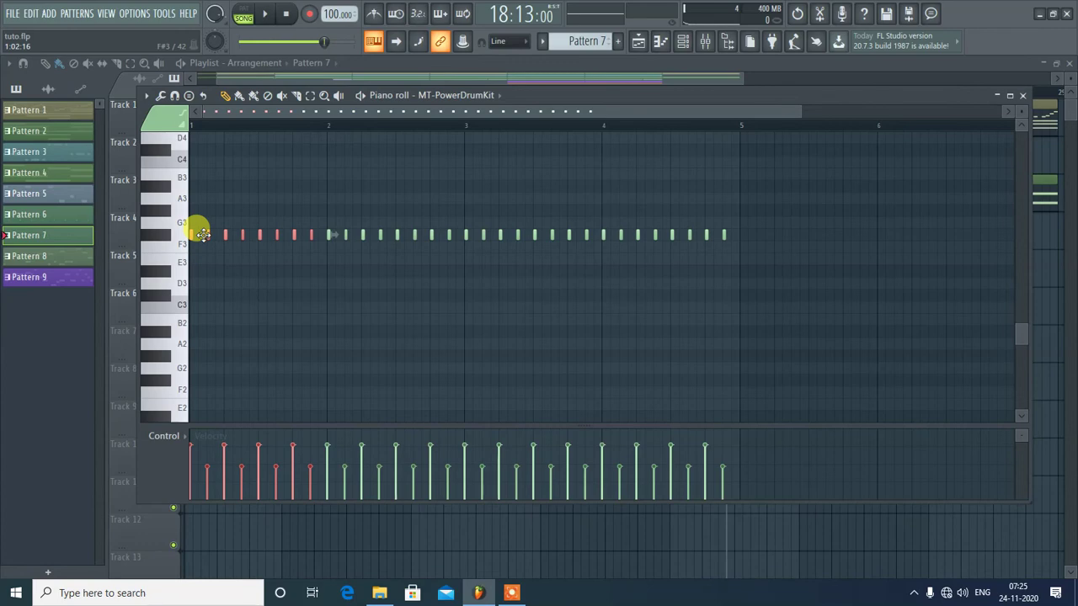
pyautogui.click(407, 279)
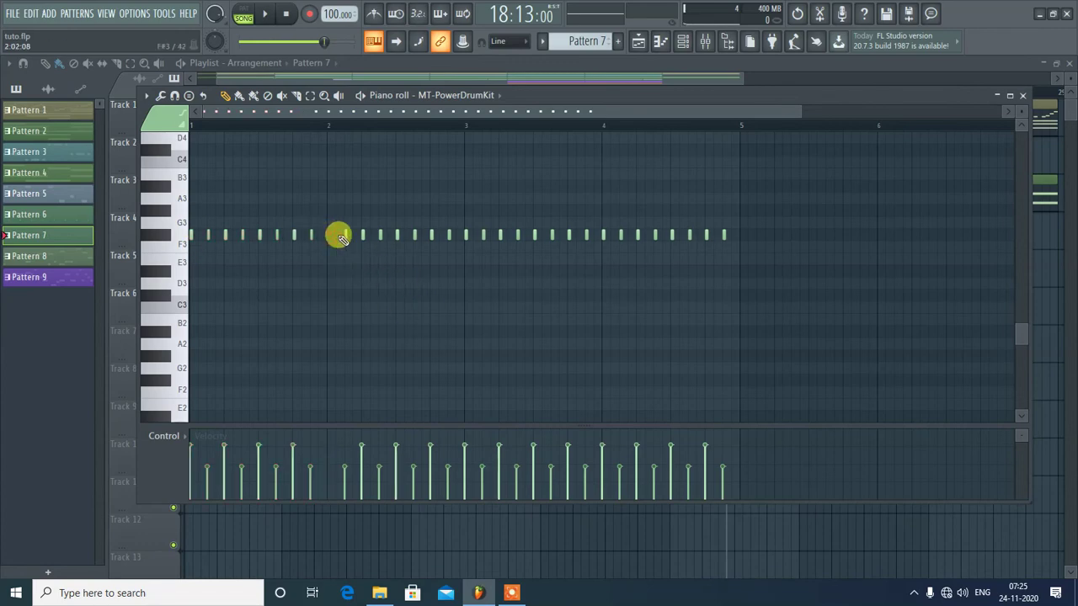
pyautogui.hotkey('ctrl', 'z')
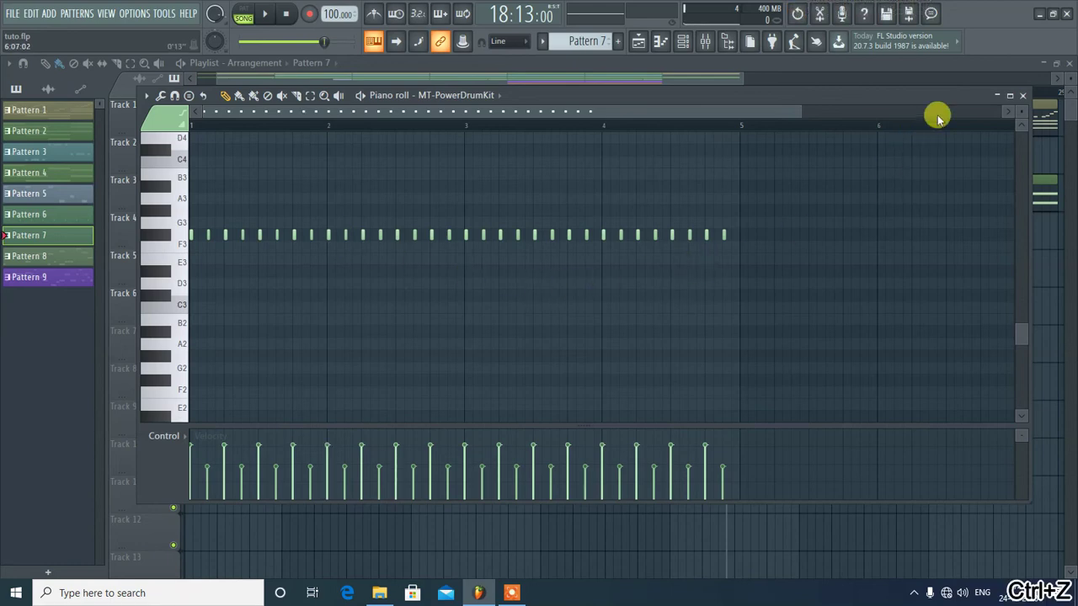
pyautogui.click(1021, 96)
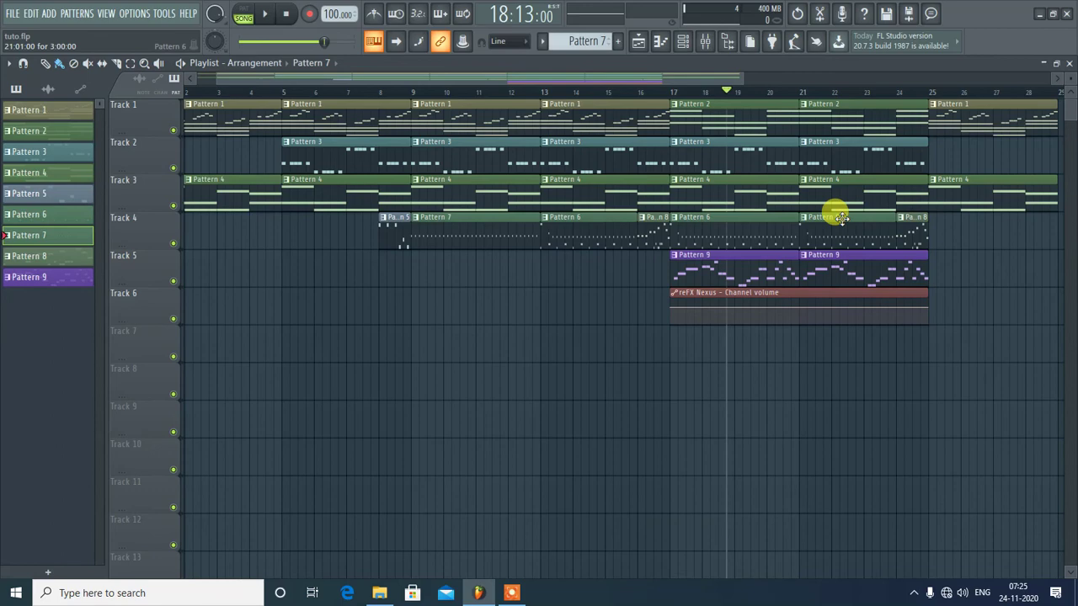
# - Place a Pattern 7 clip at bar 25 on Track 4 and play the song from bar 17 through it
pyautogui.click(930, 236)
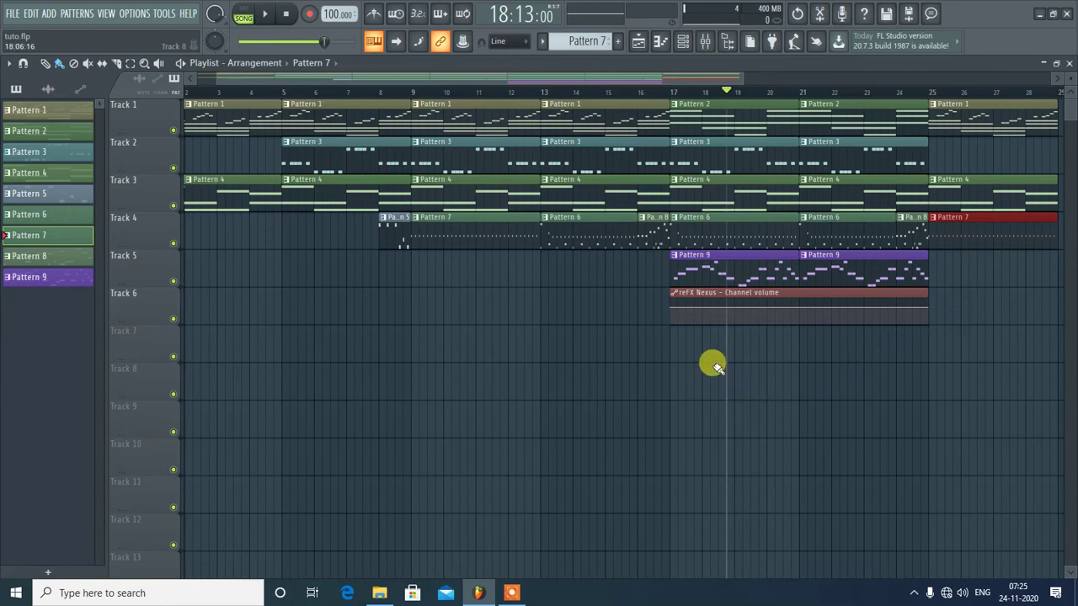
pyautogui.click(671, 91)
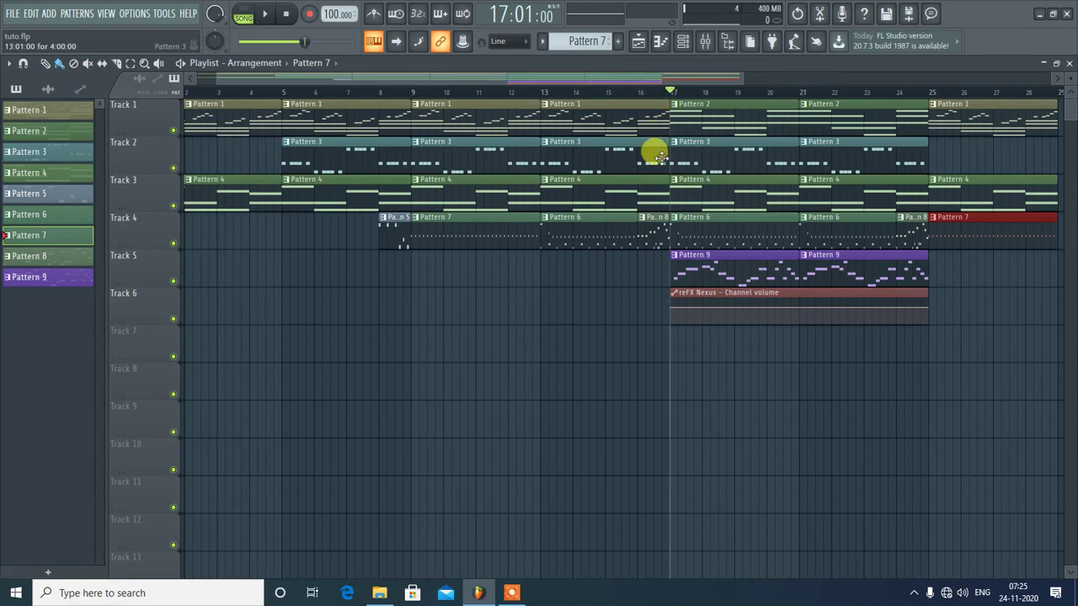
pyautogui.press('space')
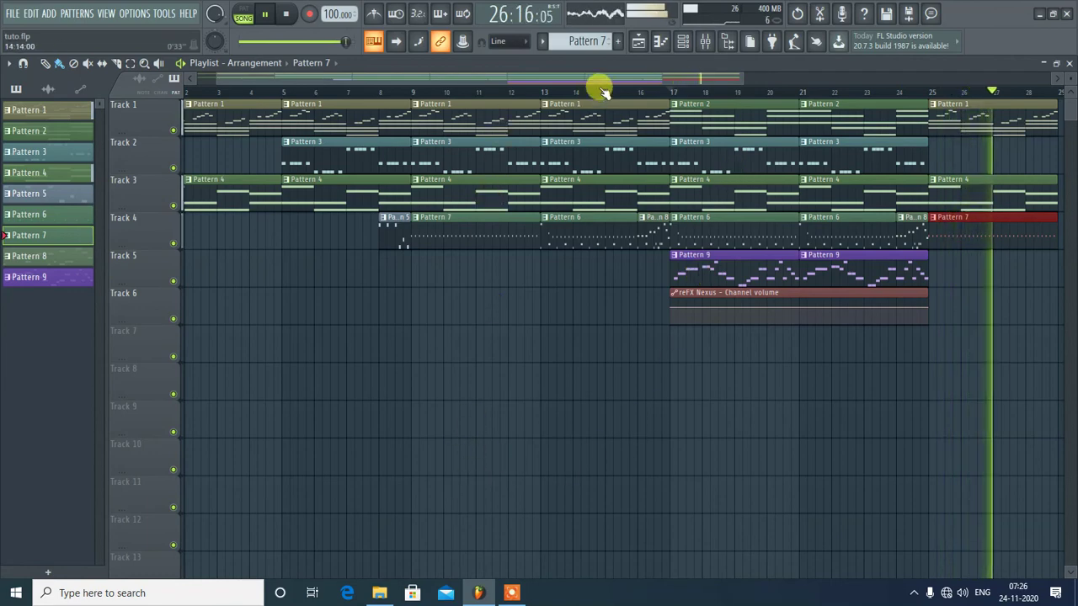
pyautogui.moveTo(607, 79); pyautogui.dragTo(705, 77)
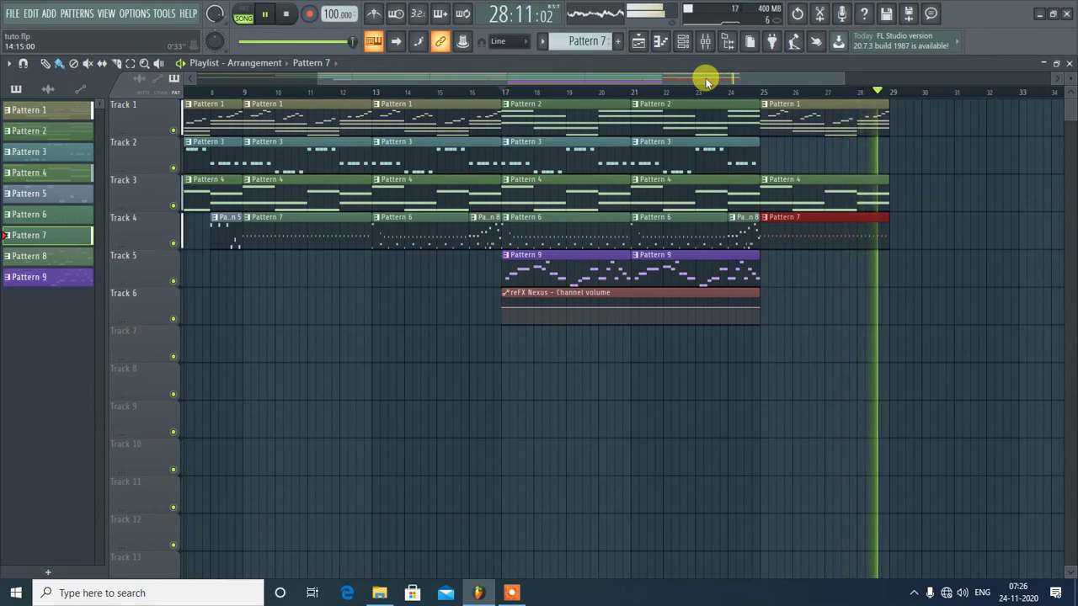
pyautogui.press('space')
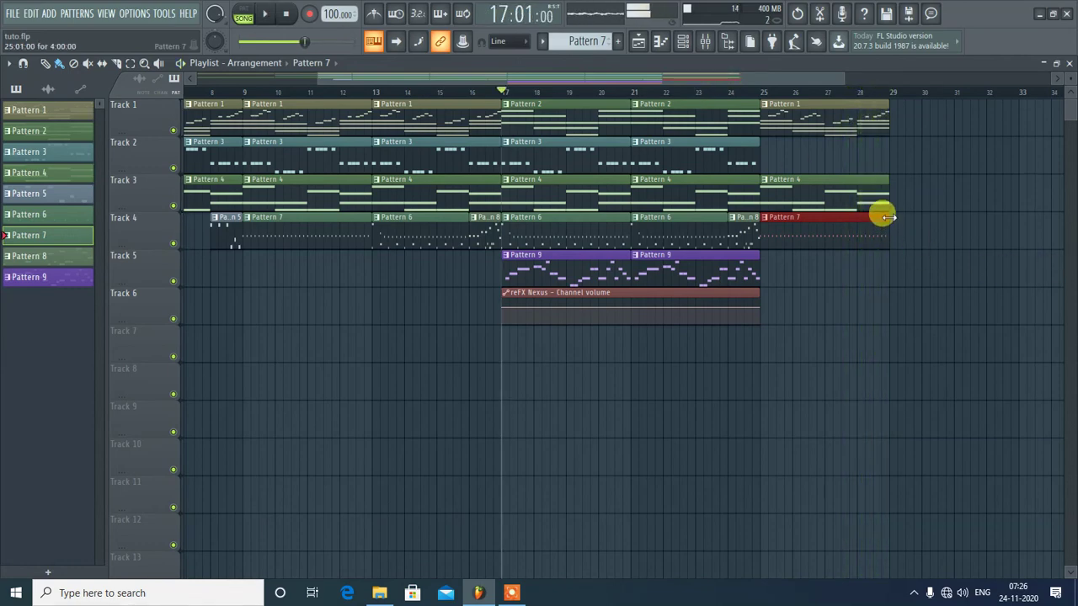
# - Shorten the Pattern 7 clip at bar 25 to three bars and add a Pattern 5 clip at bar 28 on Track 4
pyautogui.moveTo(889, 217); pyautogui.dragTo(859, 220)
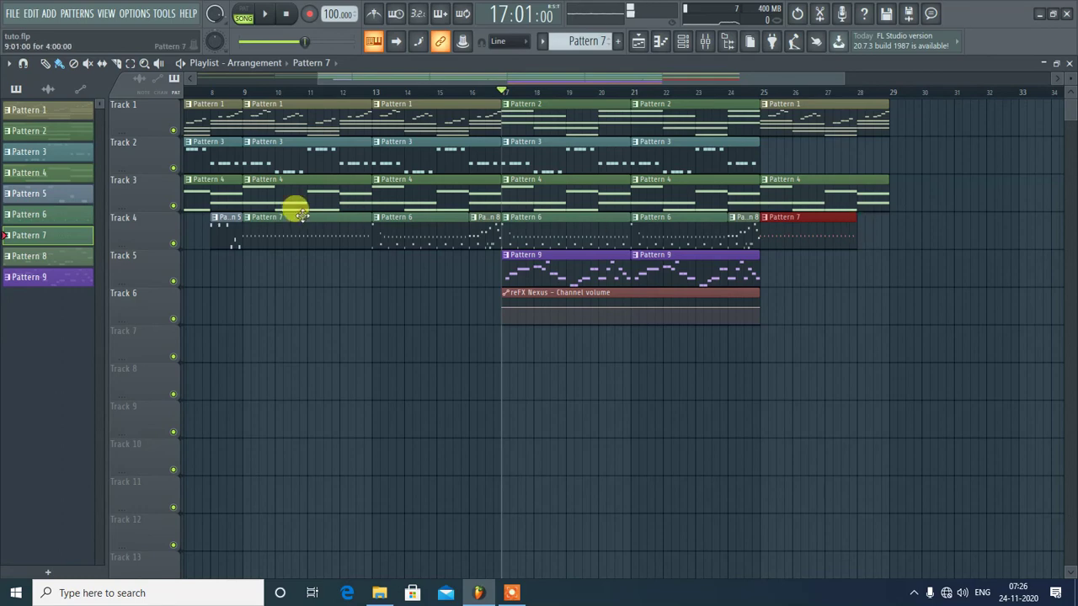
pyautogui.click(221, 221)
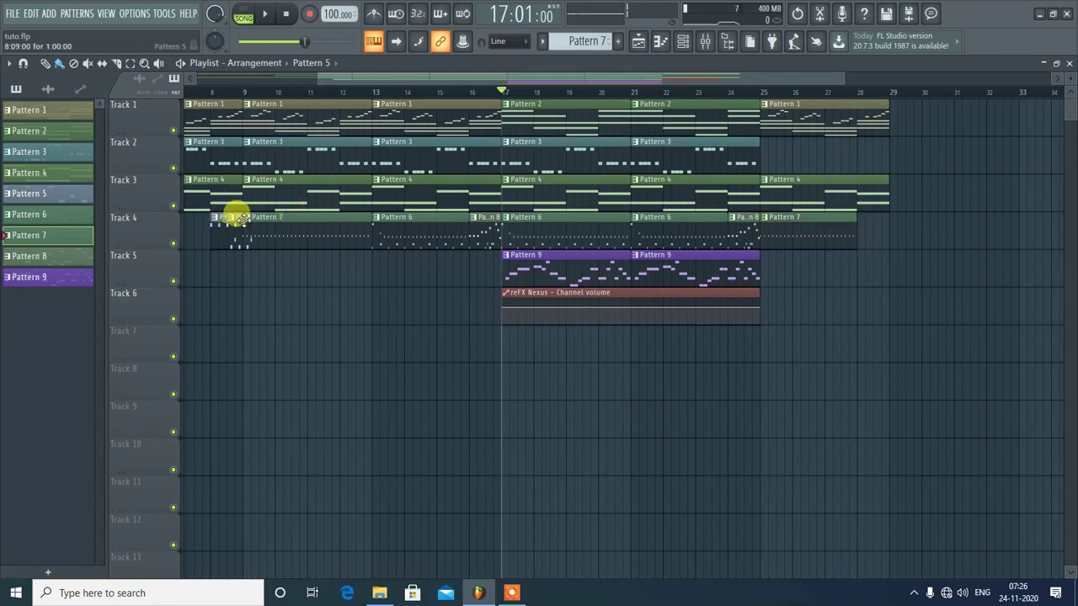
pyautogui.click(876, 223)
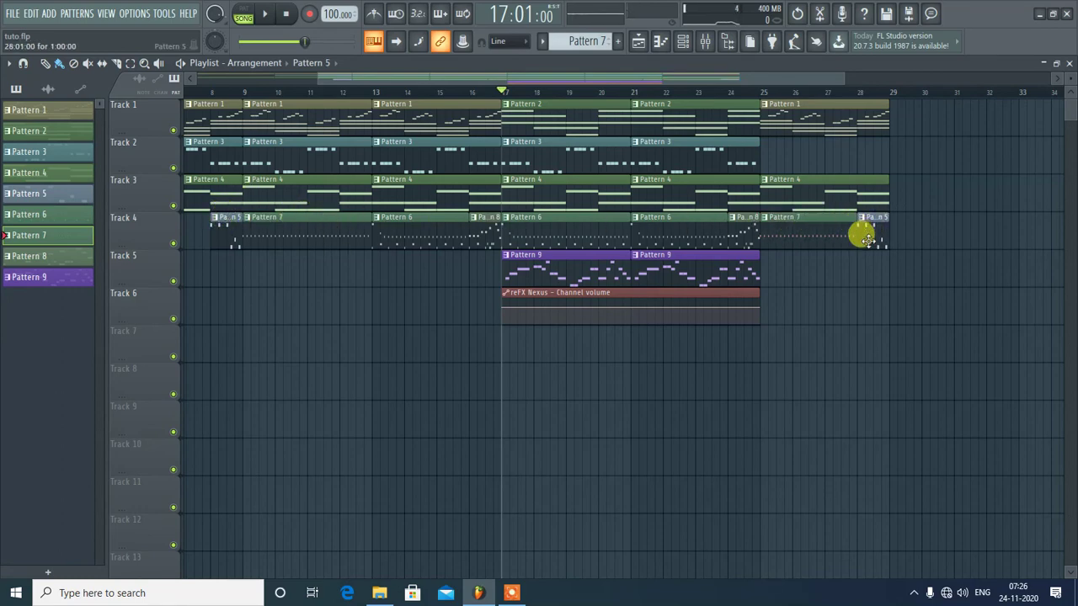
# - Play the song from bar 25 to hear the new drum clips on Track 4
pyautogui.click(760, 91)
pyautogui.press('space')
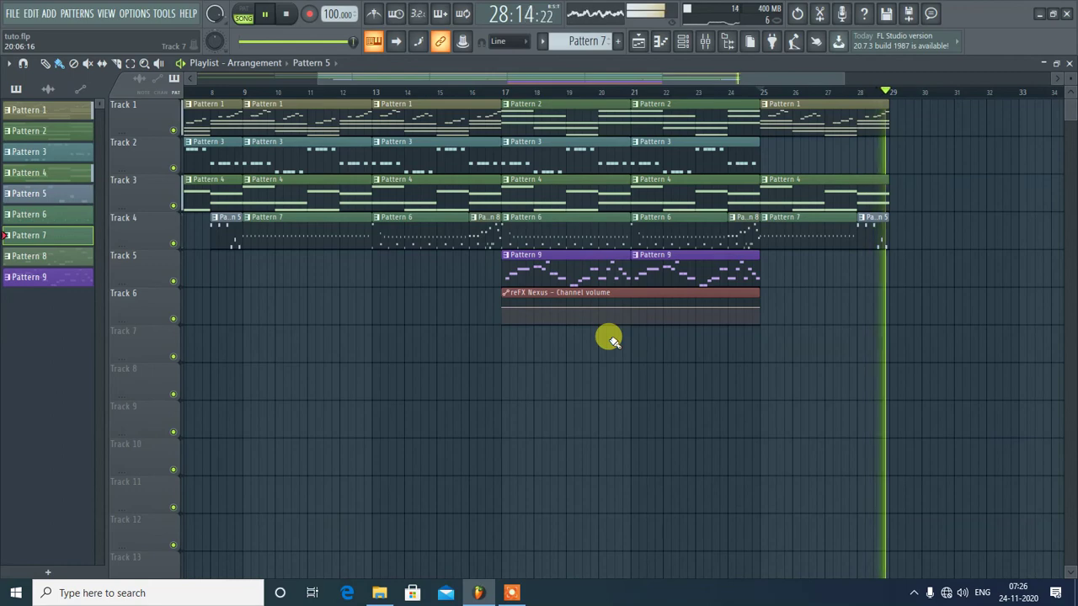
pyautogui.press('space')
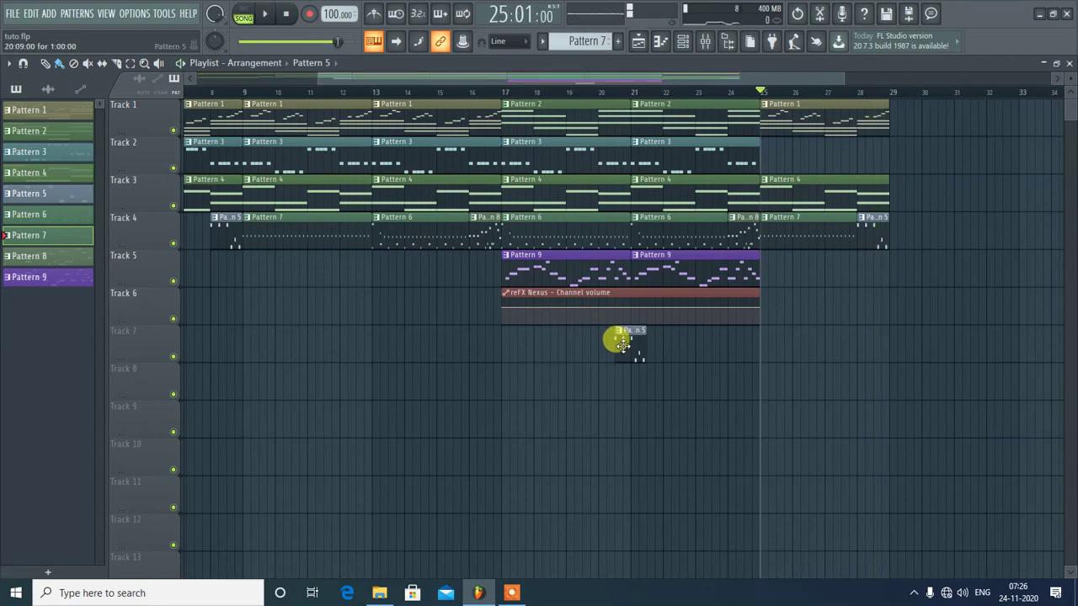
# - Copy the bar 17 clips of Tracks 1 to 6, including the Nexus volume automation, to bar 29 and play from bar 25
pyautogui.moveTo(610, 344); pyautogui.dragTo(915, 113)
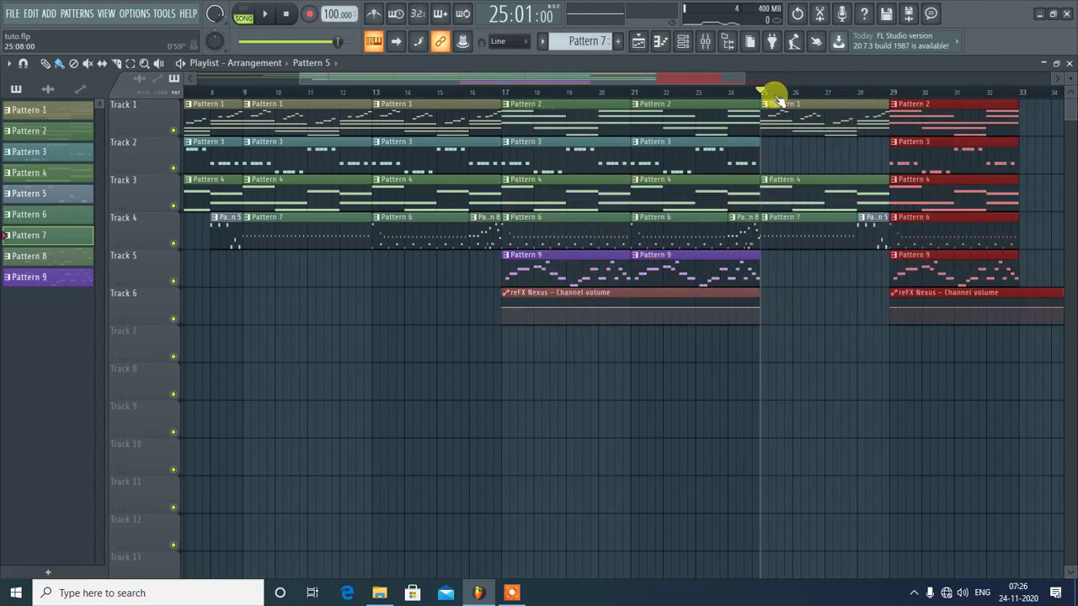
pyautogui.press('space')
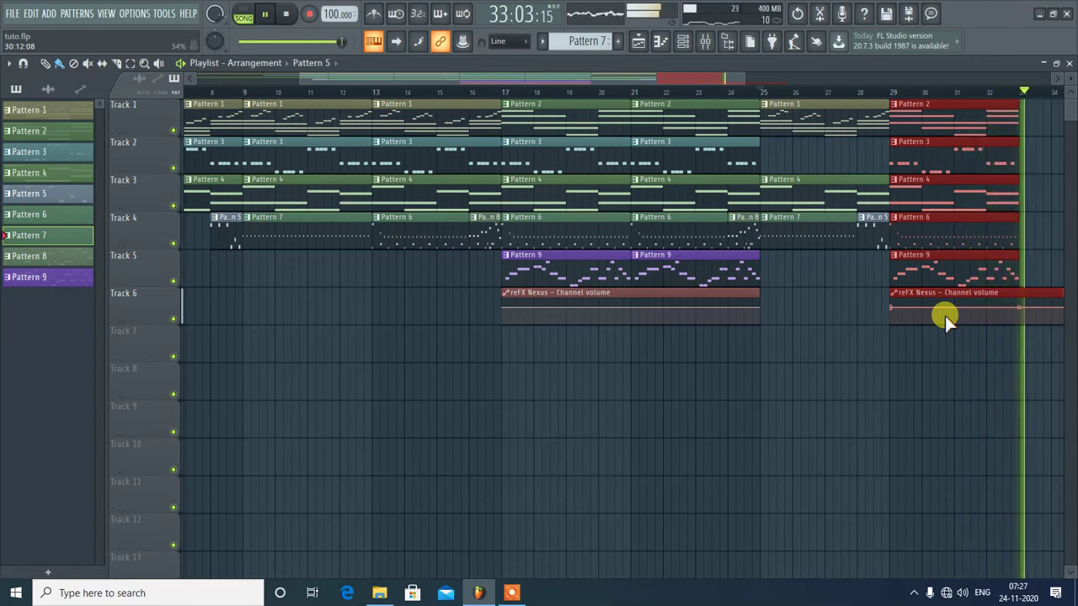
pyautogui.press('space')
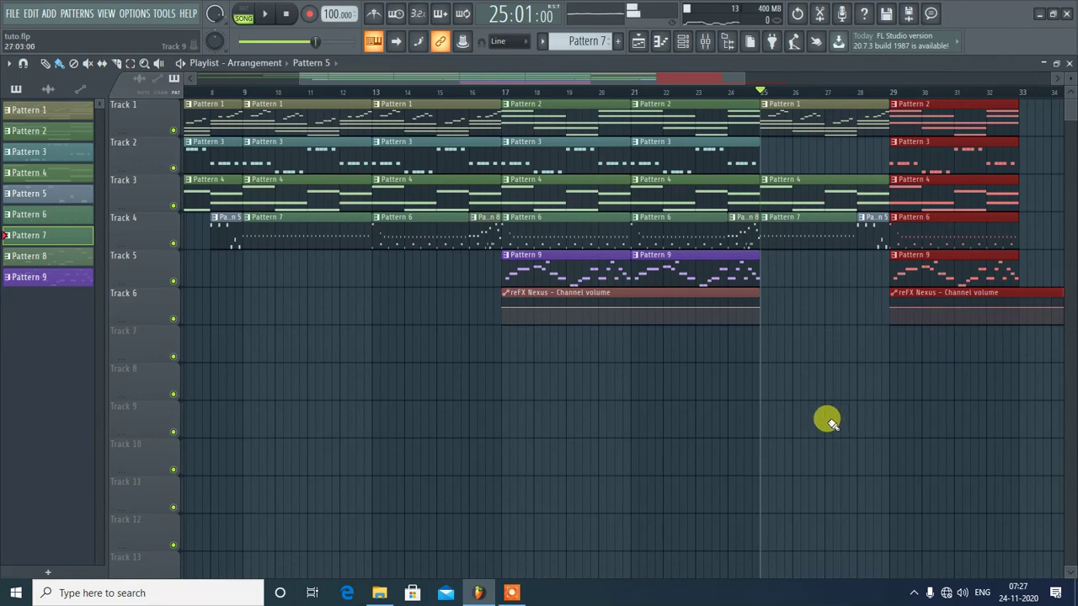
# - Trim the reFX Nexus channel volume clip at bar 29 on Track 6 to end at bar 33
pyautogui.scroll(-3, 828, 424)
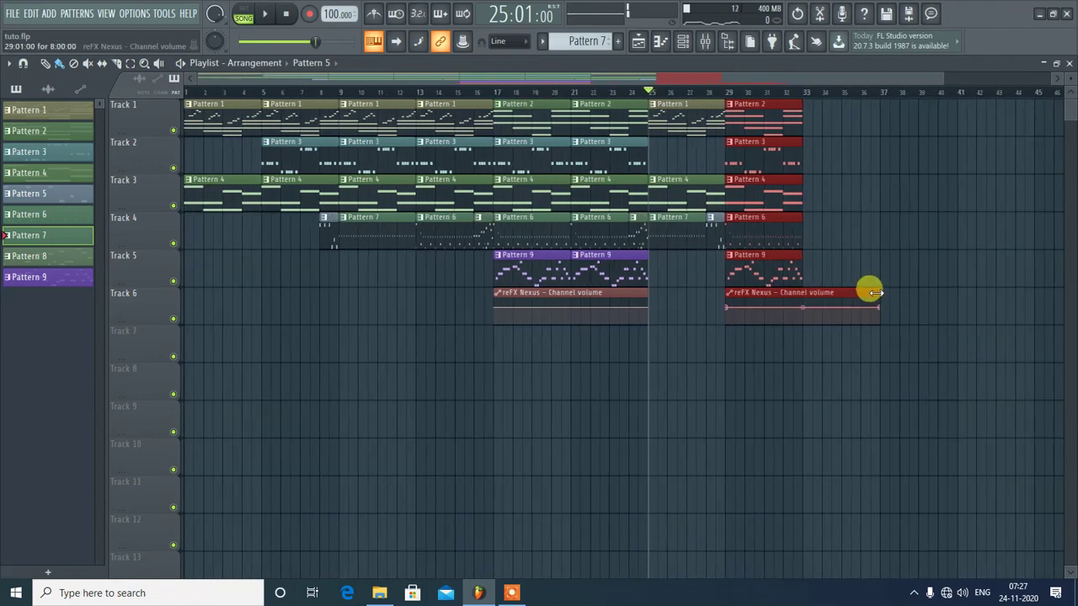
pyautogui.moveTo(876, 299); pyautogui.dragTo(800, 305)
pyautogui.hotkey('ctrl', 'z')
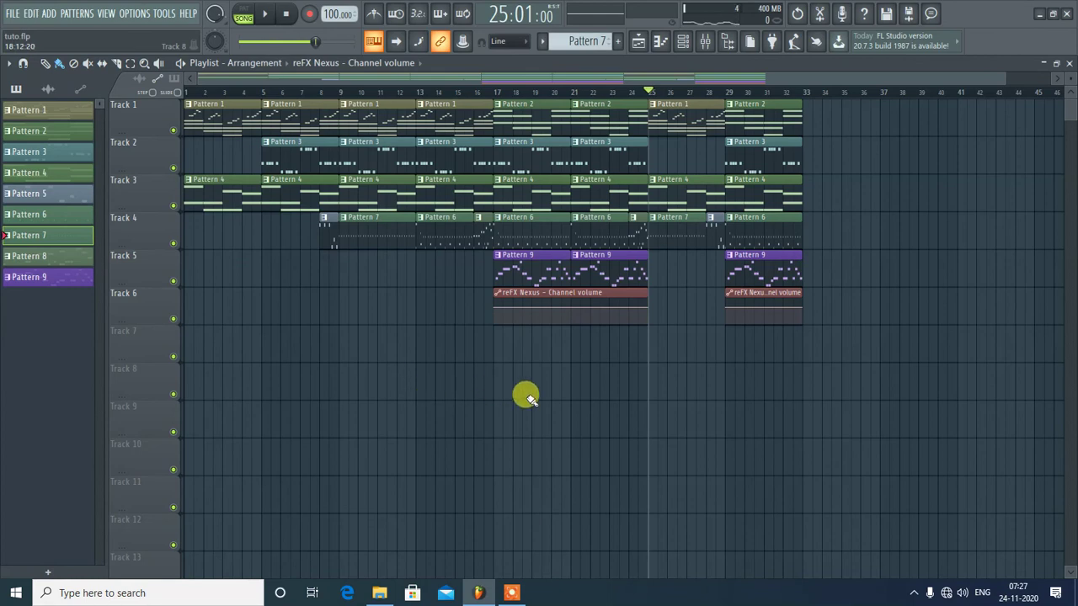
# - Play the arrangement in song mode from bar 1 to bar 12 to review it
pyautogui.press('space')
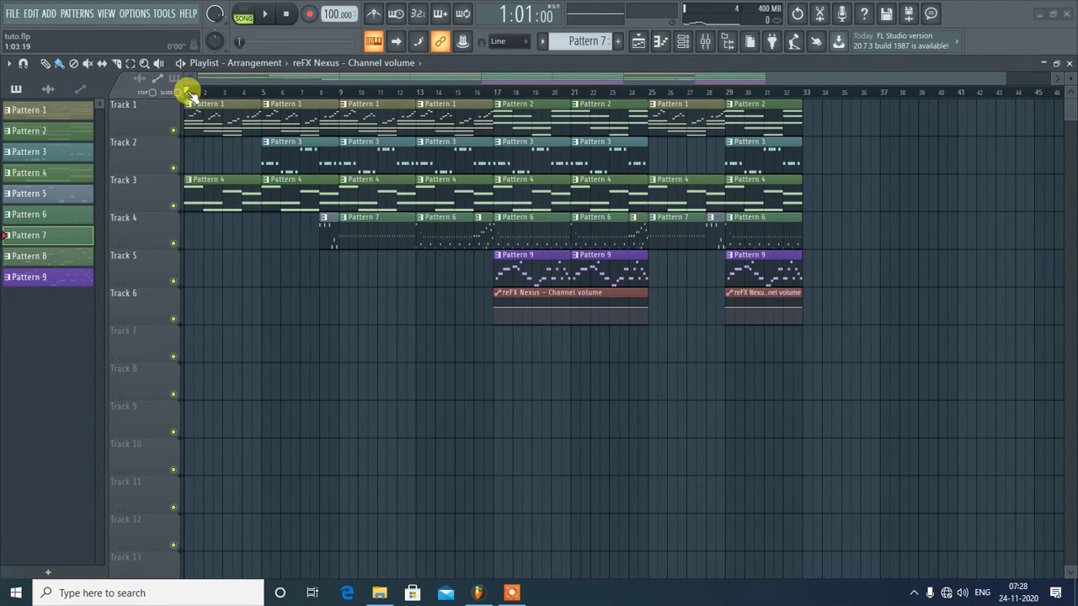
pyautogui.moveTo(197, 94)
pyautogui.mouseDown()
pyautogui.moveTo(205, 89)
pyautogui.moveTo(190, 96)
pyautogui.mouseUp()
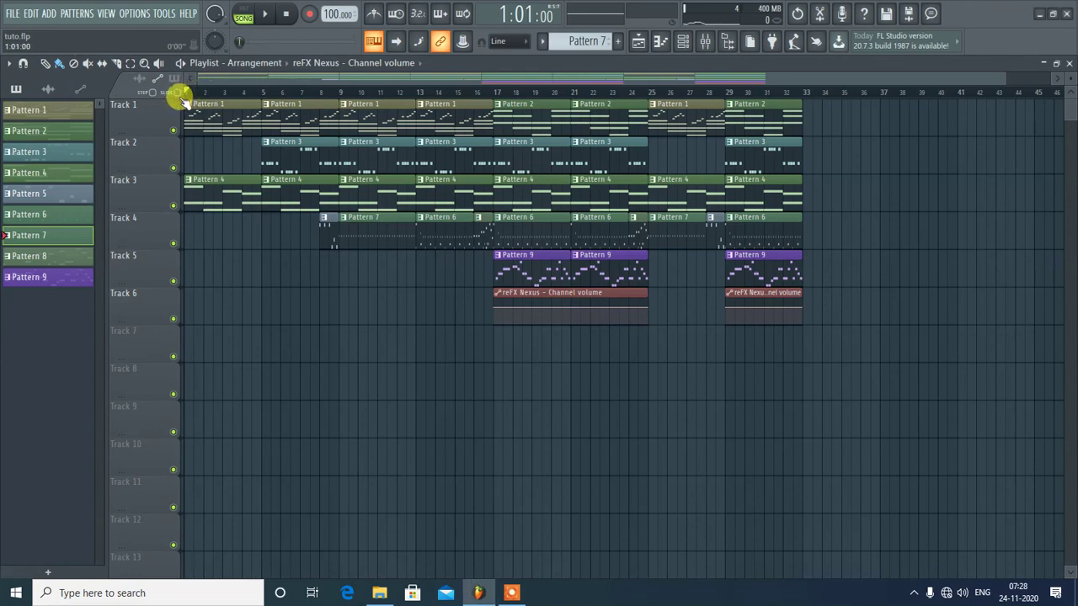
pyautogui.click(245, 15)
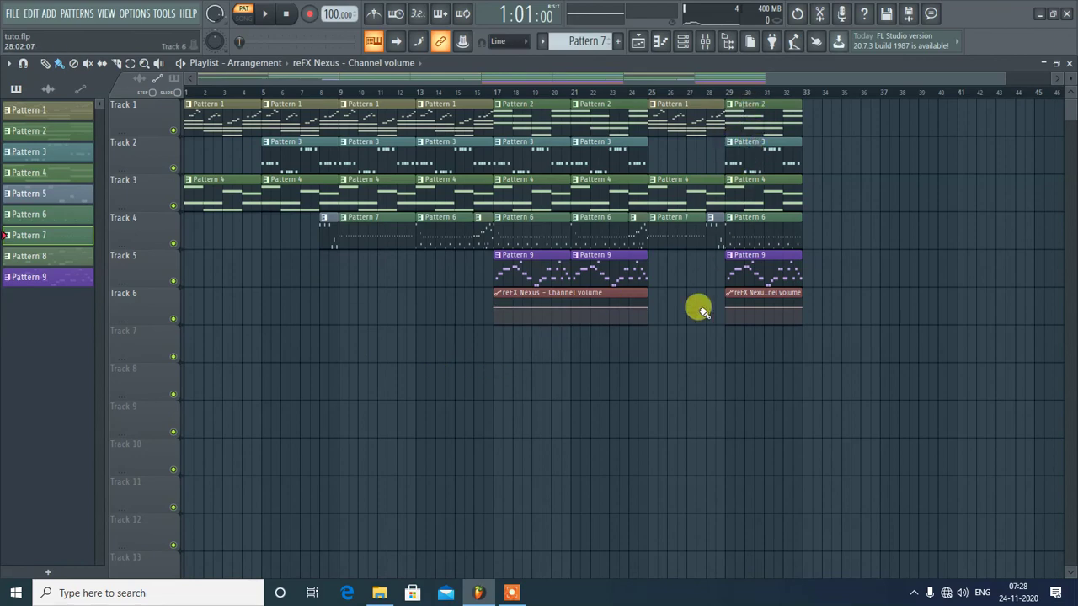
pyautogui.press('space')
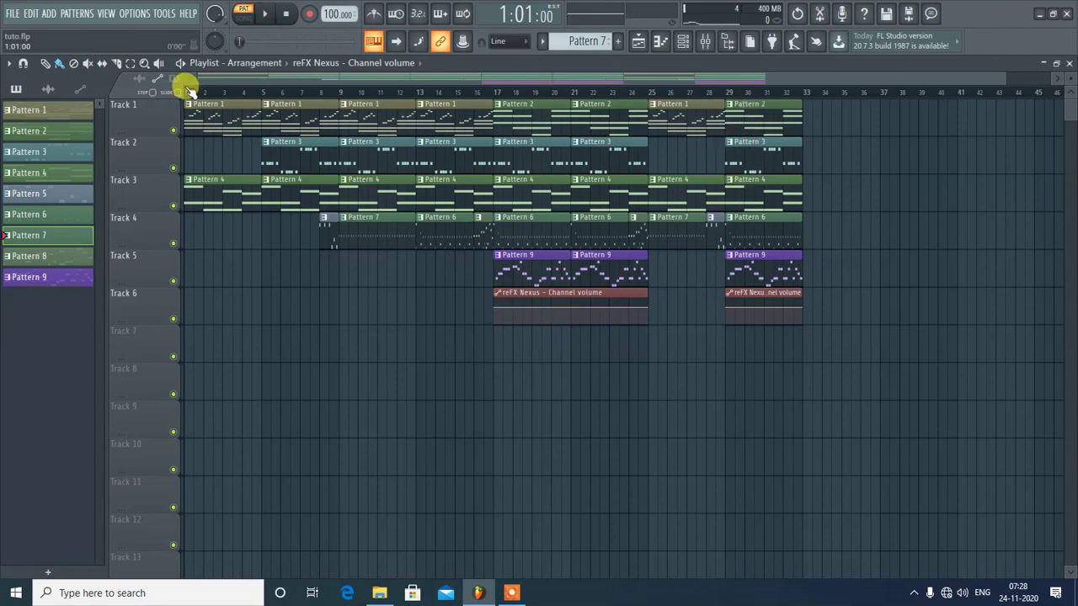
pyautogui.click(243, 18)
pyautogui.press('space')
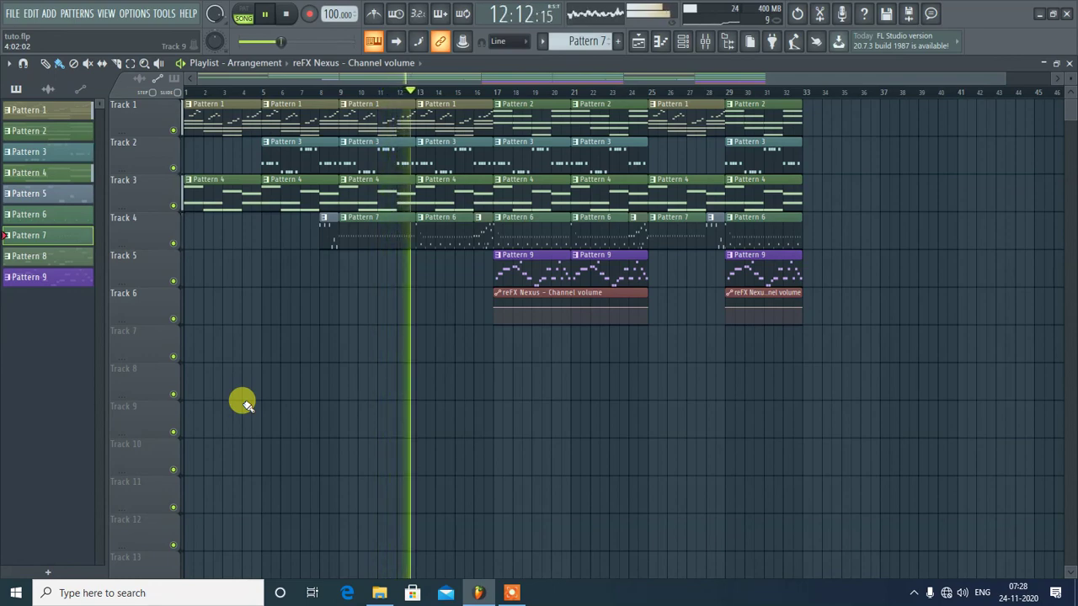
pyautogui.press('space')
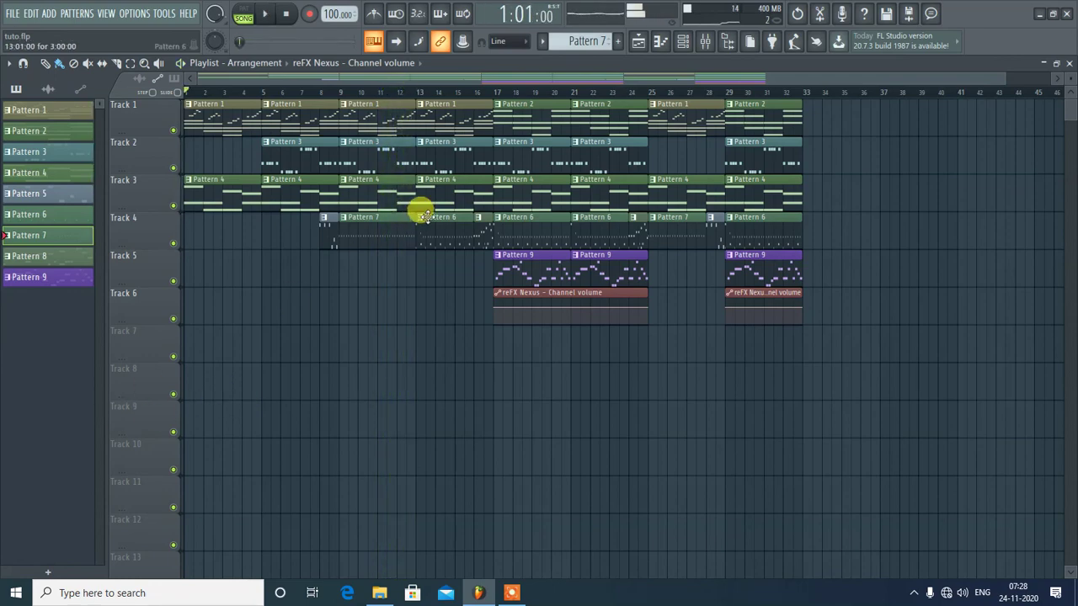
# - Replace the Pattern 7 clip at bar 9 on Track 4 with Pattern 6 and play the song from bar 5 to its end
pyautogui.rightClick(388, 220)
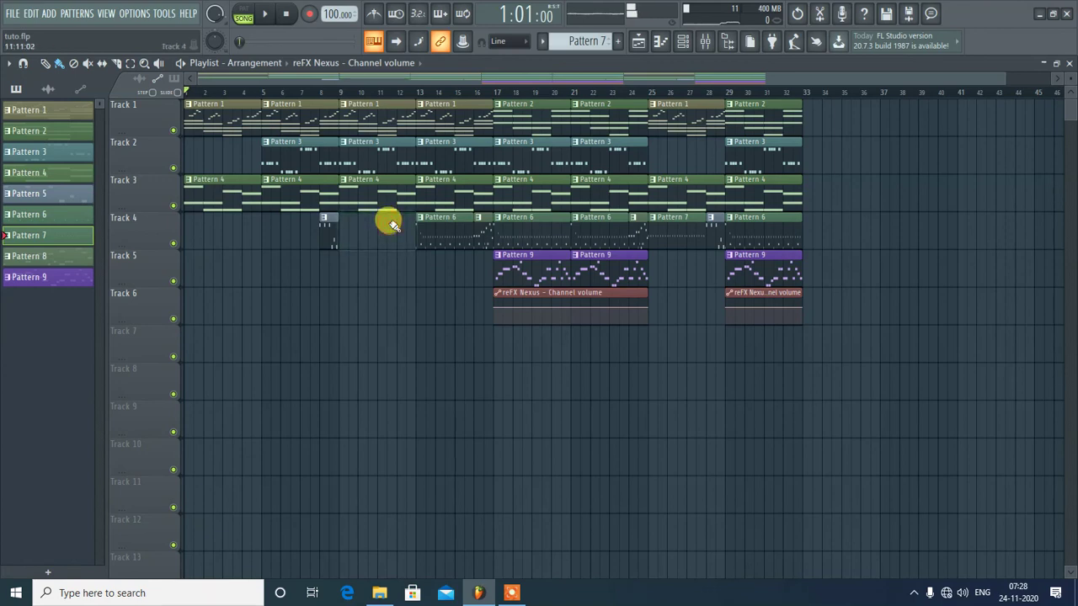
pyautogui.click(70, 218)
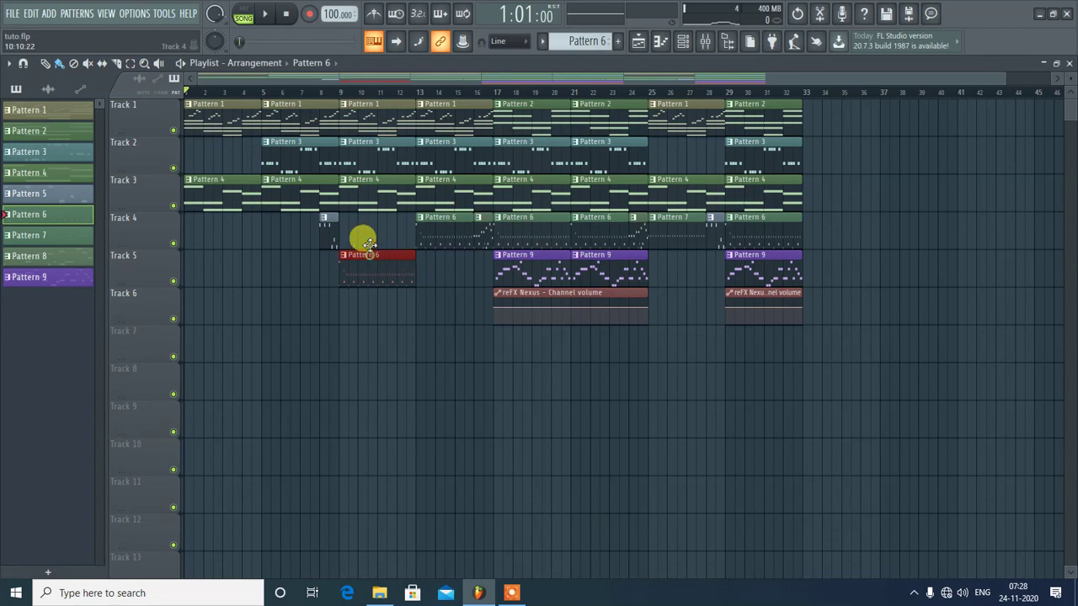
pyautogui.moveTo(369, 245); pyautogui.dragTo(369, 216)
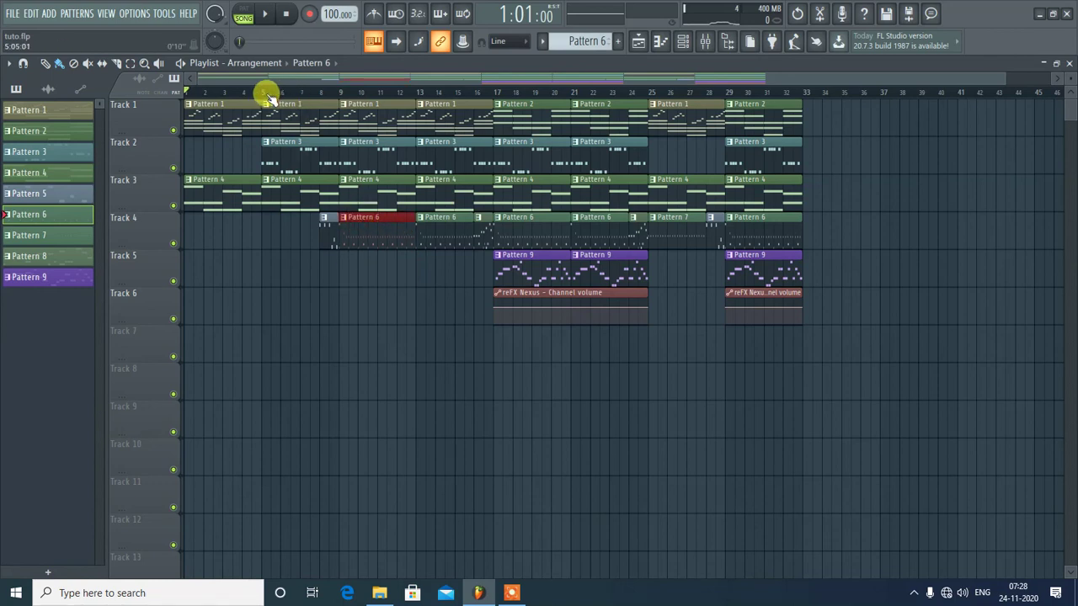
pyautogui.press('space')
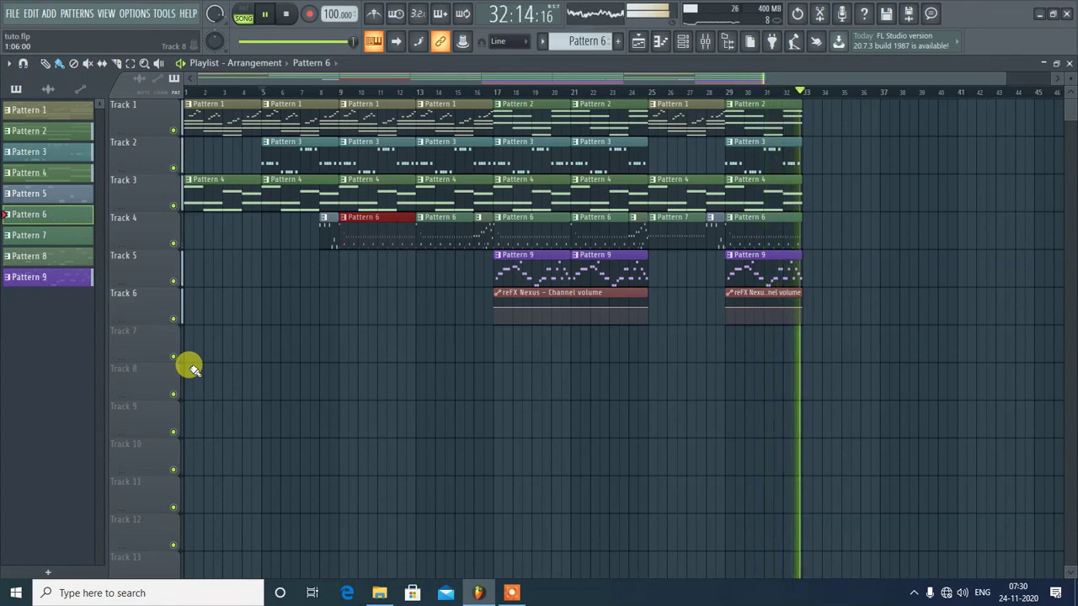
pyautogui.press('space')
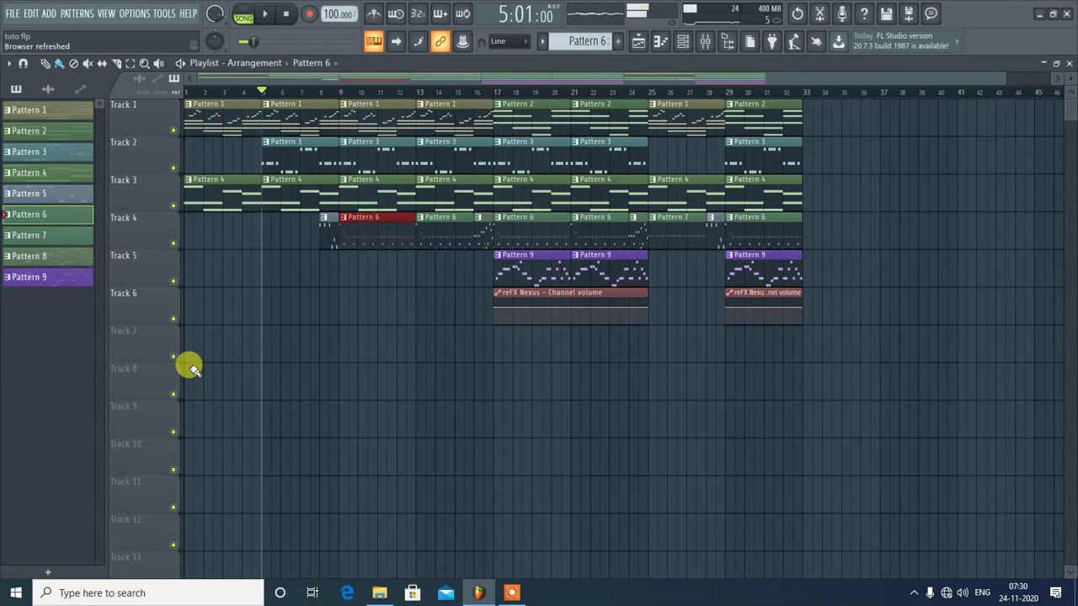